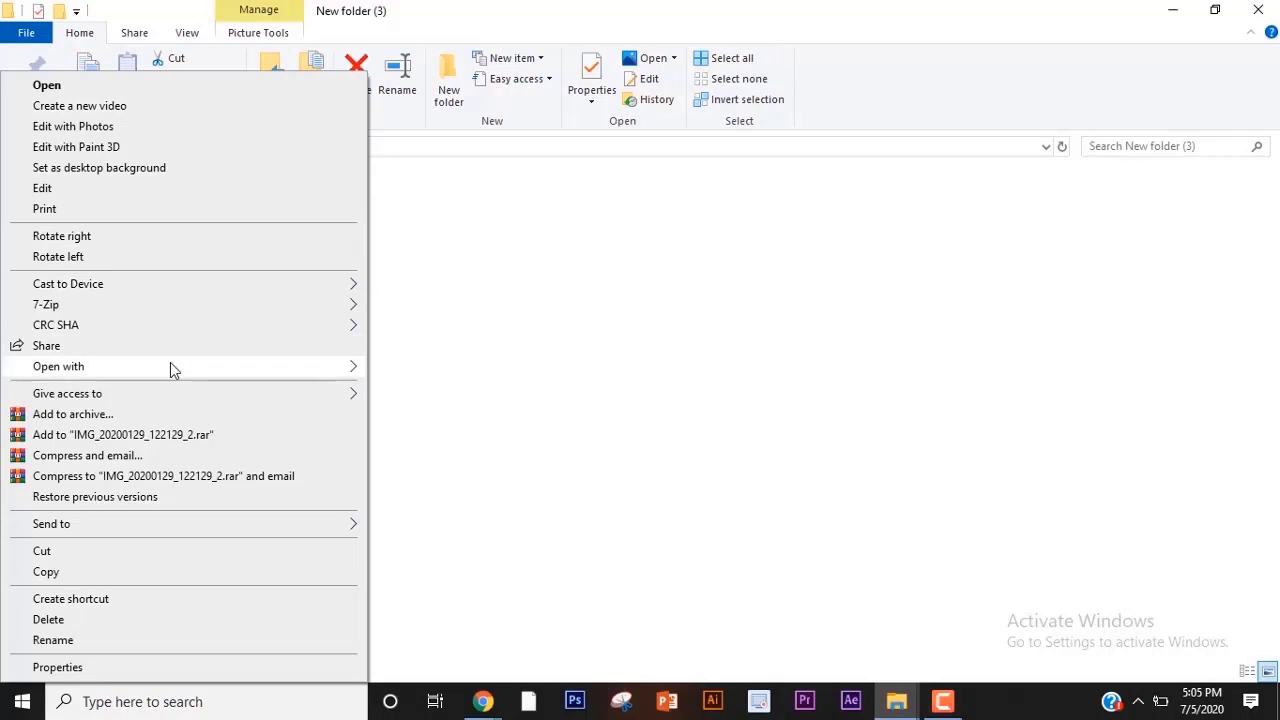
Open IMG_20200129_122129_2.jpg in Photoshop and set a custom crop ratio of 1920 x 1080.
{"action": "mouse_move", "coordinate": [171, 366]}
{"action": "left_click", "coordinate": [431, 388]}
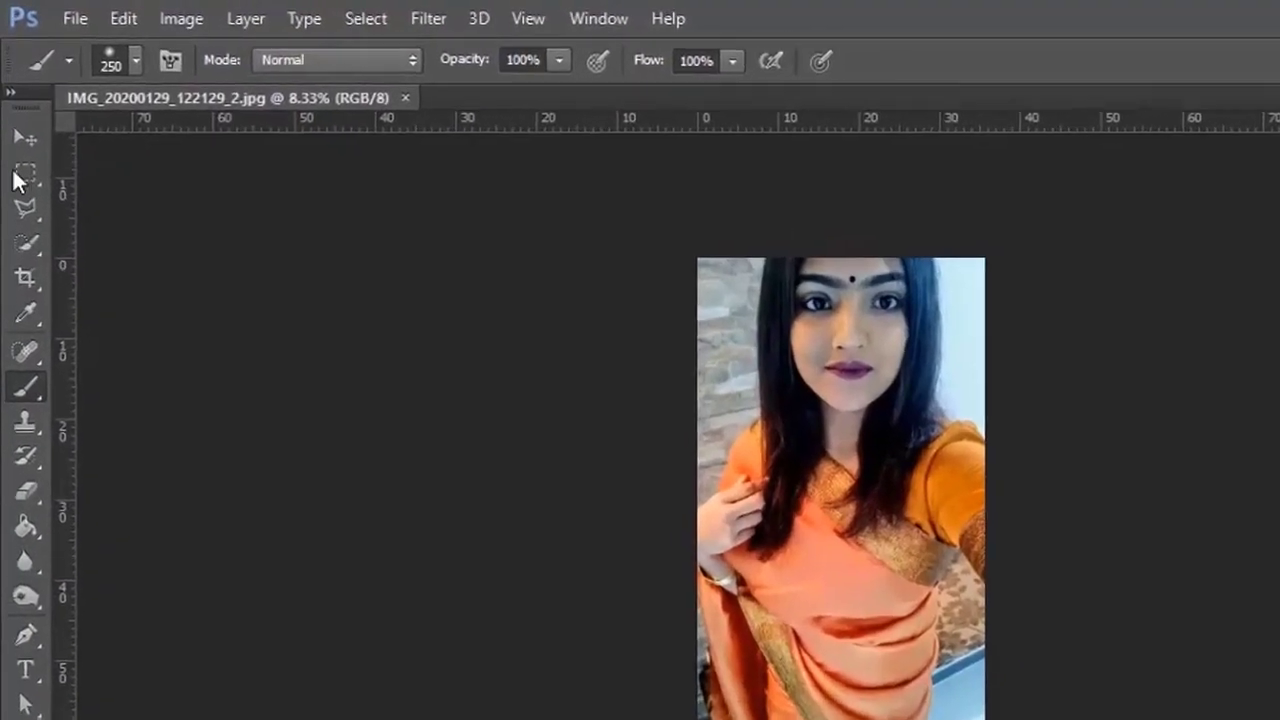
{"action": "left_click", "coordinate": [26, 278]}
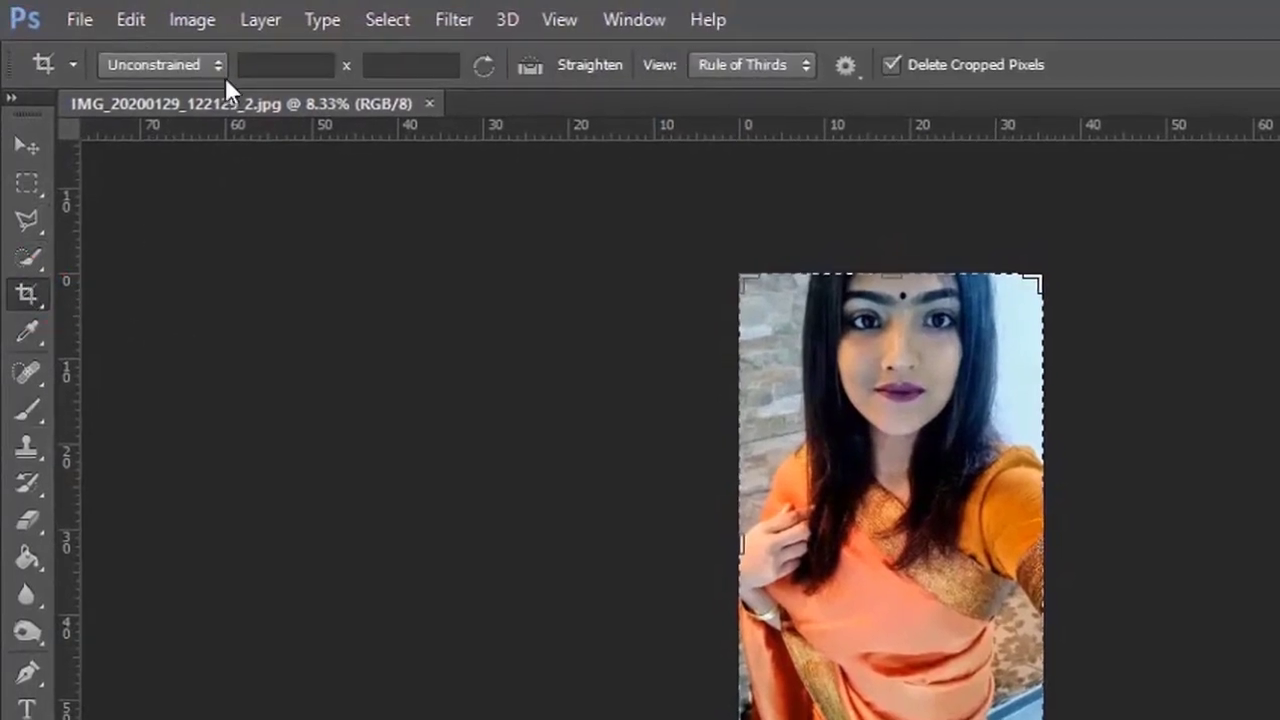
{"action": "left_click", "coordinate": [258, 70]}
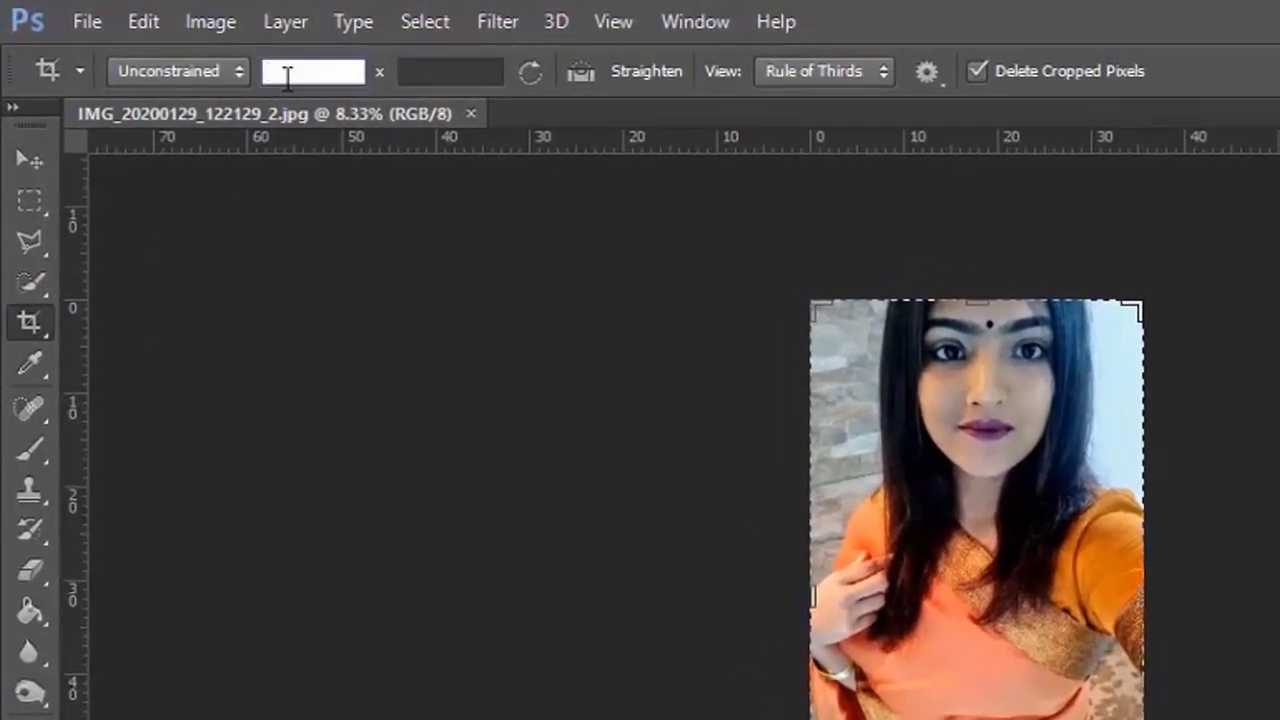
{"action": "type", "text": "1920"}
{"action": "left_click", "coordinate": [410, 72]}
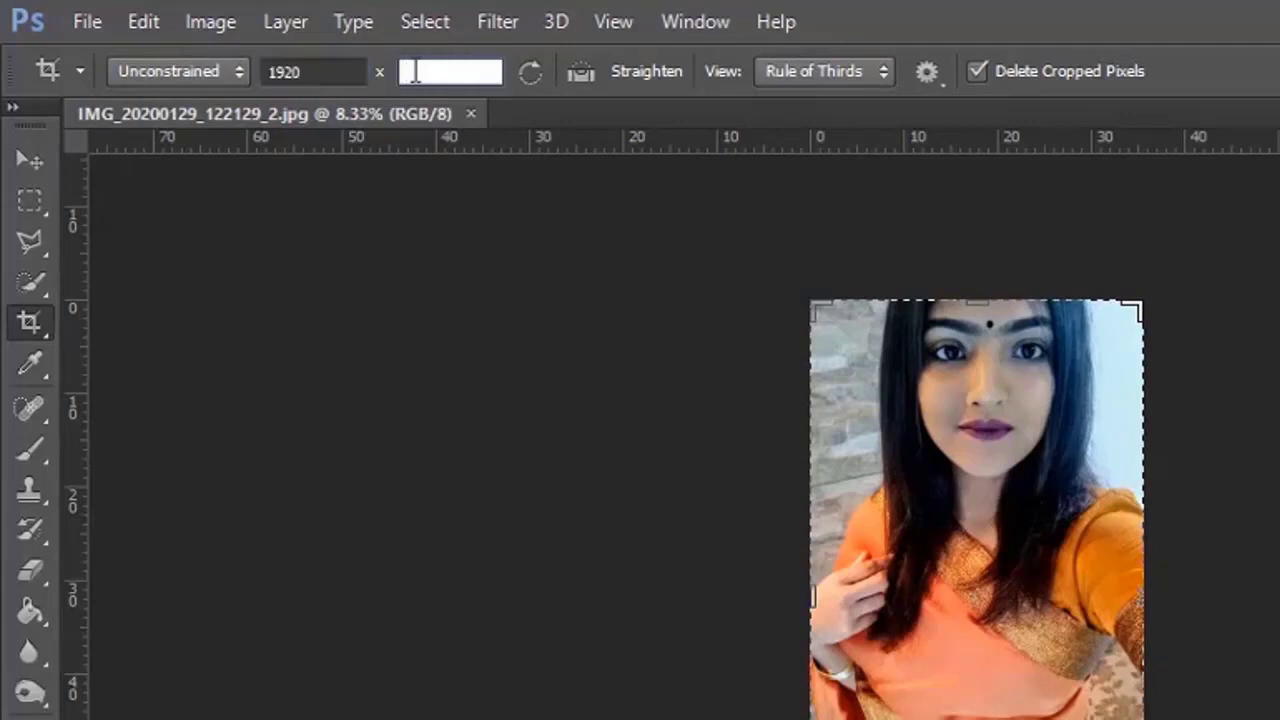
{"action": "type", "text": "1"}
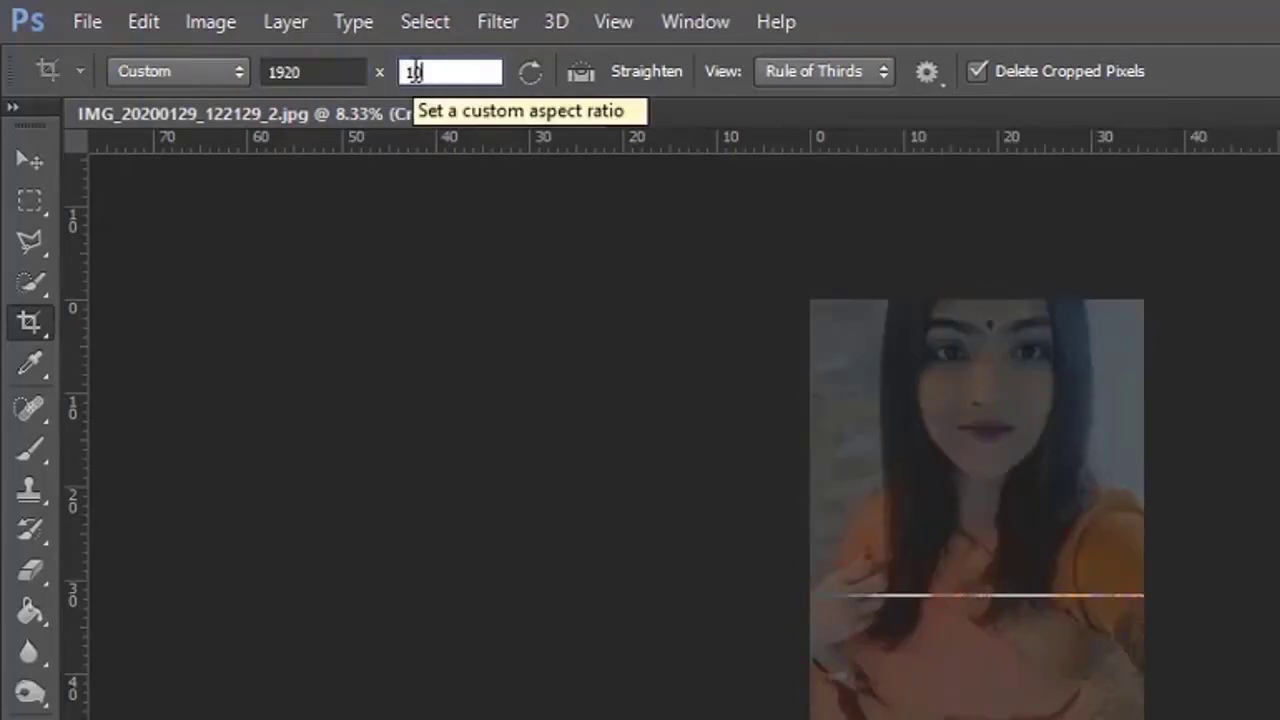
{"action": "type", "text": "080"}
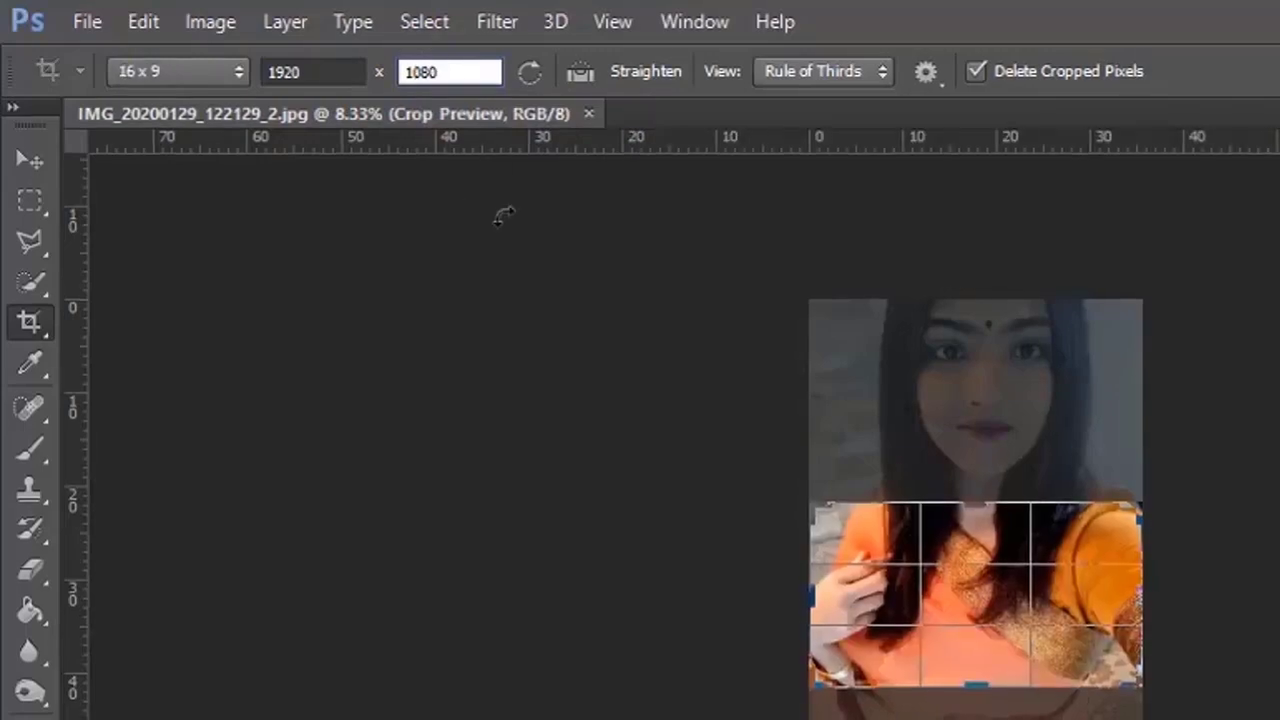
Crop the photo to the head and shoulders, extending the frame past both sides of the image with the face centred.
{"action": "left_click_drag", "start_coordinate": [880, 580], "coordinate": [870, 390]}
{"action": "scroll", "coordinate": [703, 400], "scroll_direction": "up", "scroll_amount": 5}
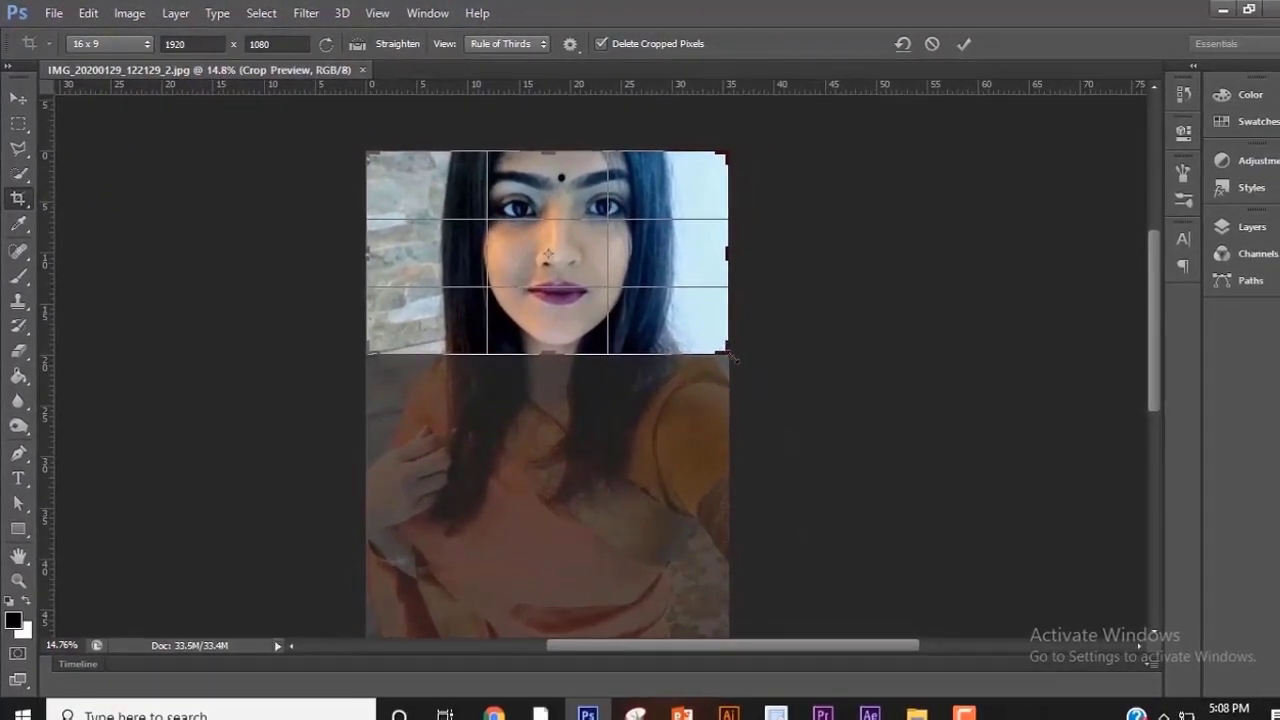
{"action": "left_click_drag", "start_coordinate": [733, 357], "coordinate": [764, 394]}
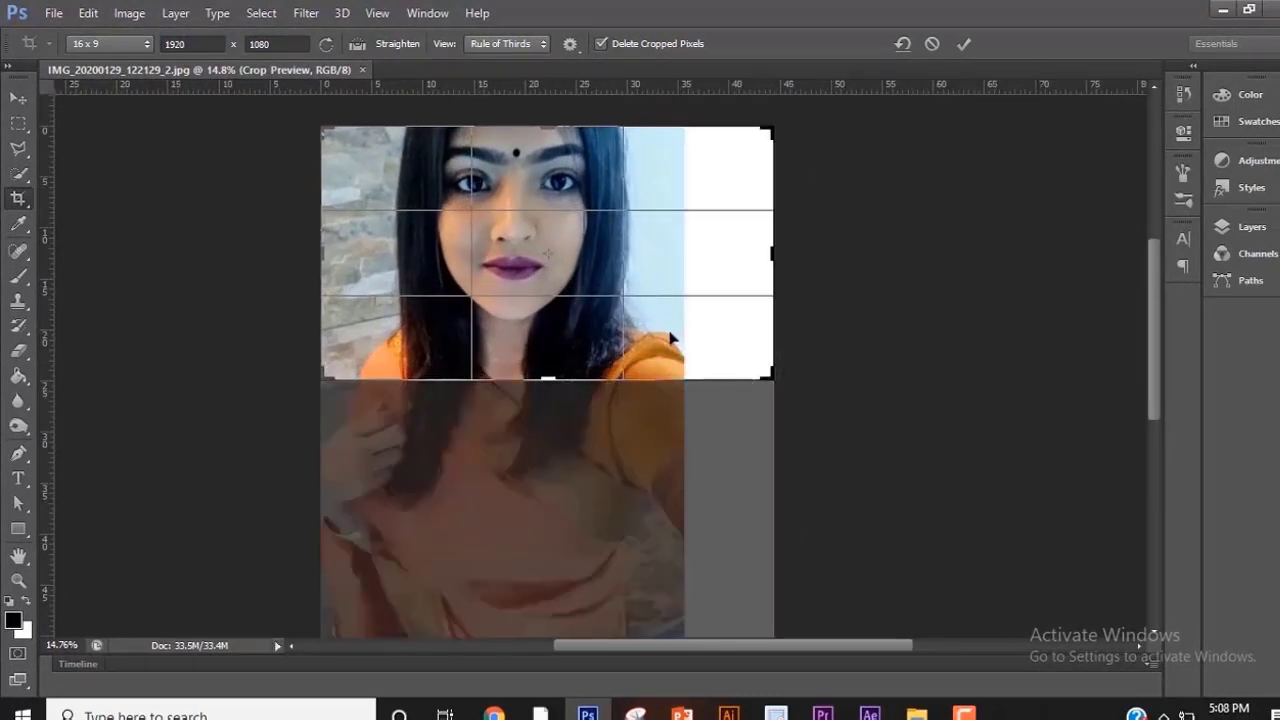
{"action": "mouse_move", "coordinate": [670, 338]}
{"action": "left_mouse_down"}
{"action": "mouse_move", "coordinate": [648, 338]}
{"action": "mouse_move", "coordinate": [713, 344]}
{"action": "mouse_move", "coordinate": [680, 344]}
{"action": "left_mouse_up"}
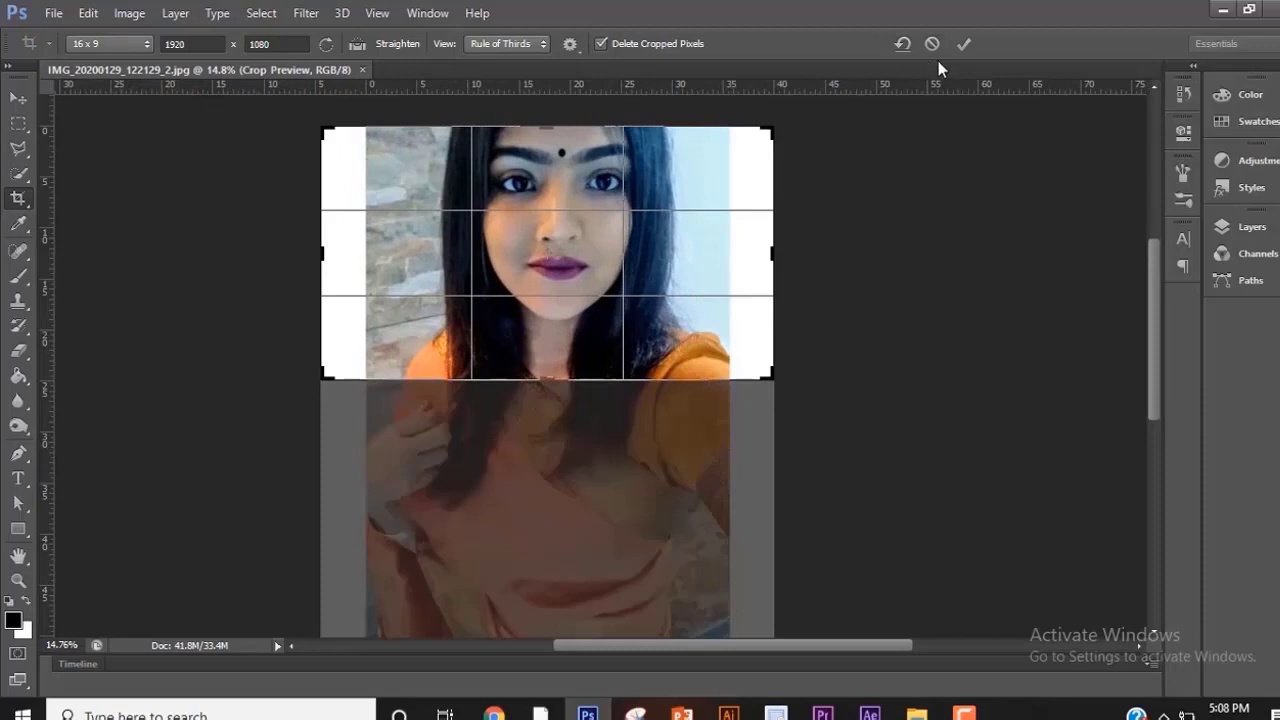
{"action": "left_click", "coordinate": [966, 45]}
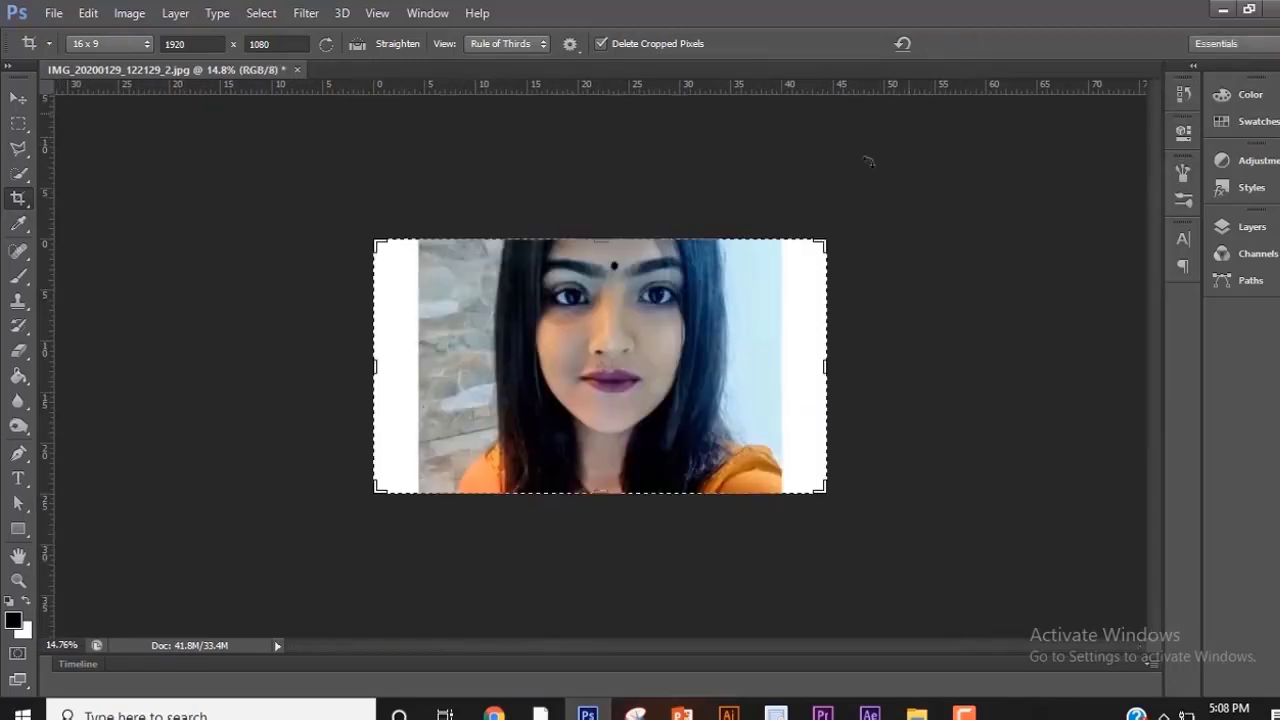
Select the white margin, the pale wall and parts of the stone wall around the woman with the Magic Wand.
{"action": "left_click", "coordinate": [17, 98]}
{"action": "scroll", "coordinate": [423, 294], "scroll_direction": "down", "scroll_amount": 2}
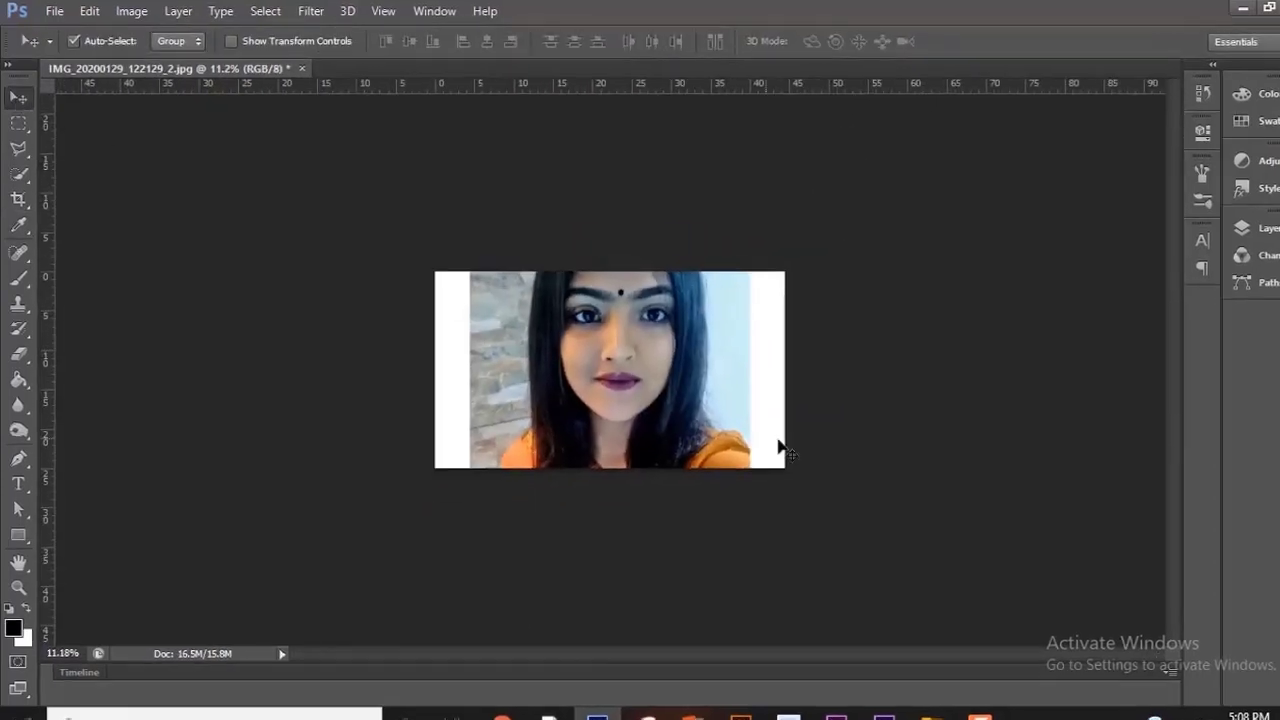
{"action": "scroll", "coordinate": [776, 441], "scroll_direction": "up", "scroll_amount": 4}
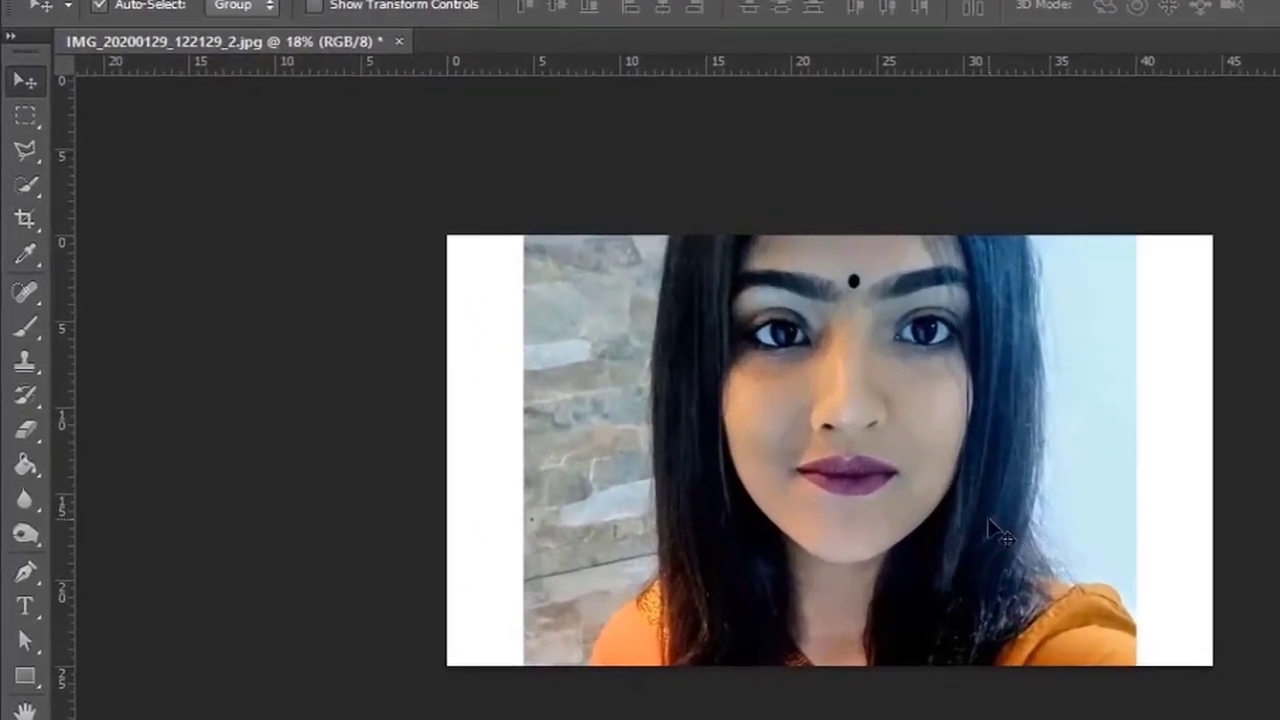
{"action": "scroll", "coordinate": [881, 496], "scroll_direction": "up", "scroll_amount": 2}
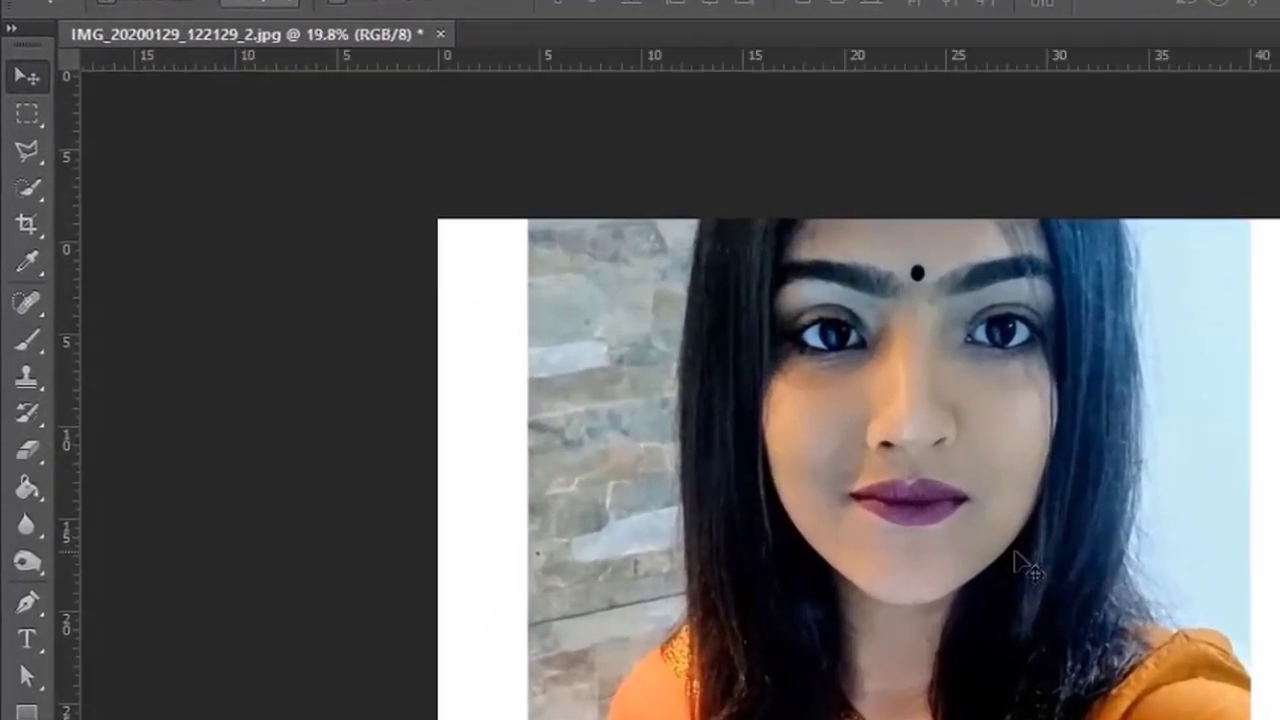
{"action": "scroll", "coordinate": [843, 491], "scroll_direction": "down", "scroll_amount": 1}
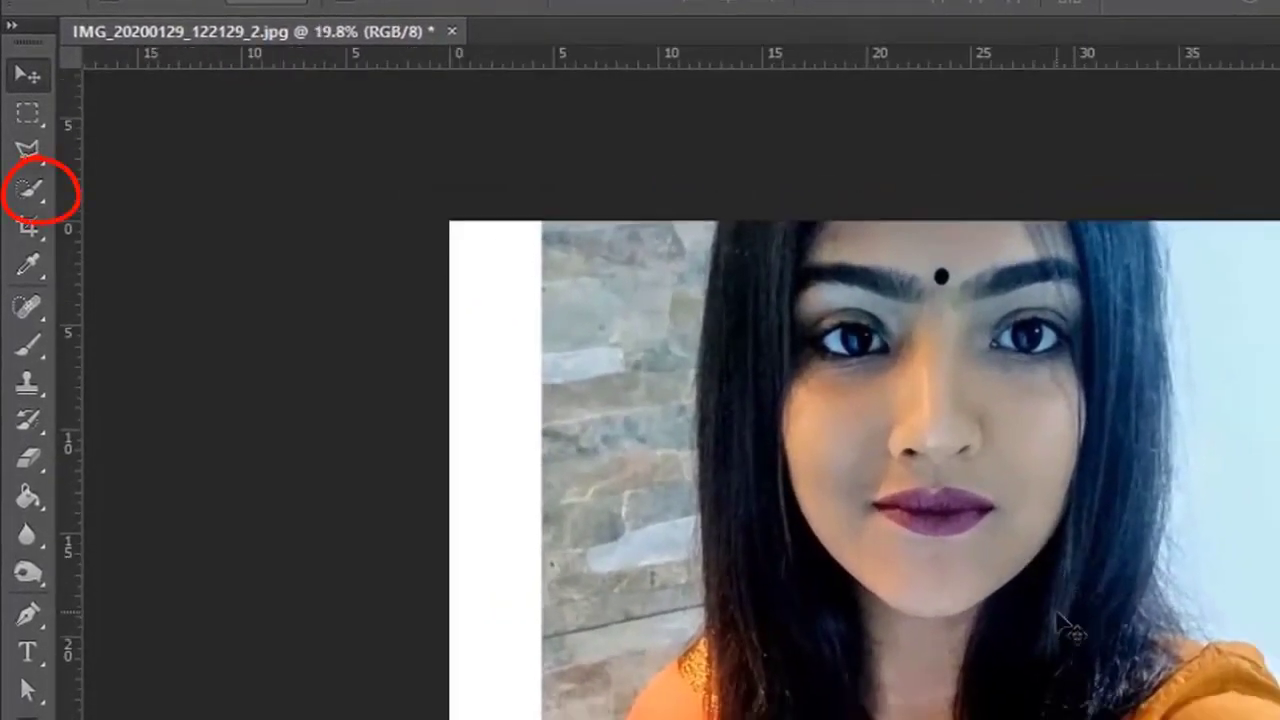
{"action": "scroll", "coordinate": [1065, 625], "scroll_direction": "up", "scroll_amount": 1}
{"action": "right_click", "coordinate": [32, 192]}
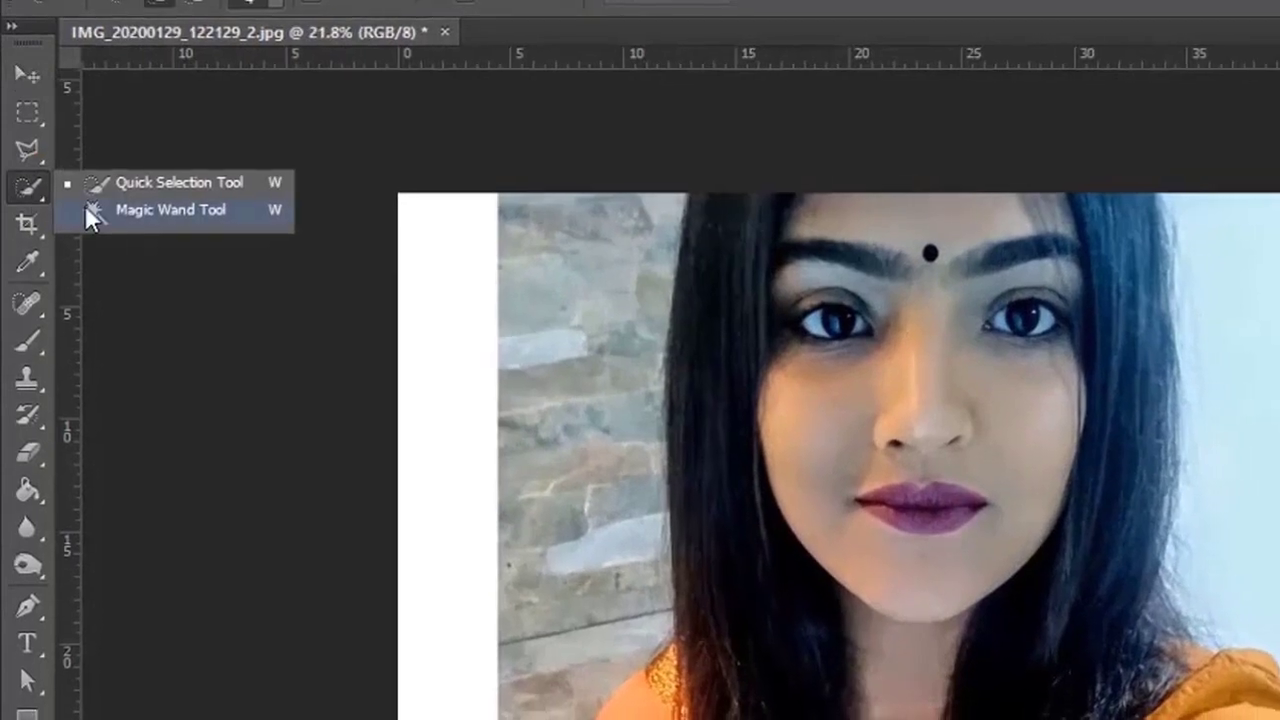
{"action": "left_click", "coordinate": [88, 212]}
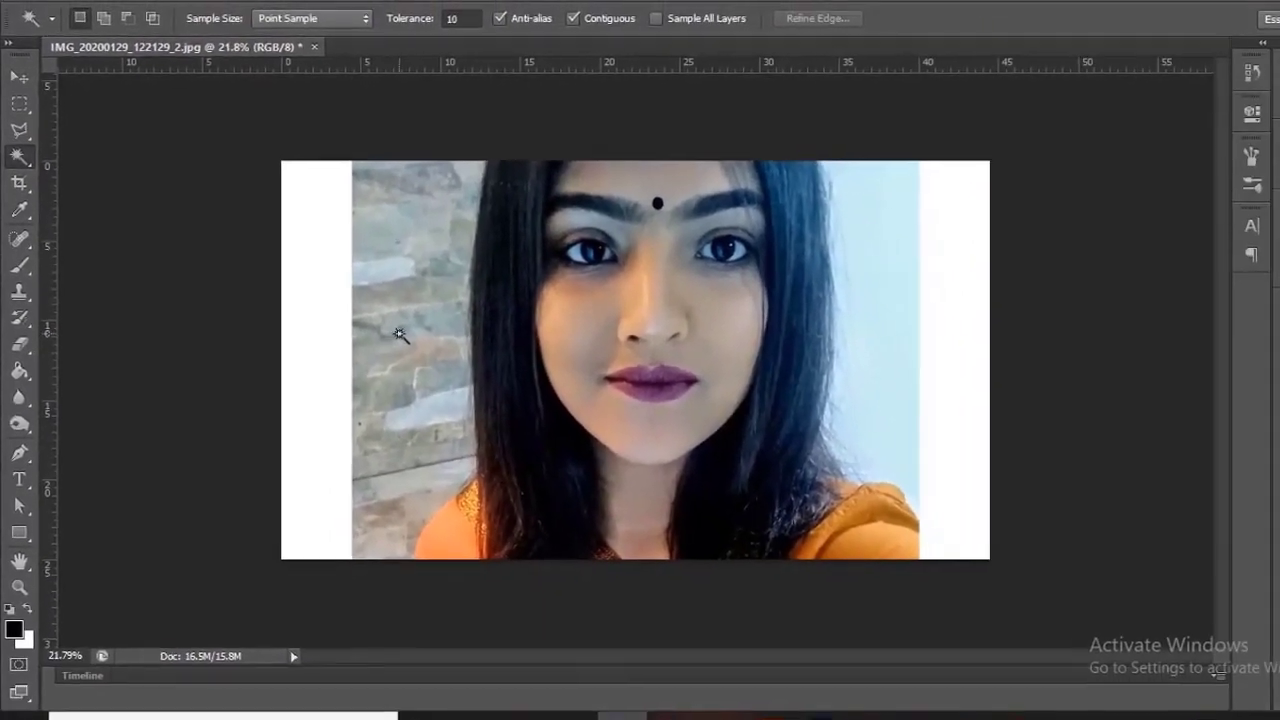
{"action": "left_click", "coordinate": [399, 334]}
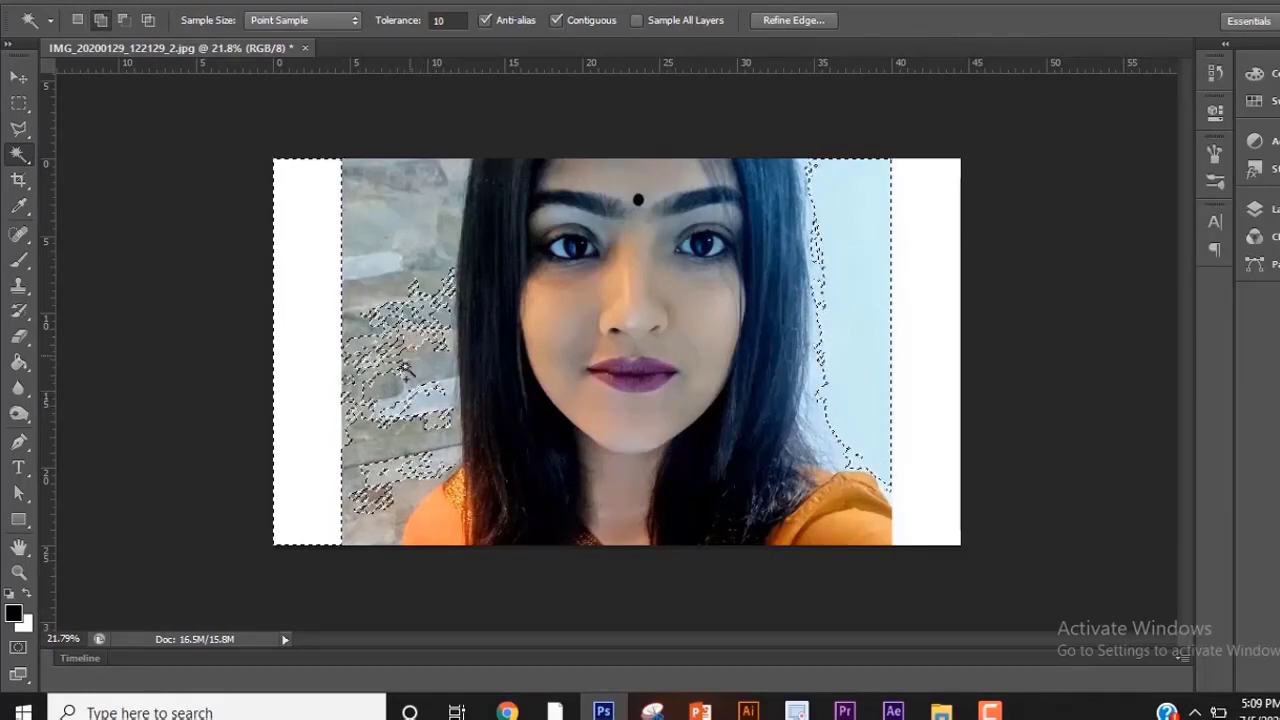
{"action": "left_click", "coordinate": [357, 494], "text": "shift"}
Extend the selection over all the remaining background and the orange shoulders with the Quick Selection tool, leaving out face and hair.
{"action": "right_click", "coordinate": [18, 154]}
{"action": "left_click", "coordinate": [95, 154]}
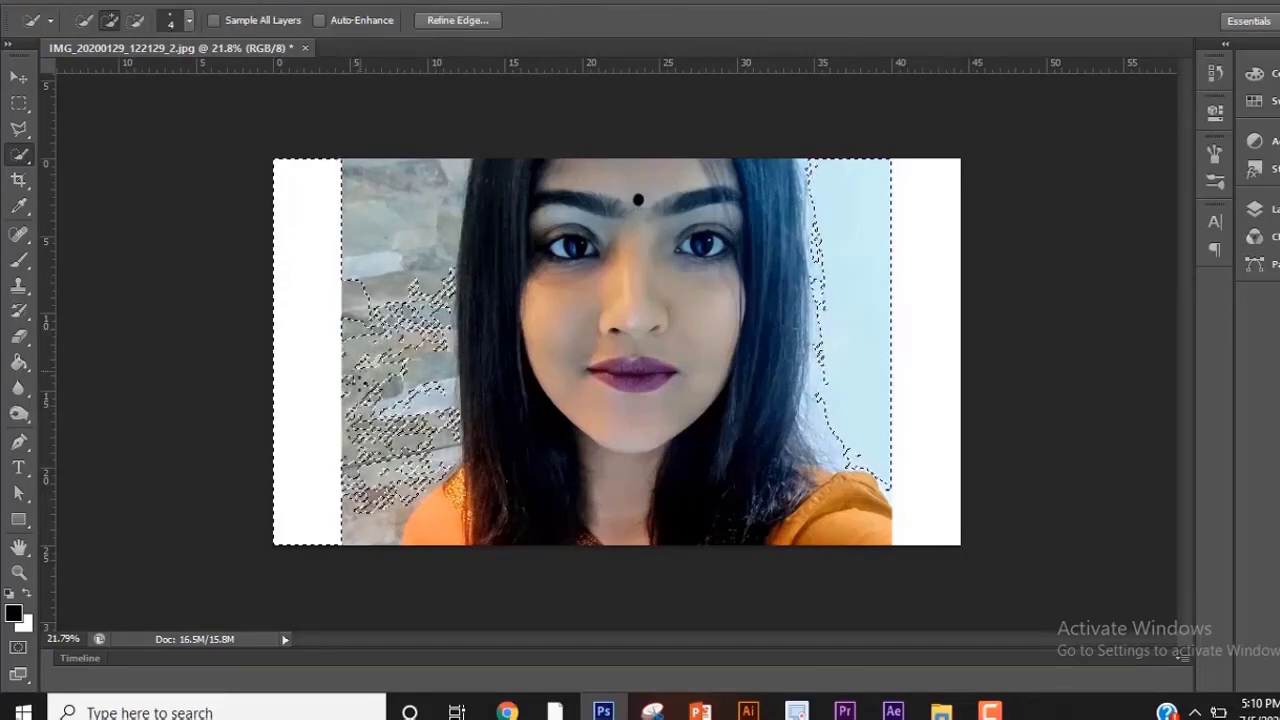
{"action": "left_click_drag", "start_coordinate": [338, 285], "coordinate": [362, 433]}
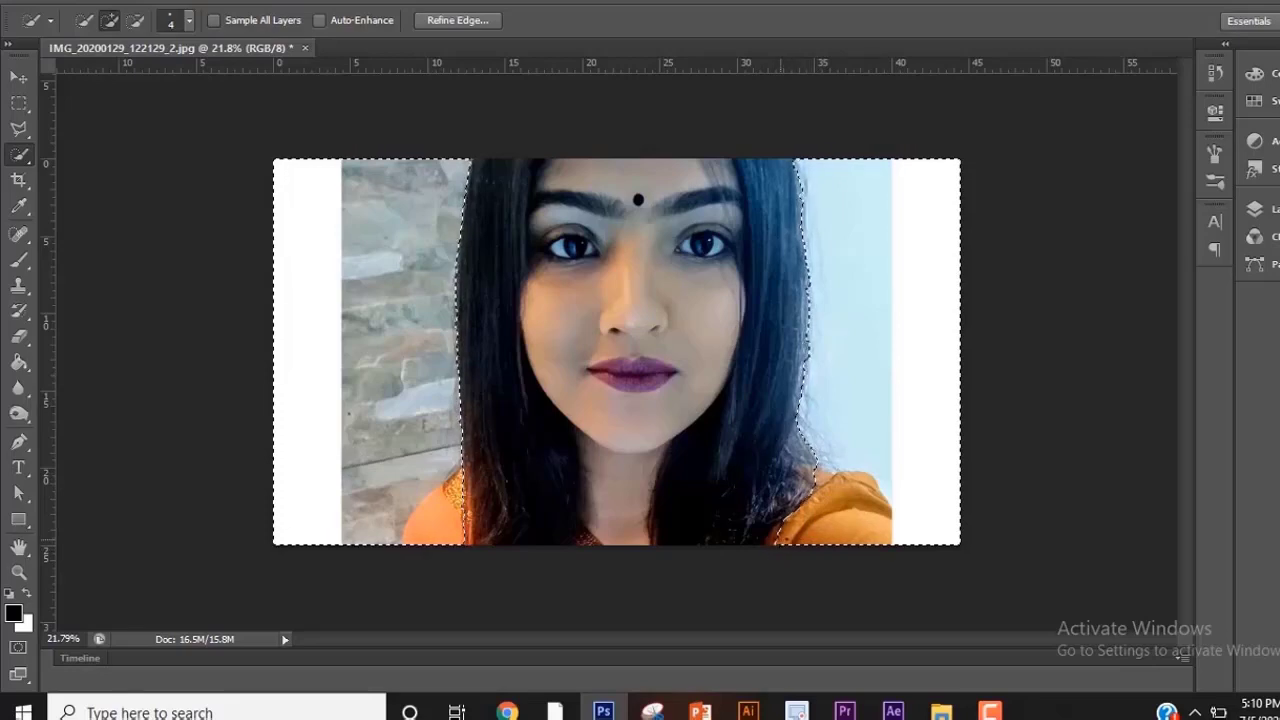
Refine the selection along the hair edges on both sides by adding small areas with the Polygonal Lasso.
{"action": "left_click", "coordinate": [19, 128]}
{"action": "scroll", "coordinate": [857, 194], "scroll_direction": "up", "scroll_amount": 2}
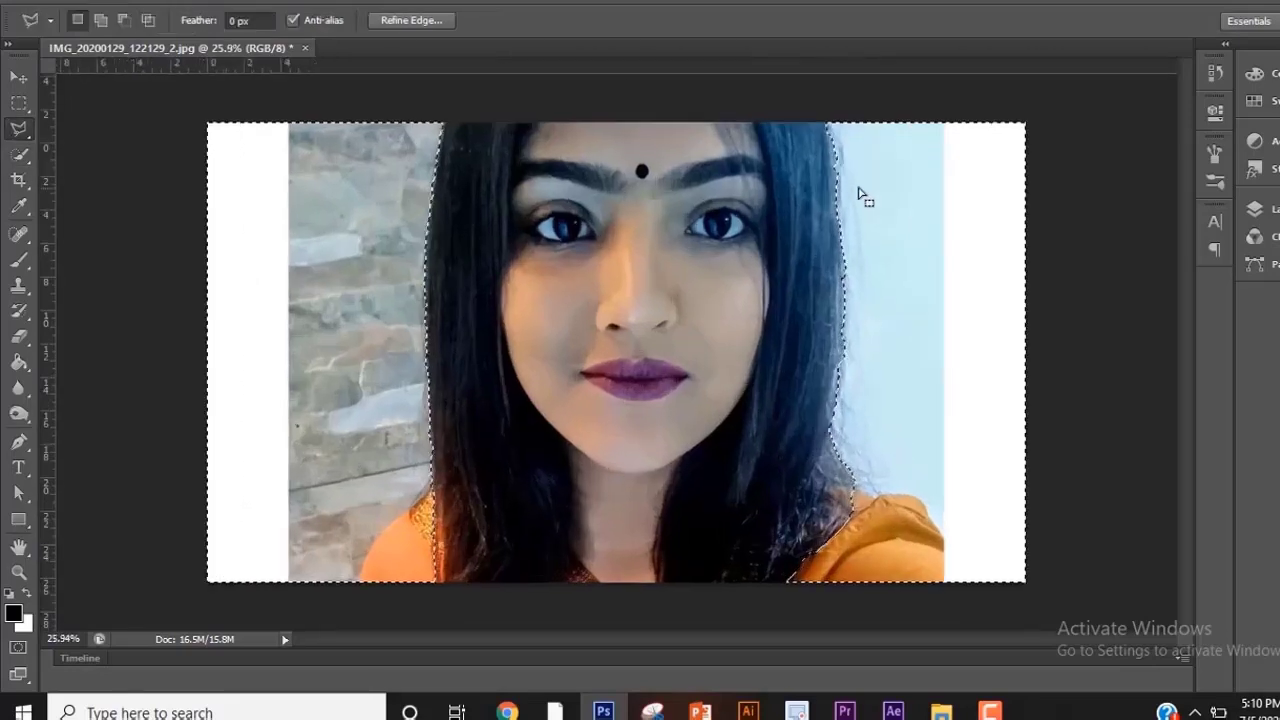
{"action": "key", "text": "shift"}
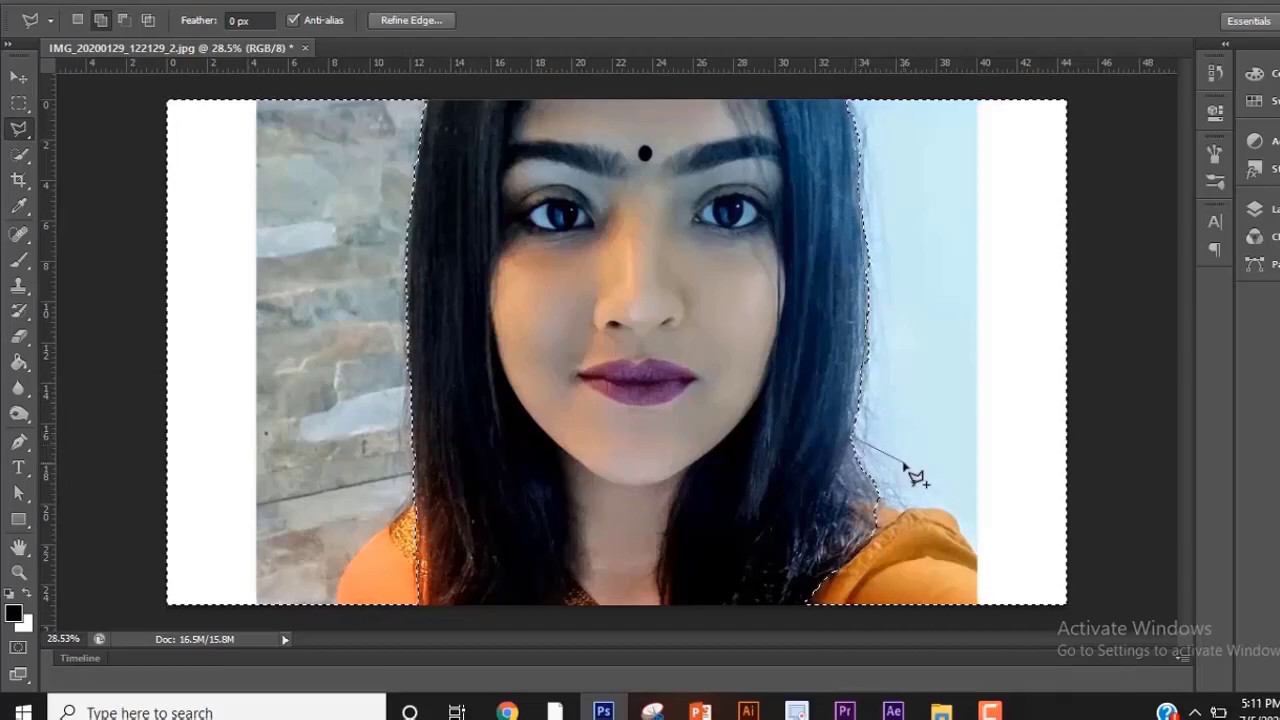
{"action": "scroll", "coordinate": [621, 352], "scroll_direction": "down", "scroll_amount": 2}
{"action": "scroll", "coordinate": [621, 352], "scroll_direction": "up", "scroll_amount": 3}
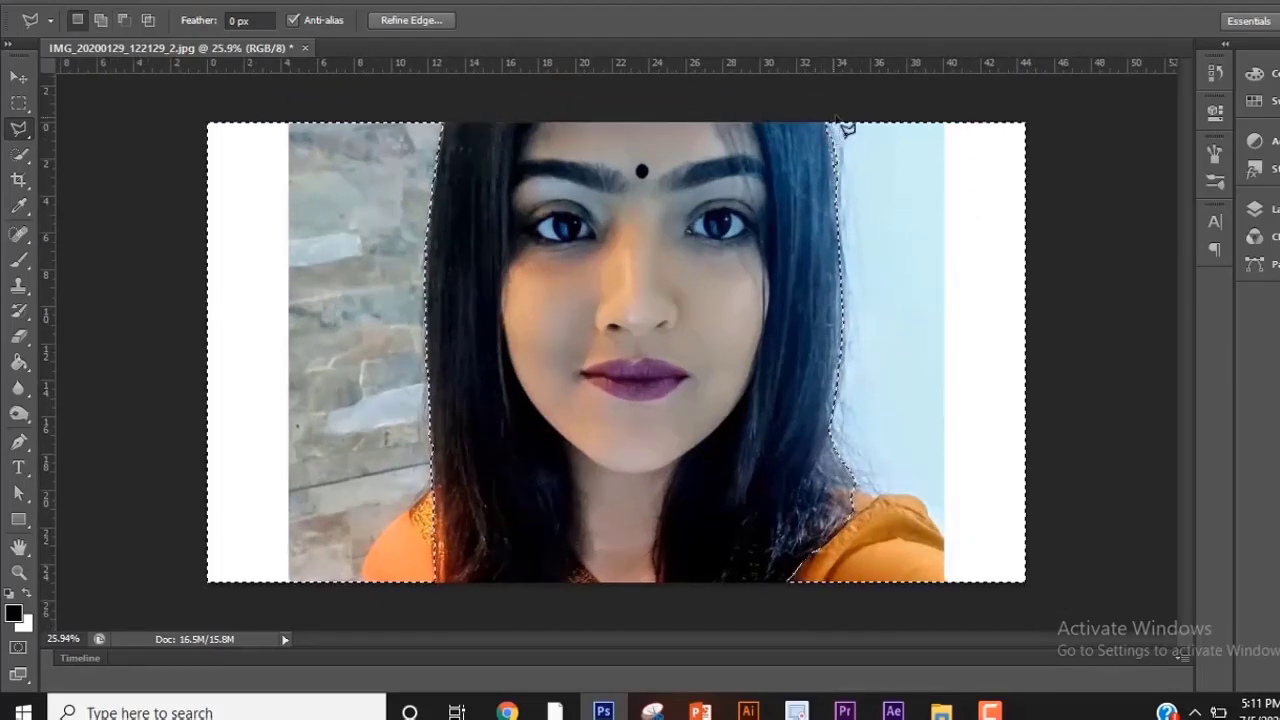
{"action": "scroll", "coordinate": [883, 110], "scroll_direction": "up", "scroll_amount": 3}
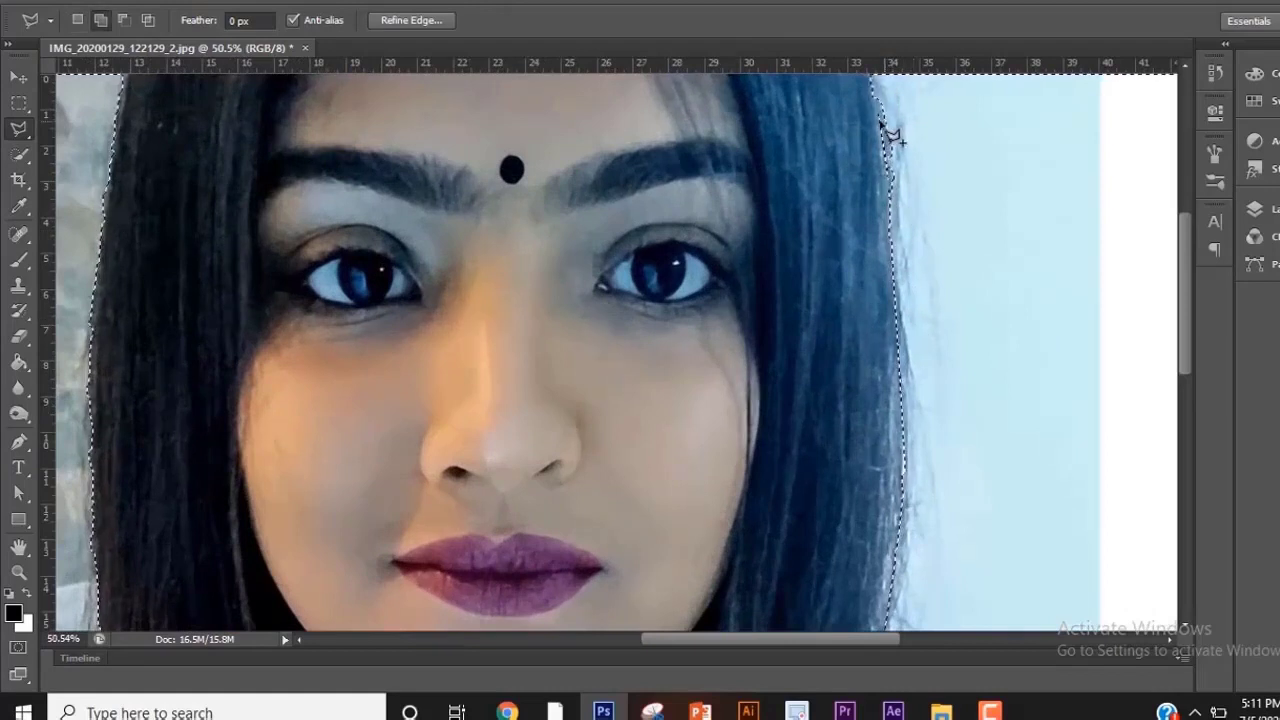
{"action": "scroll", "coordinate": [878, 100], "scroll_direction": "up", "scroll_amount": 1}
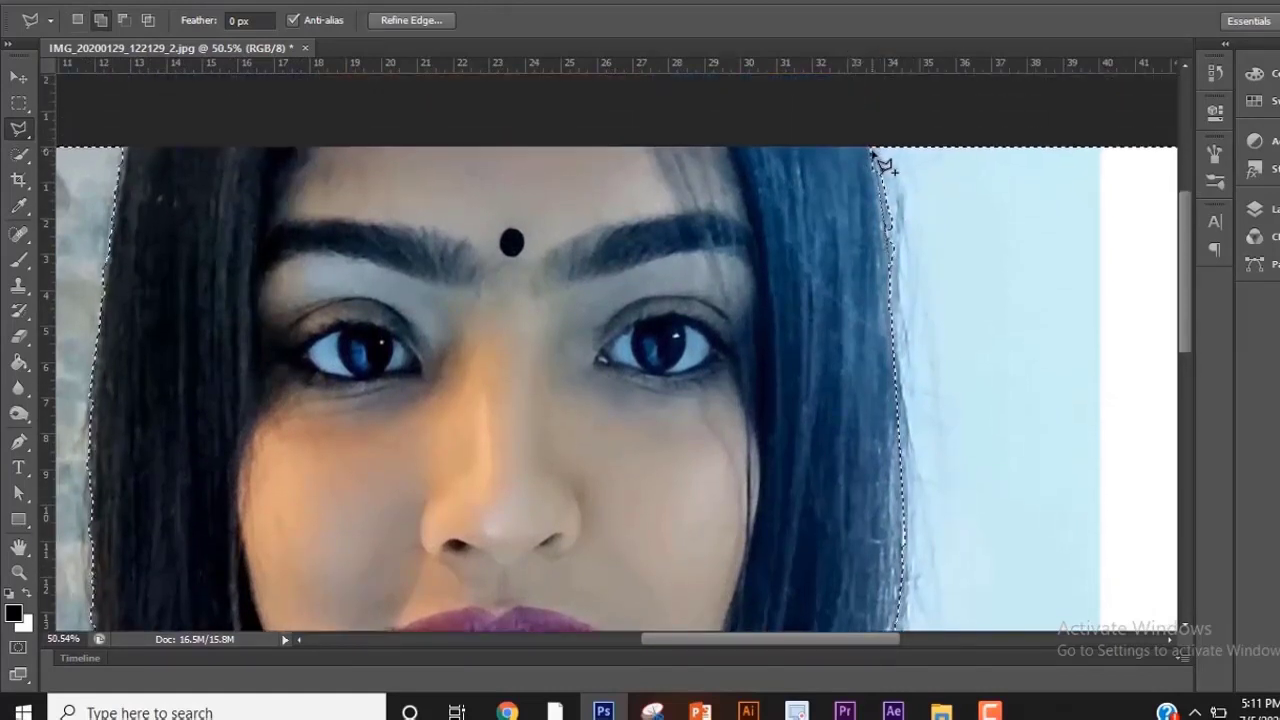
{"action": "scroll", "coordinate": [928, 192], "scroll_direction": "down", "scroll_amount": 3}
{"action": "key", "text": "F7"}
{"action": "scroll", "coordinate": [420, 365], "scroll_direction": "up", "scroll_amount": 2}
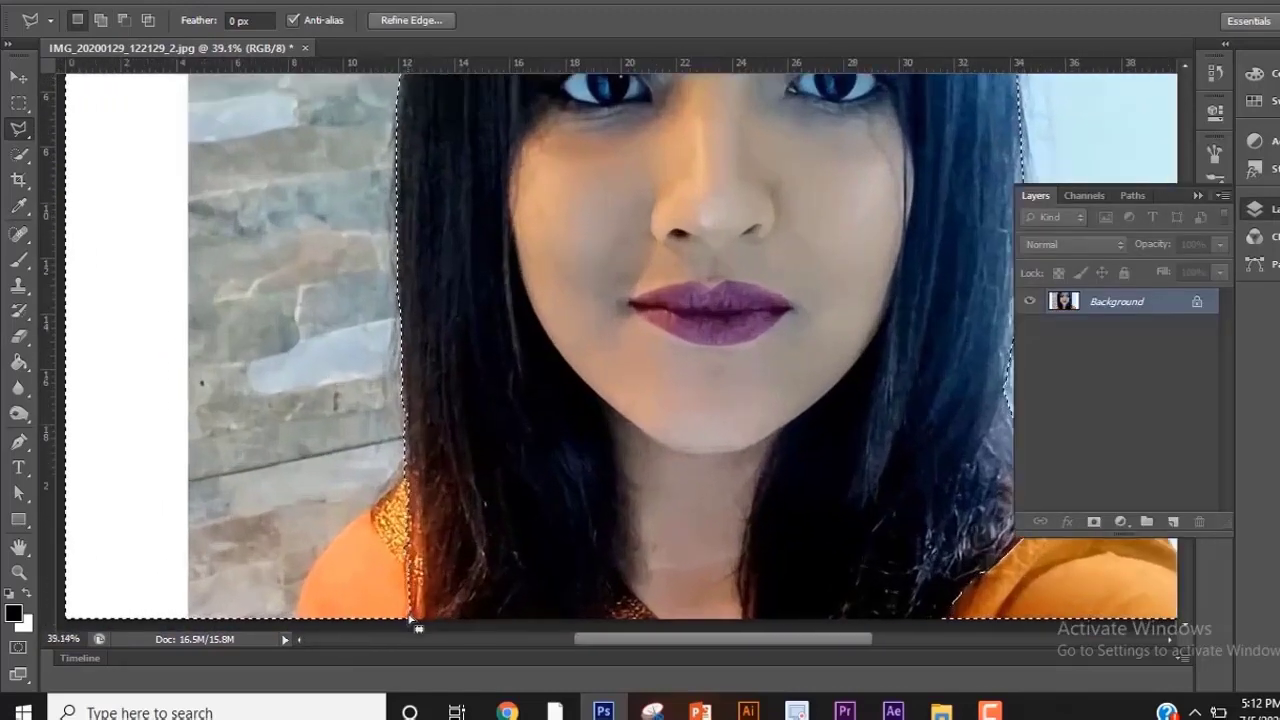
{"action": "left_click", "coordinate": [414, 352], "text": "shift"}
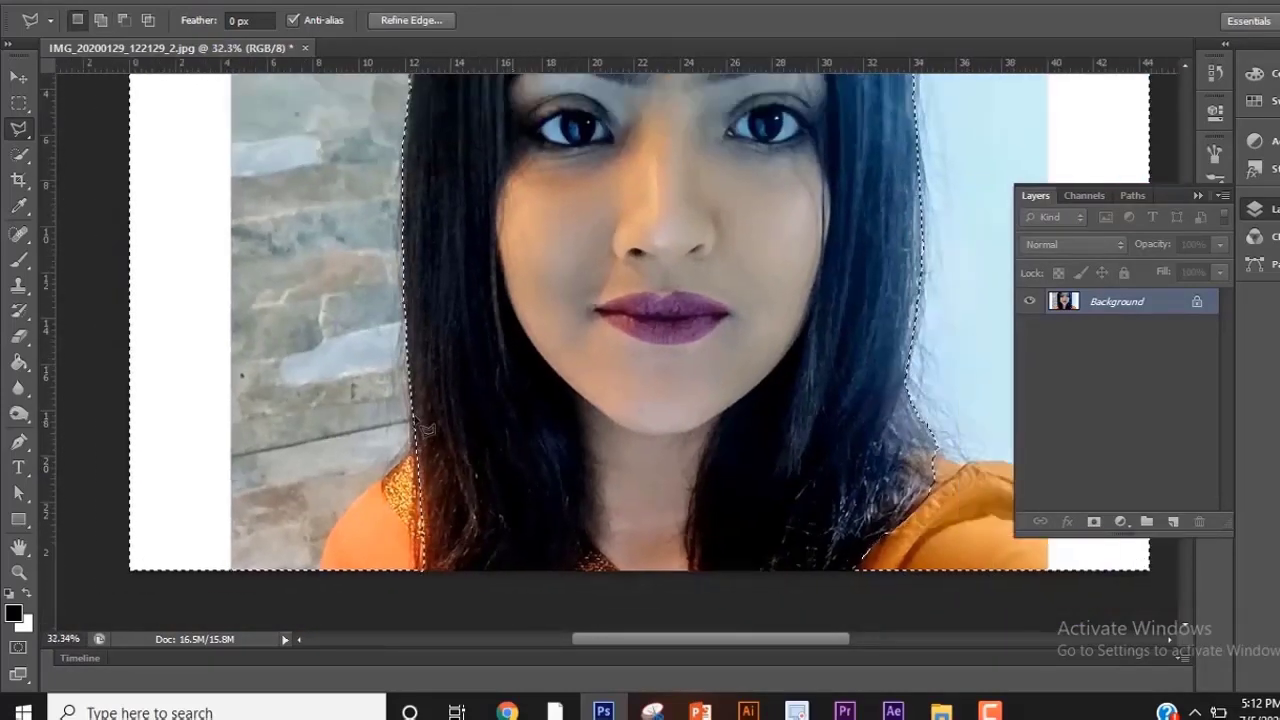
Invert the selection, copy the woman's head to its own layer, and check the cutout without the Background.
{"action": "scroll", "coordinate": [826, 310], "scroll_direction": "down", "scroll_amount": 3}
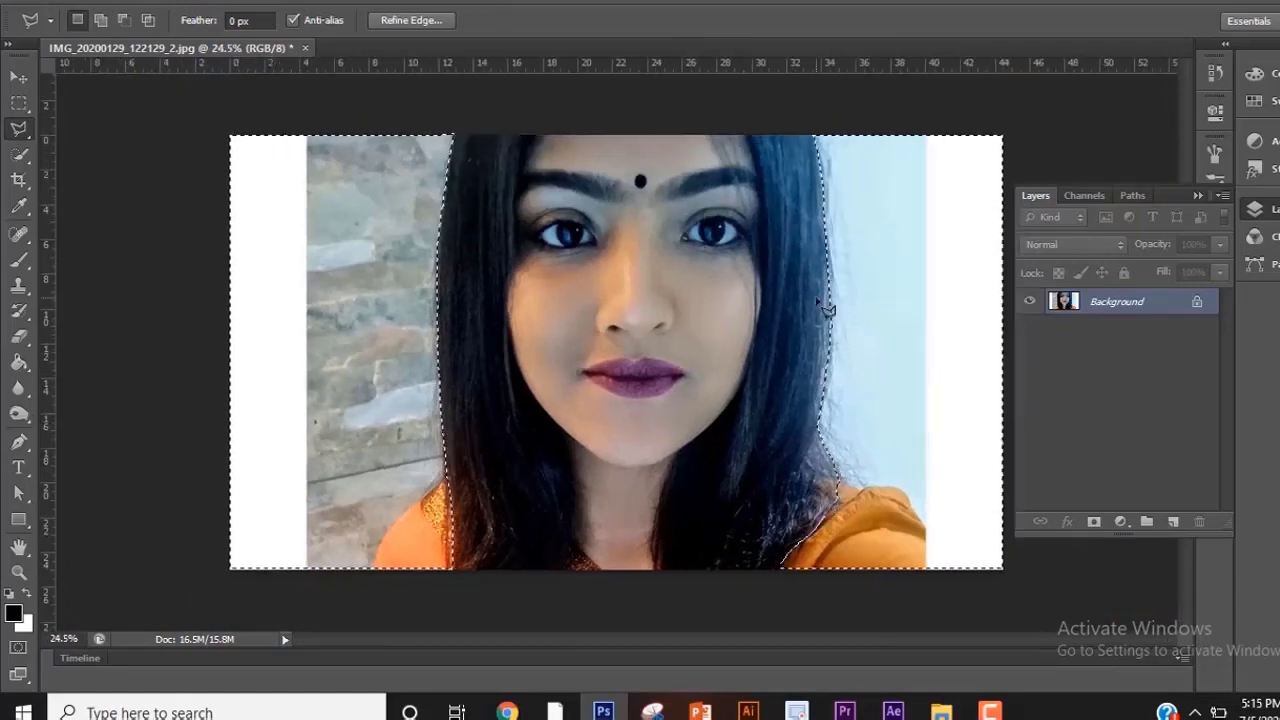
{"action": "right_click", "coordinate": [801, 283]}
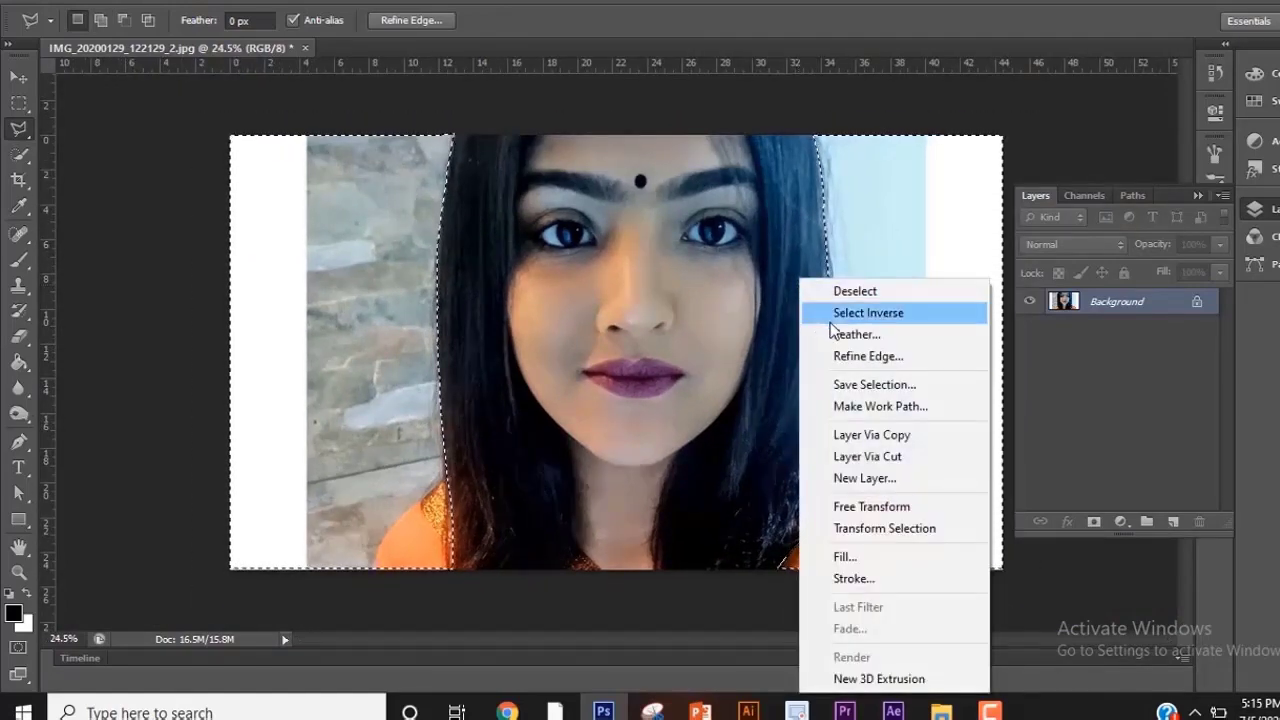
{"action": "left_click", "coordinate": [845, 313]}
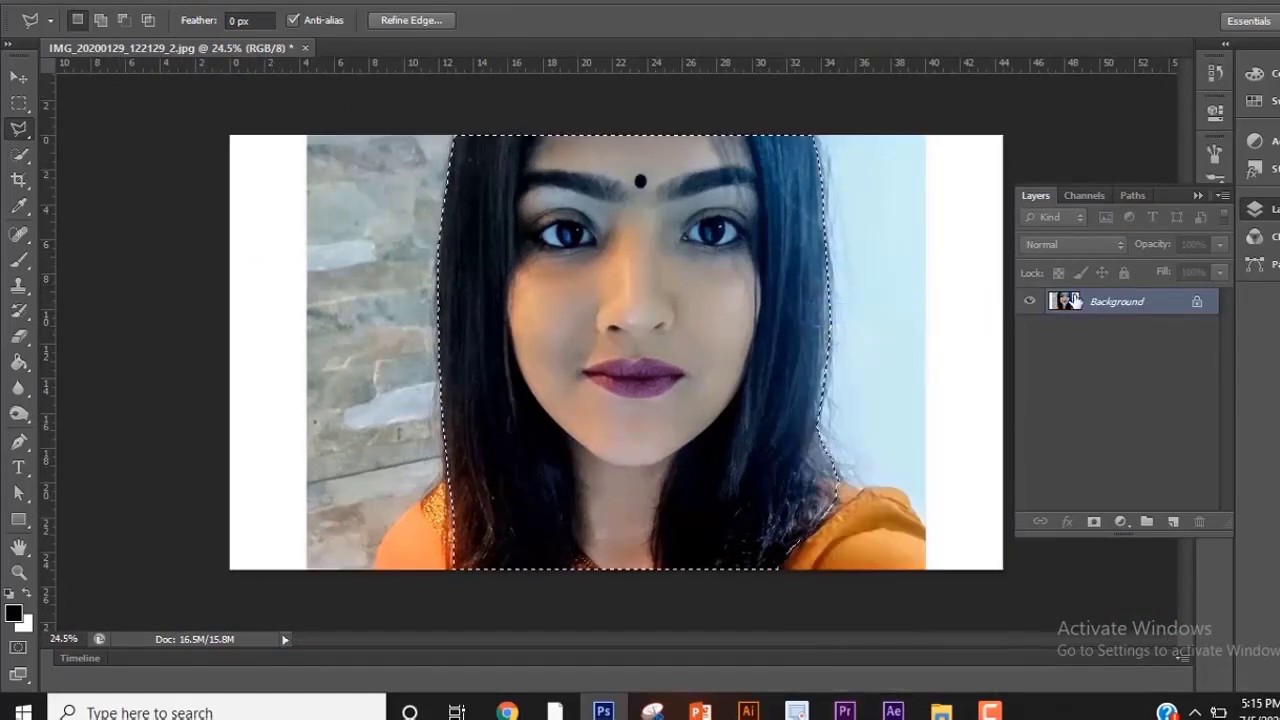
{"action": "key", "text": "ctrl+j"}
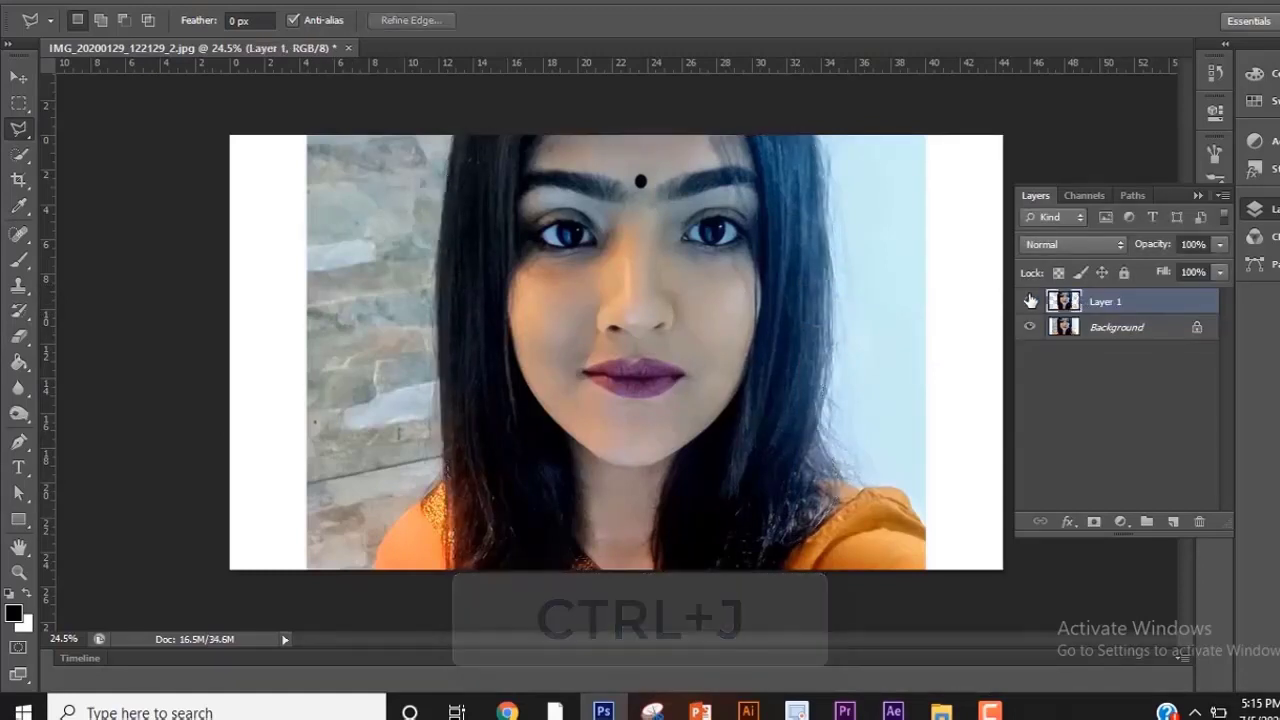
{"action": "left_click", "coordinate": [1030, 328]}
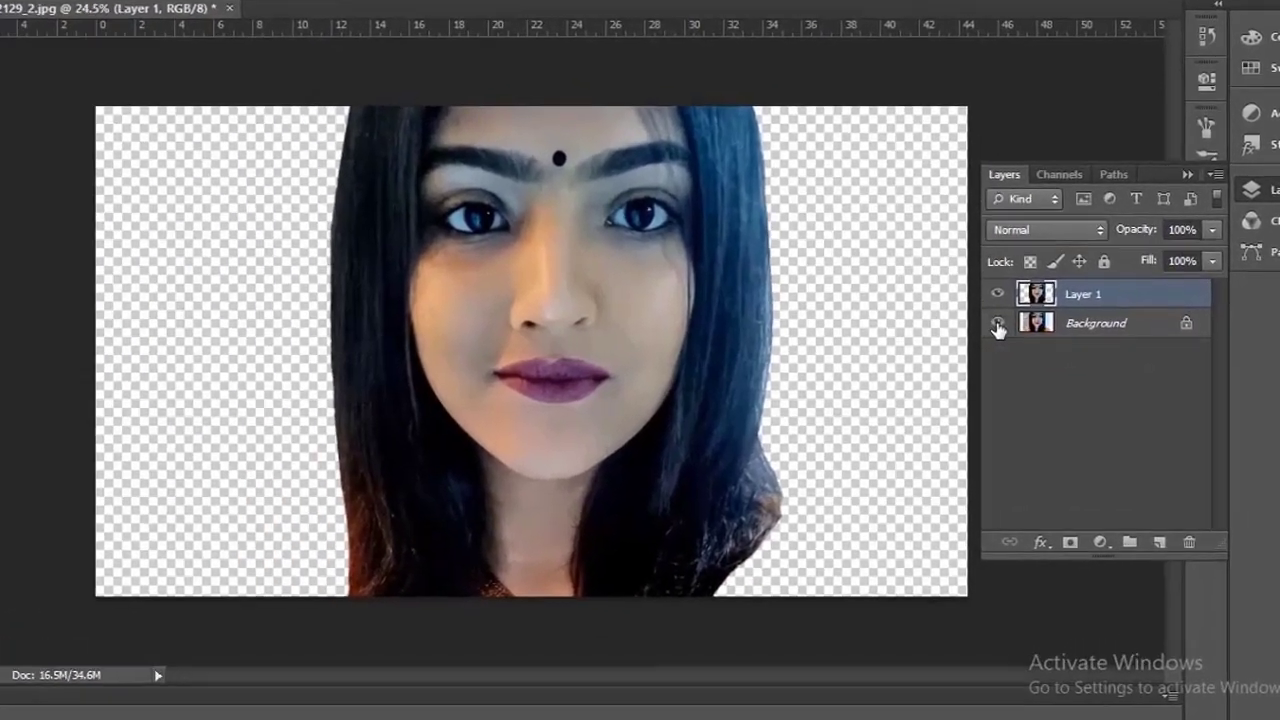
{"action": "left_click", "coordinate": [1030, 328]}
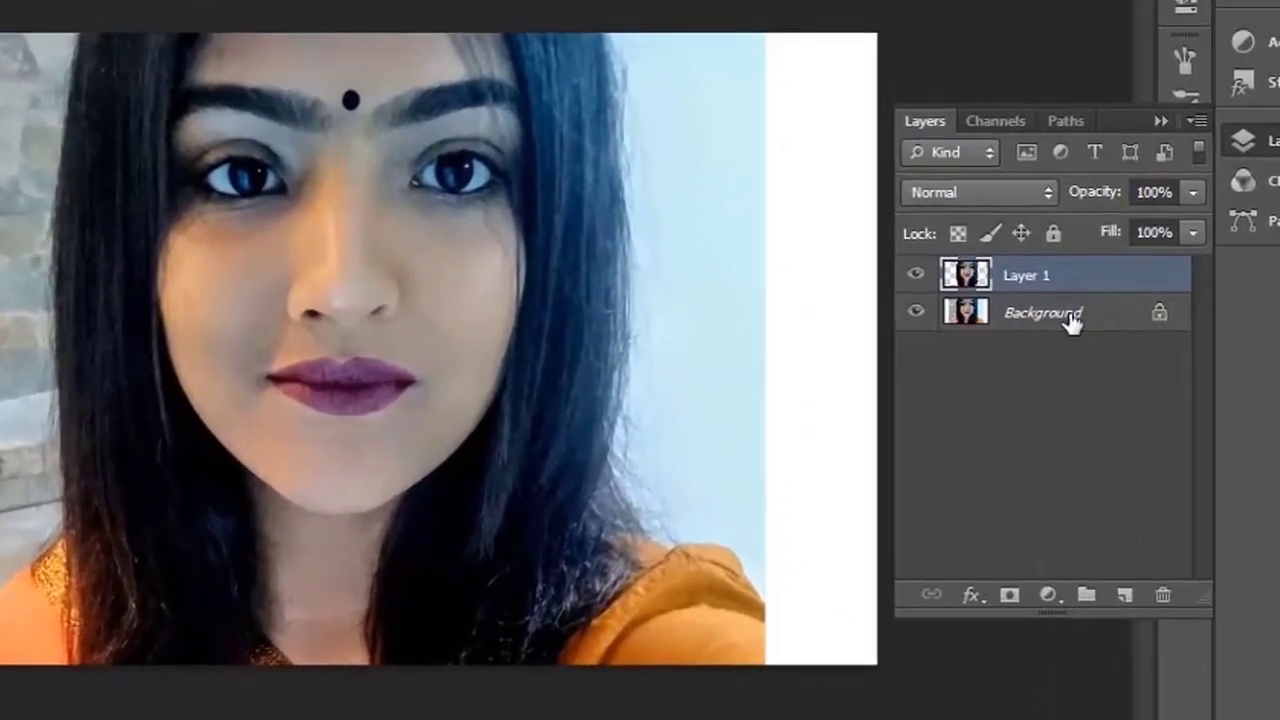
Convert the locked Background into a regular layer with the default settings.
{"action": "left_click", "coordinate": [1072, 318]}
{"action": "double_click", "coordinate": [1070, 315]}
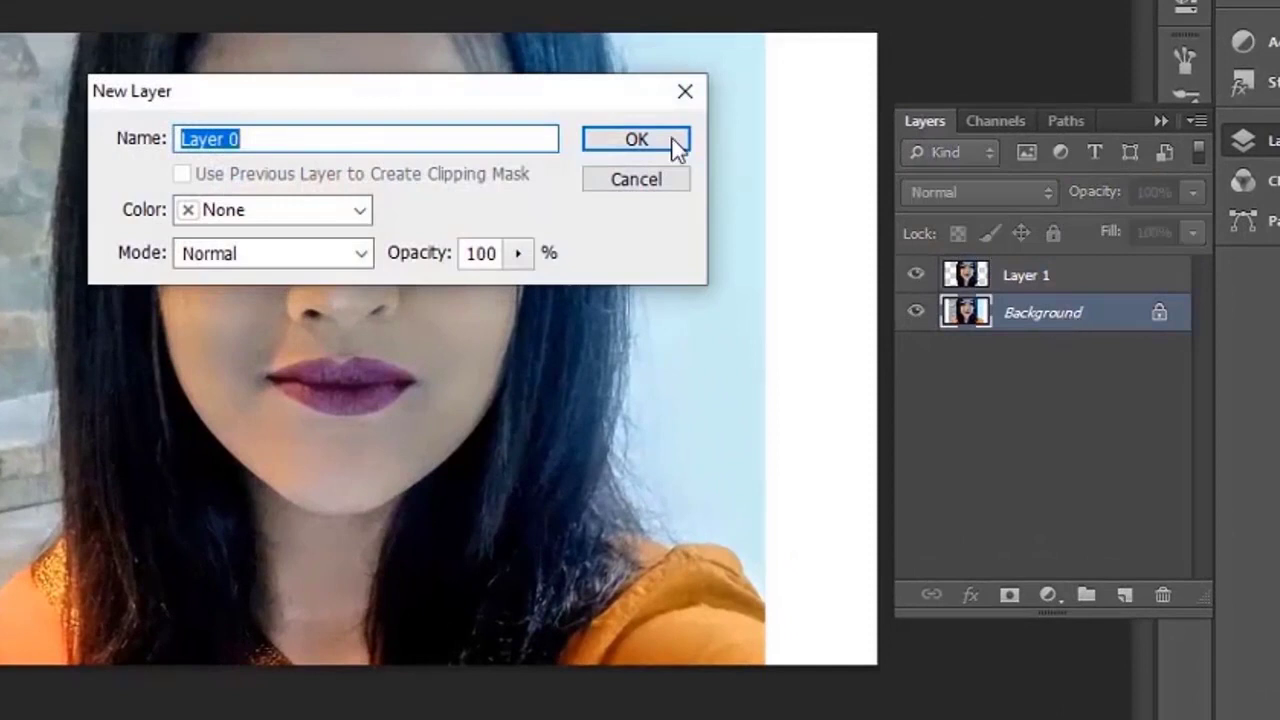
{"action": "left_click", "coordinate": [637, 140]}
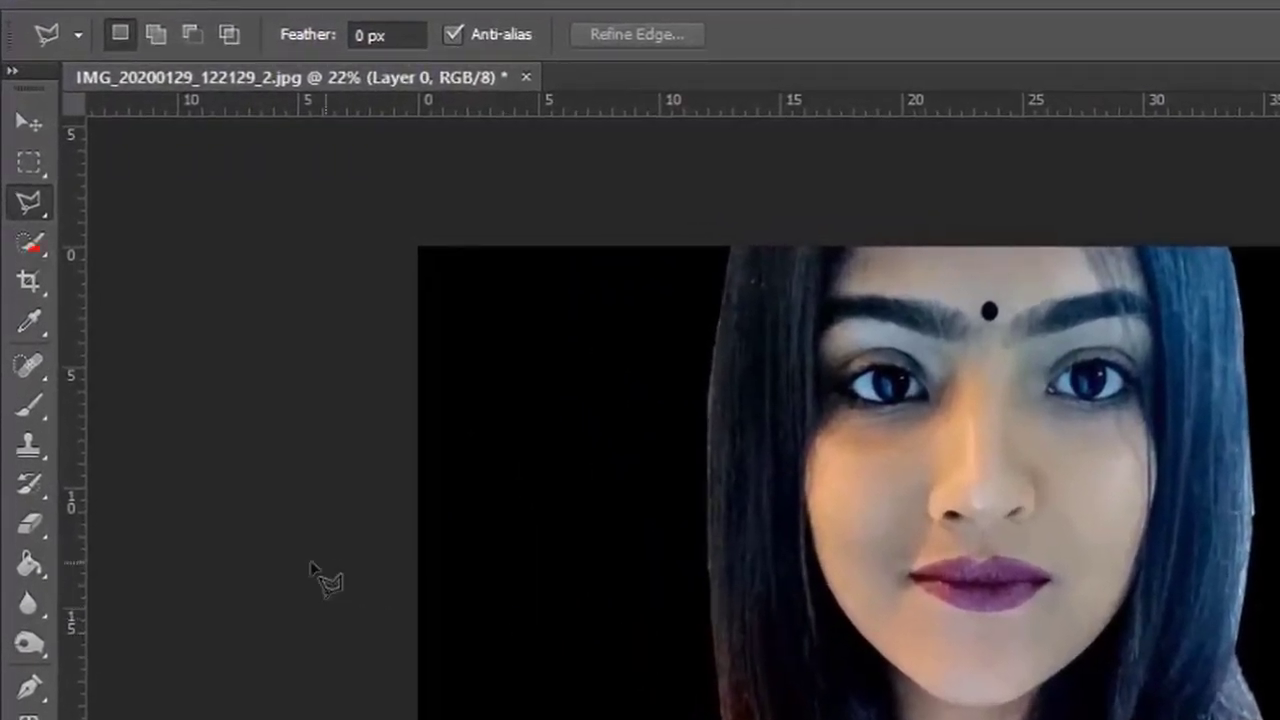
Crop the canvas slightly tighter at the 16 x 9 ratio, trimming its edges around the woman's head.
{"action": "left_click", "coordinate": [34, 281]}
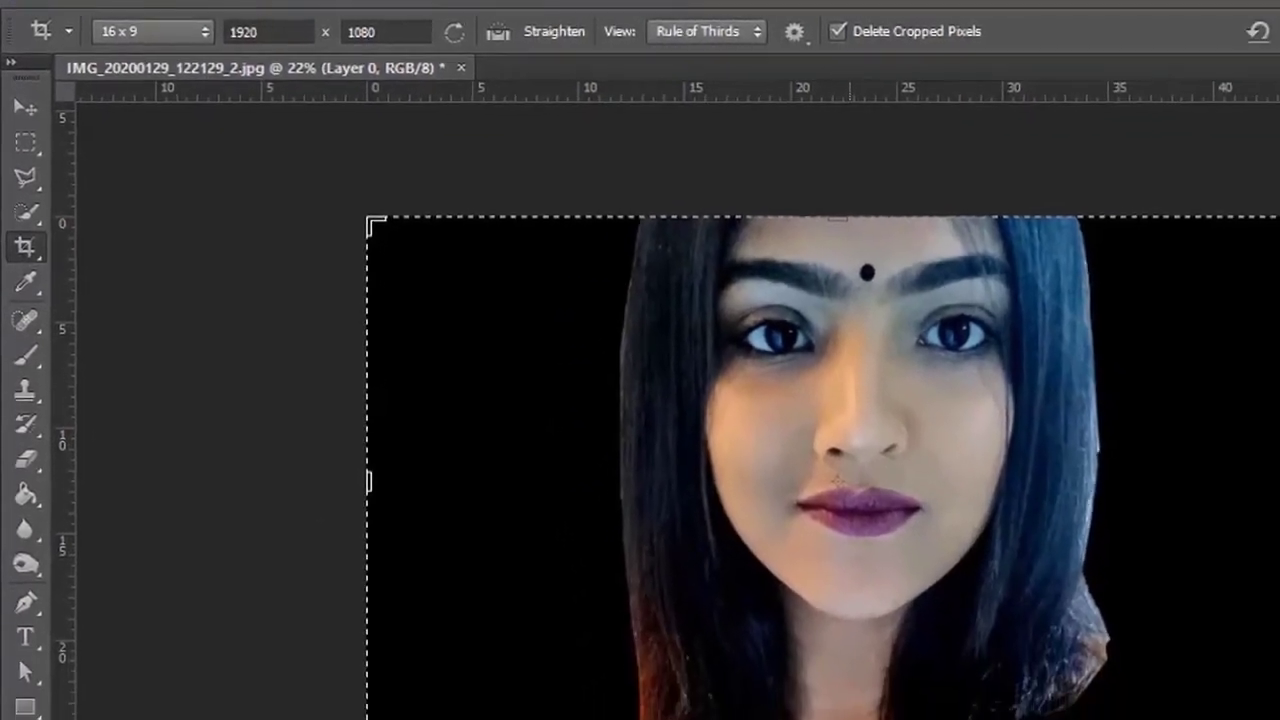
{"action": "left_click_drag", "start_coordinate": [965, 719], "coordinate": [966, 719]}
{"action": "left_click_drag", "start_coordinate": [639, 562], "coordinate": [607, 532]}
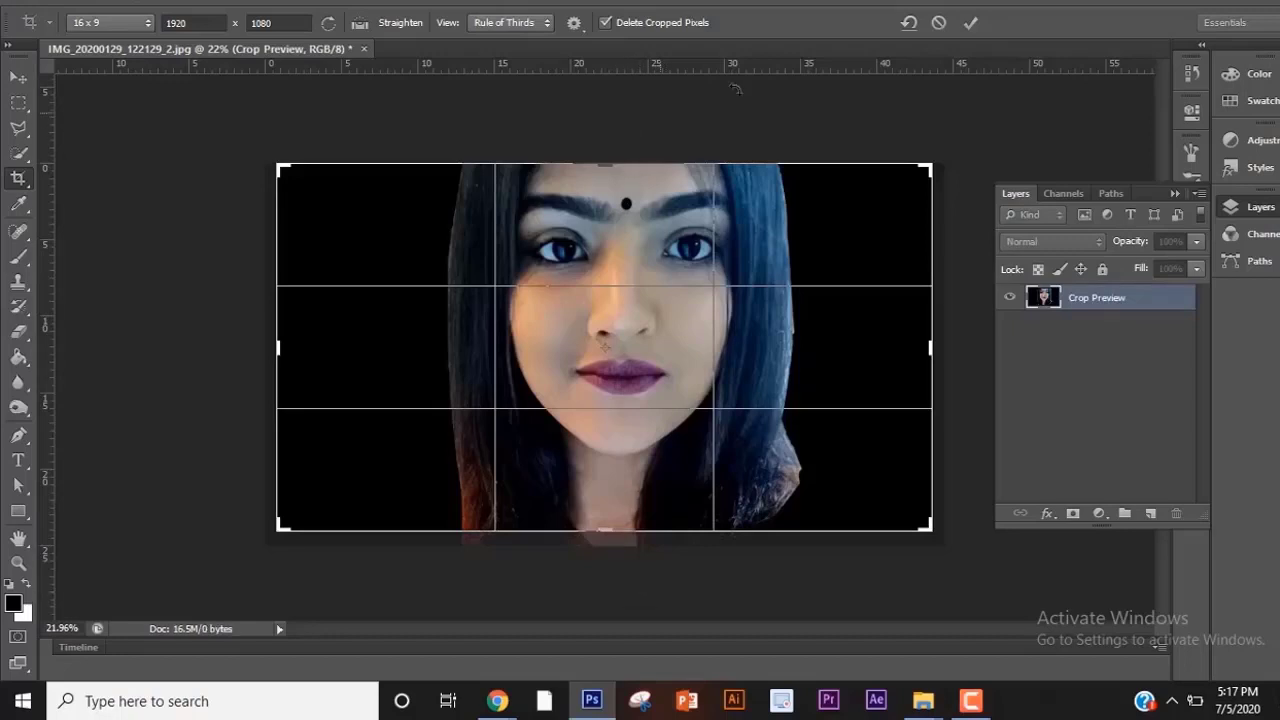
{"action": "left_click", "coordinate": [969, 28]}
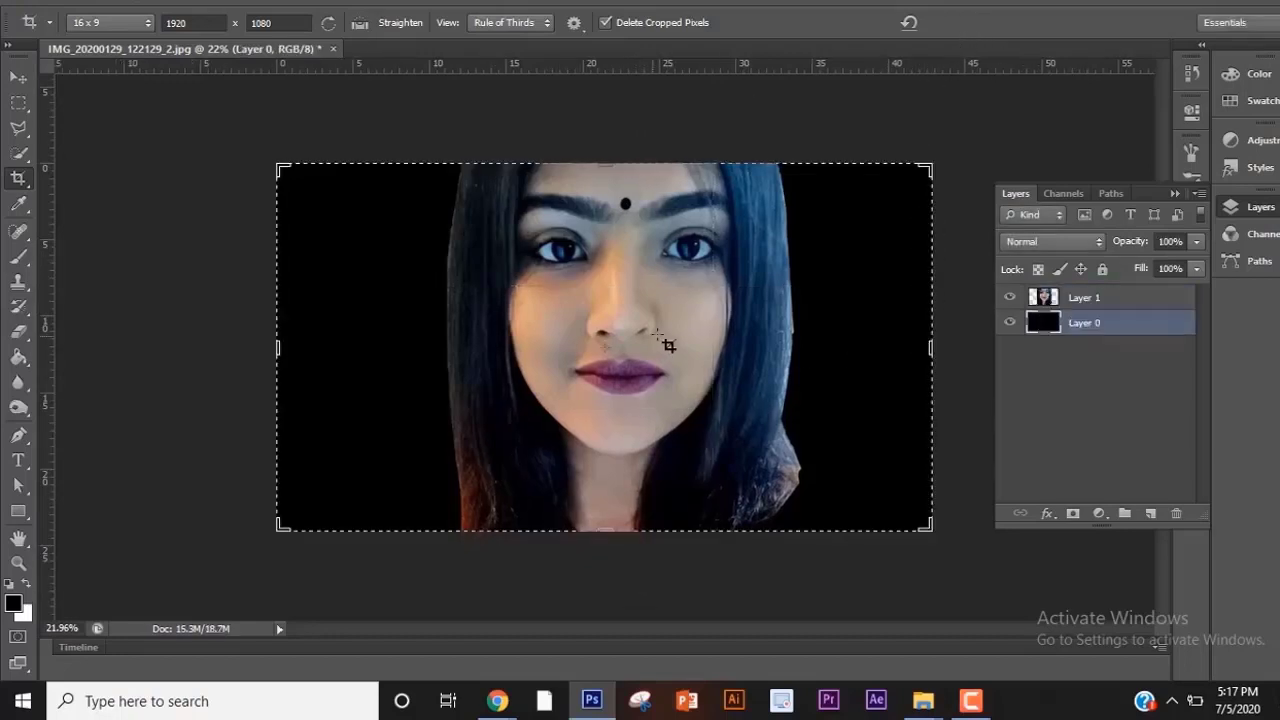
{"action": "left_click", "coordinate": [19, 78]}
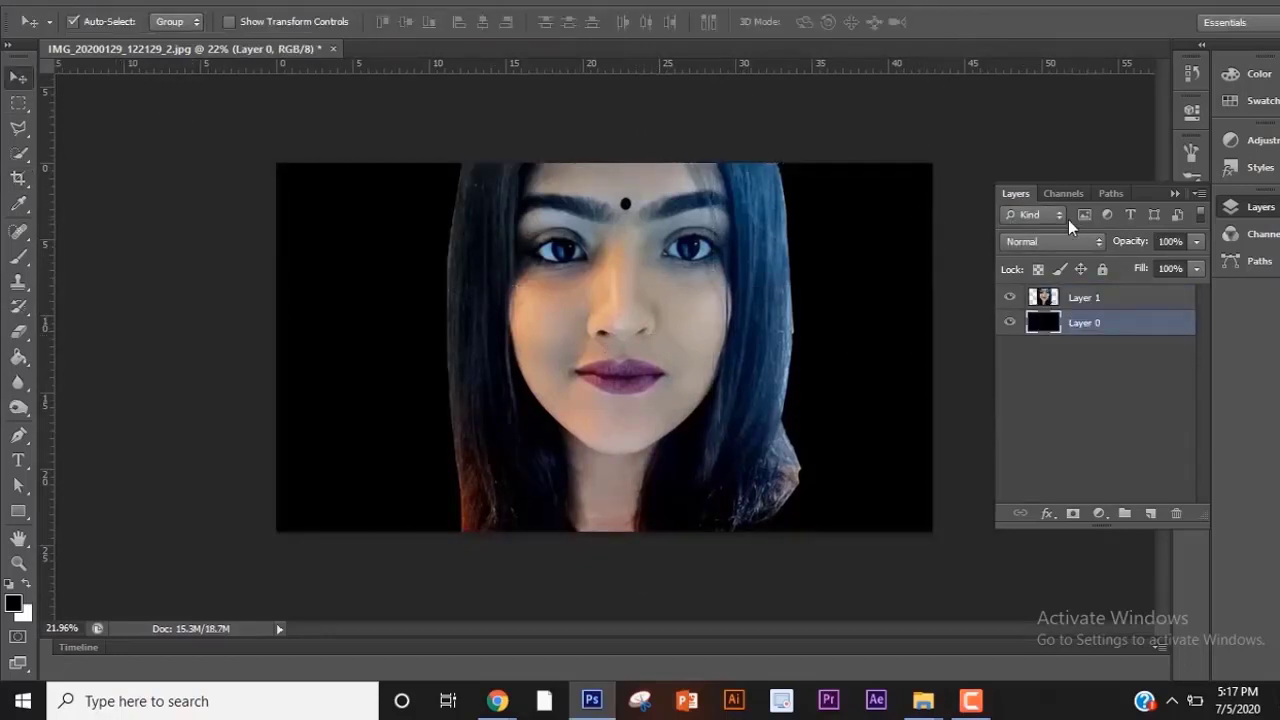
Check the head cutout on Layer 1 by hiding and showing that layer against the black background.
{"action": "left_click", "coordinate": [1033, 300]}
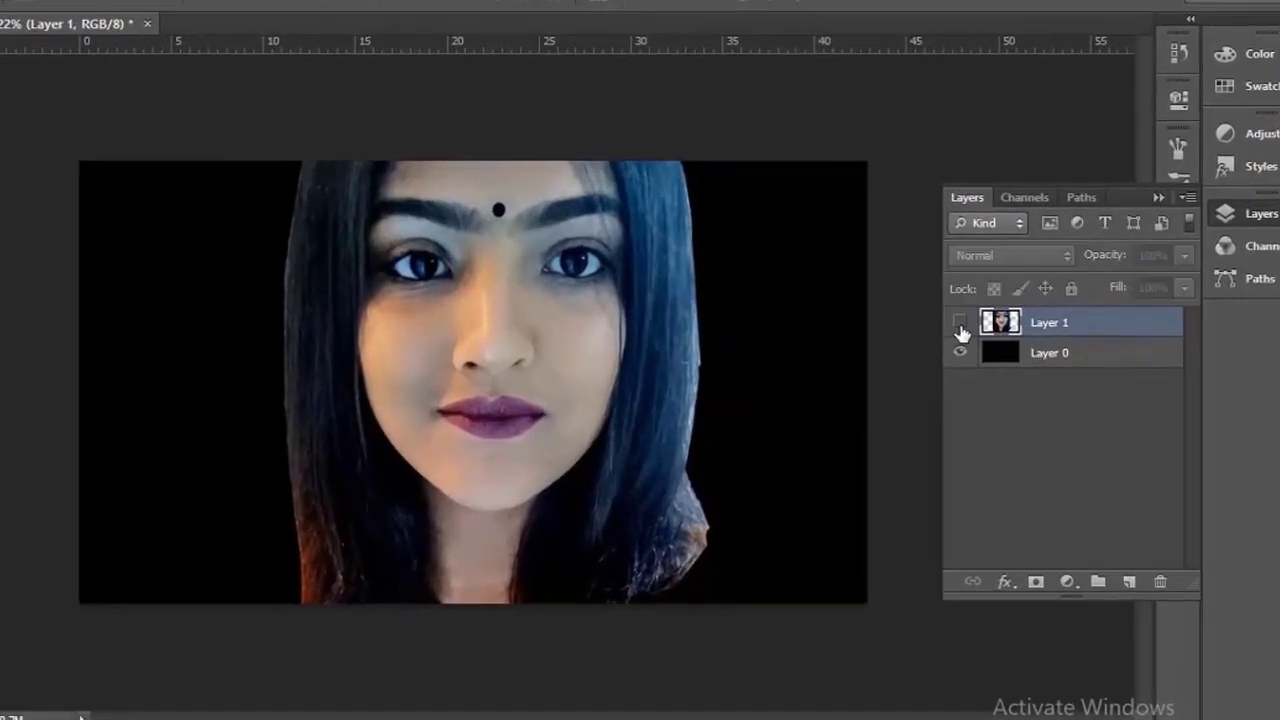
{"action": "left_click", "coordinate": [979, 312]}
{"action": "left_click", "coordinate": [979, 312]}
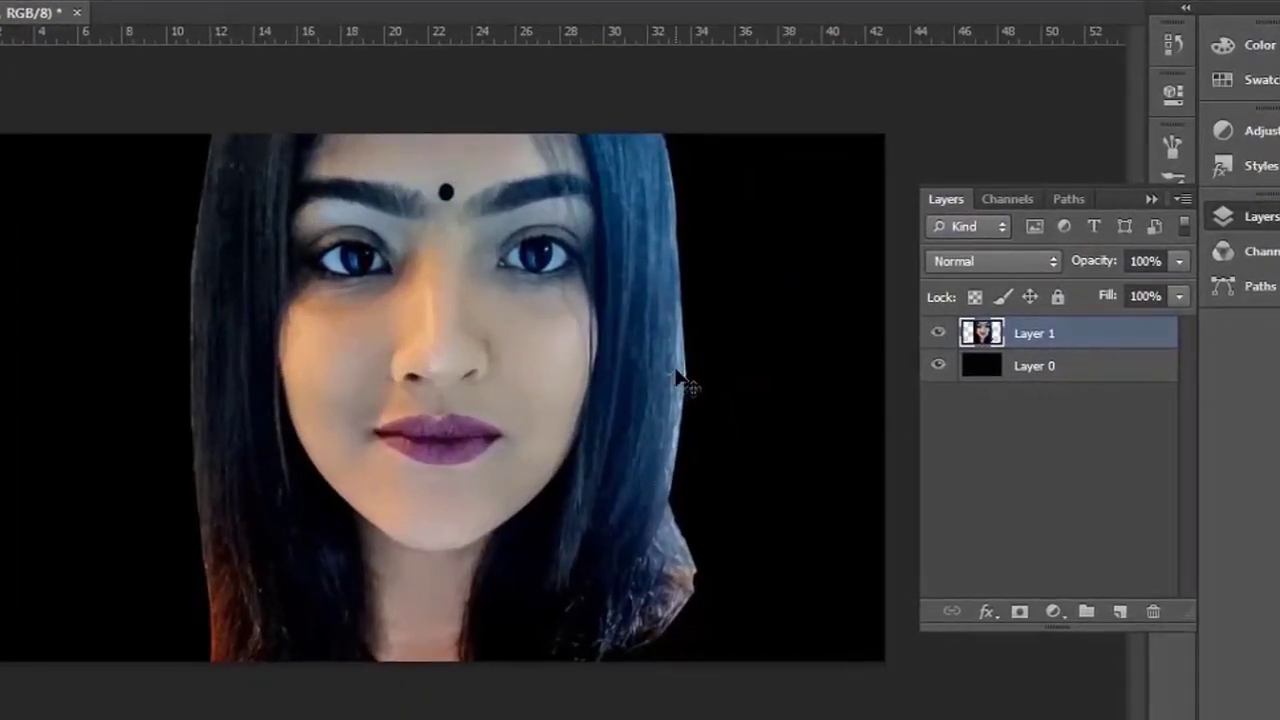
{"action": "scroll", "coordinate": [414, 571], "scroll_direction": "down", "scroll_amount": 3}
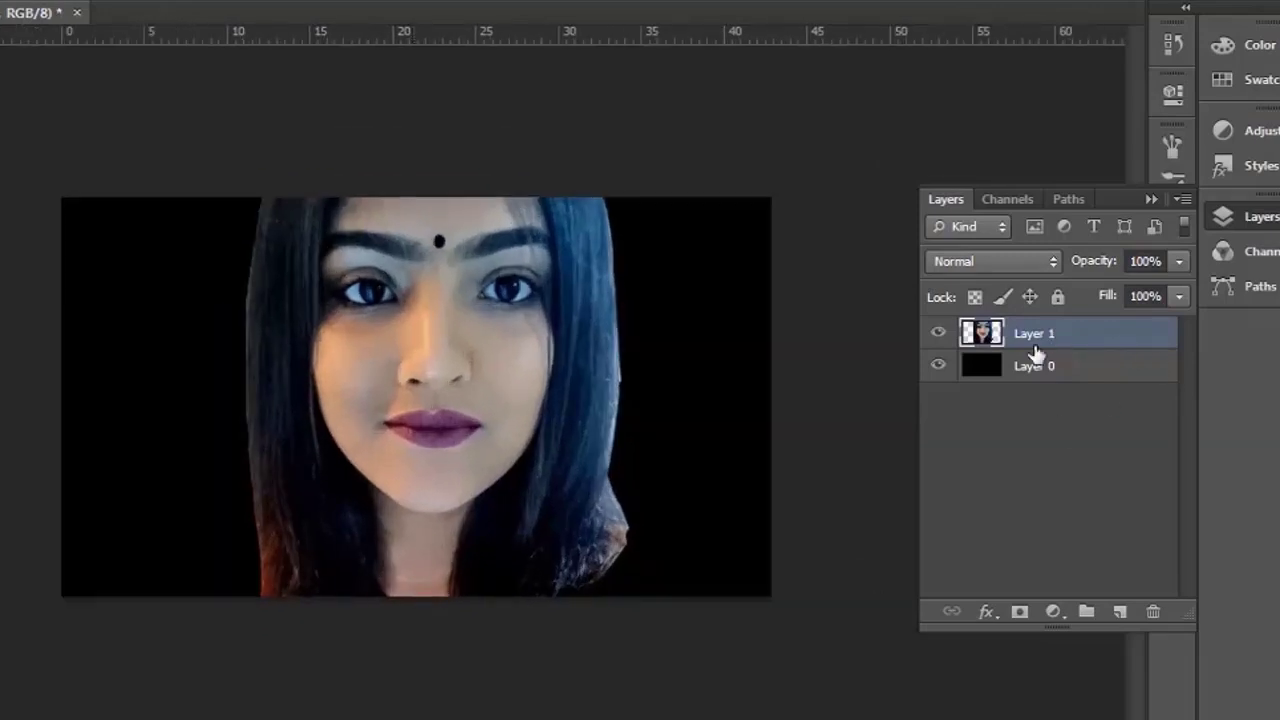
Duplicate Layer 1 and keep the copy hidden beneath the black Layer 0.
{"action": "key", "text": "ctrl+j"}
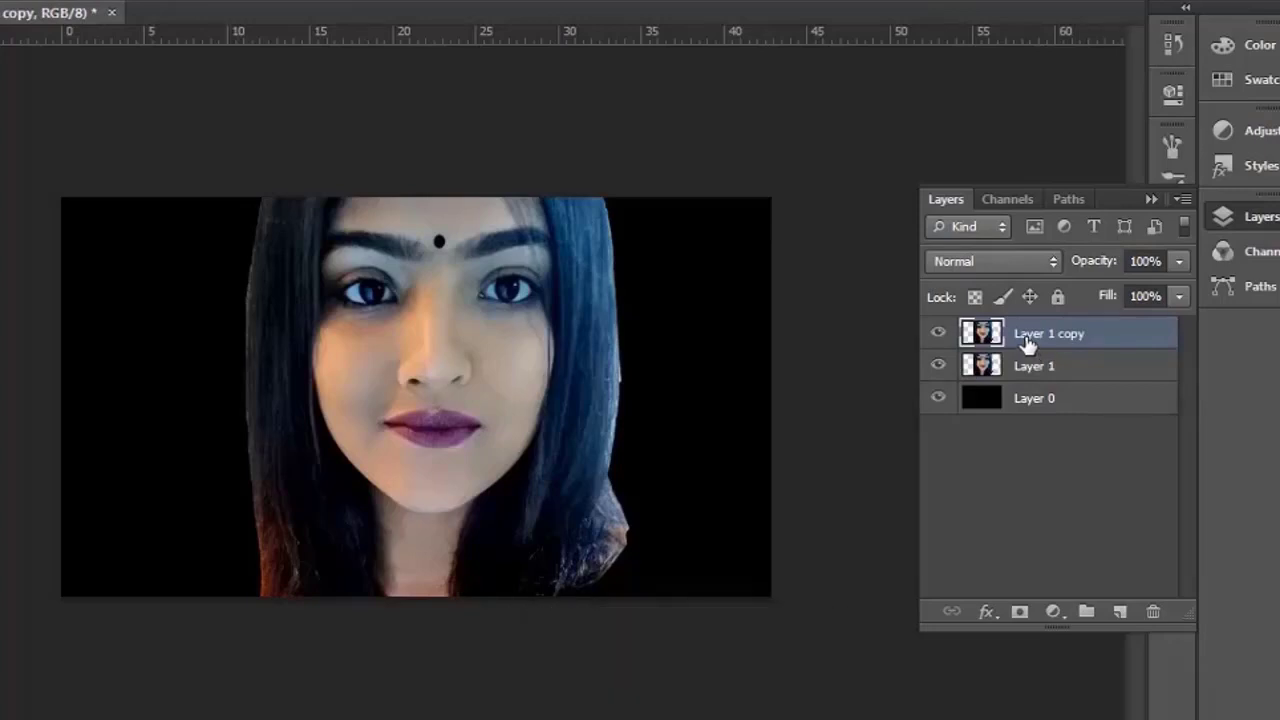
{"action": "left_click_drag", "start_coordinate": [1027, 342], "coordinate": [1018, 440]}
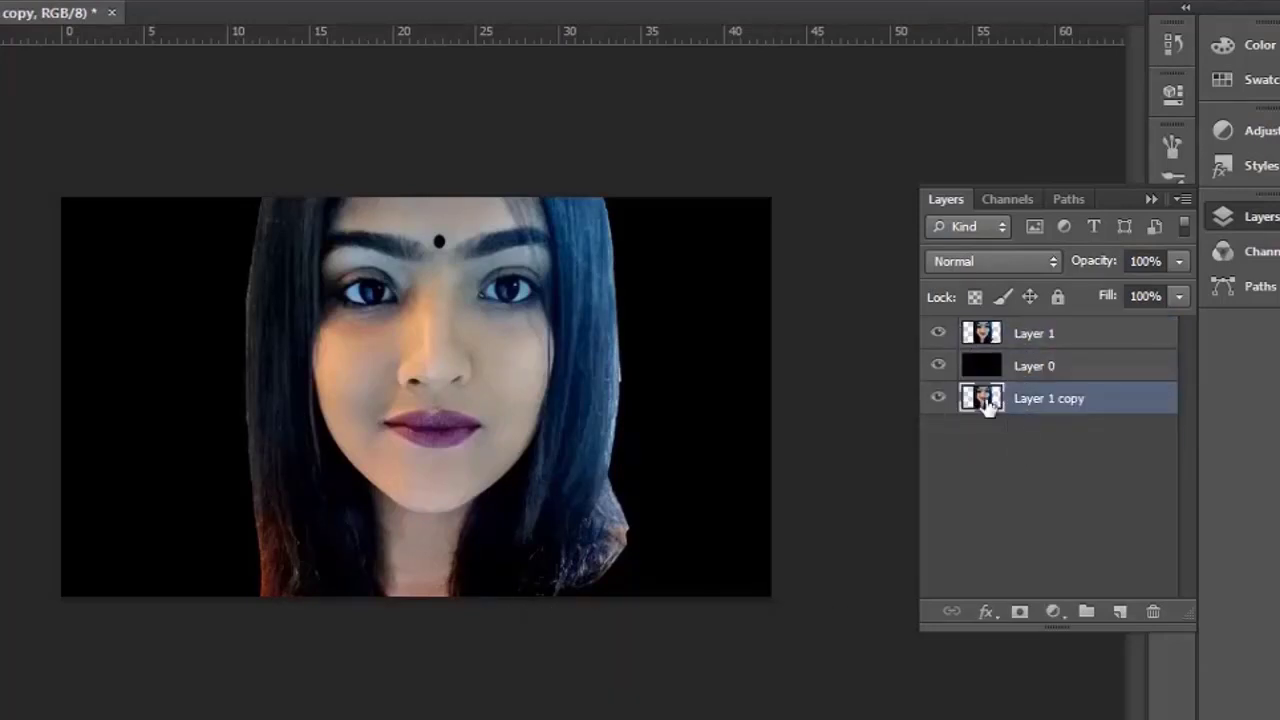
{"action": "left_click", "coordinate": [937, 400]}
Cut a full-height vertical strip of the image-left hair from Layer 1 onto its own layer and hide it.
{"action": "left_click", "coordinate": [1022, 333]}
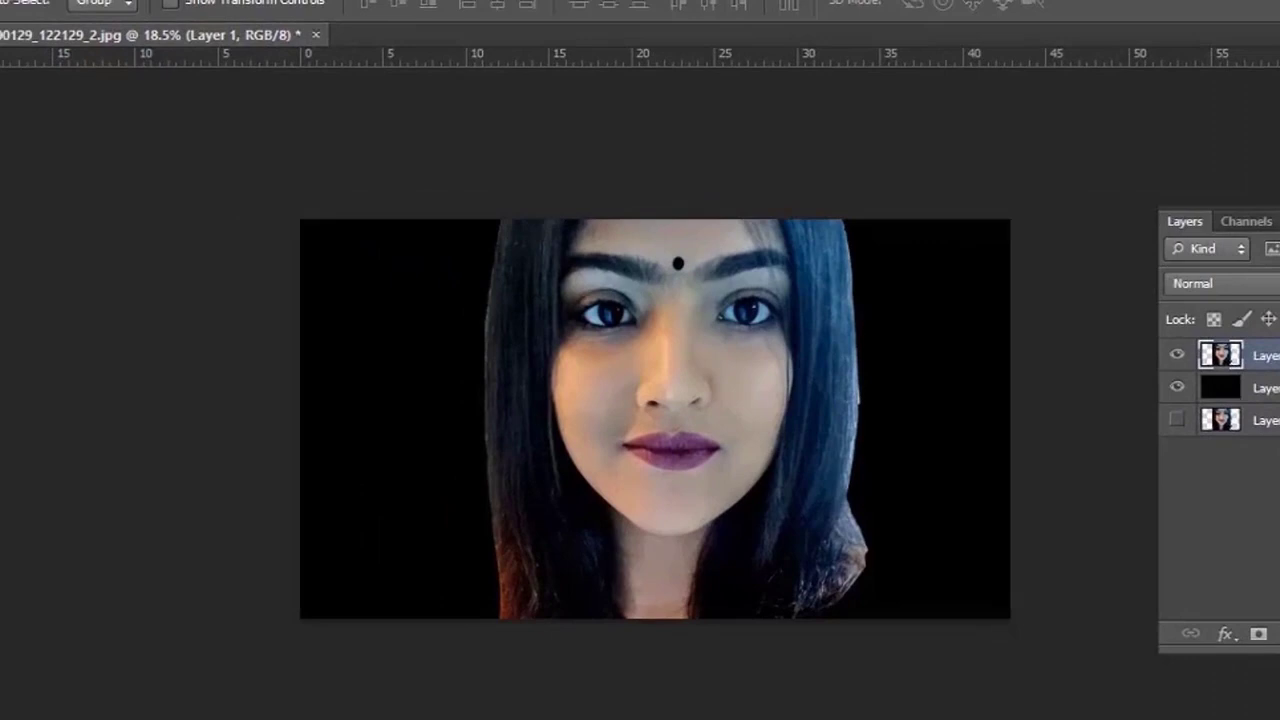
{"action": "key", "text": "m"}
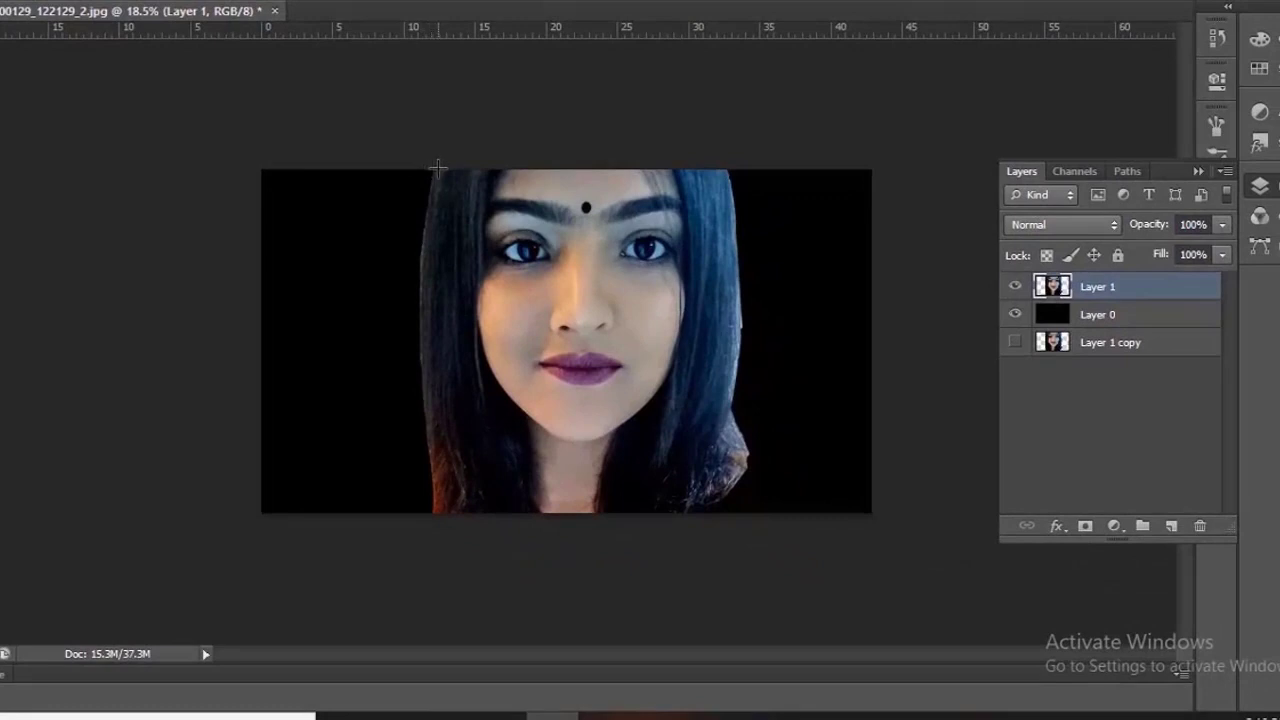
{"action": "left_click_drag", "start_coordinate": [432, 167], "coordinate": [484, 539]}
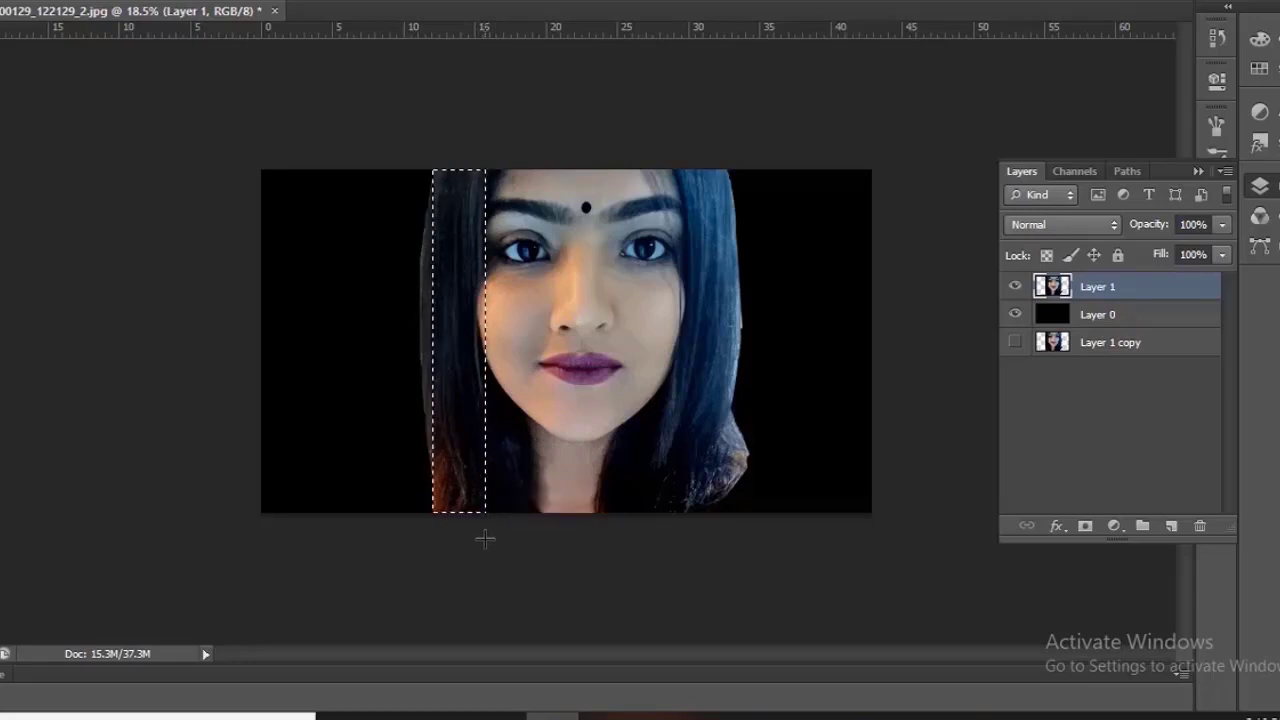
{"action": "right_click", "coordinate": [463, 325]}
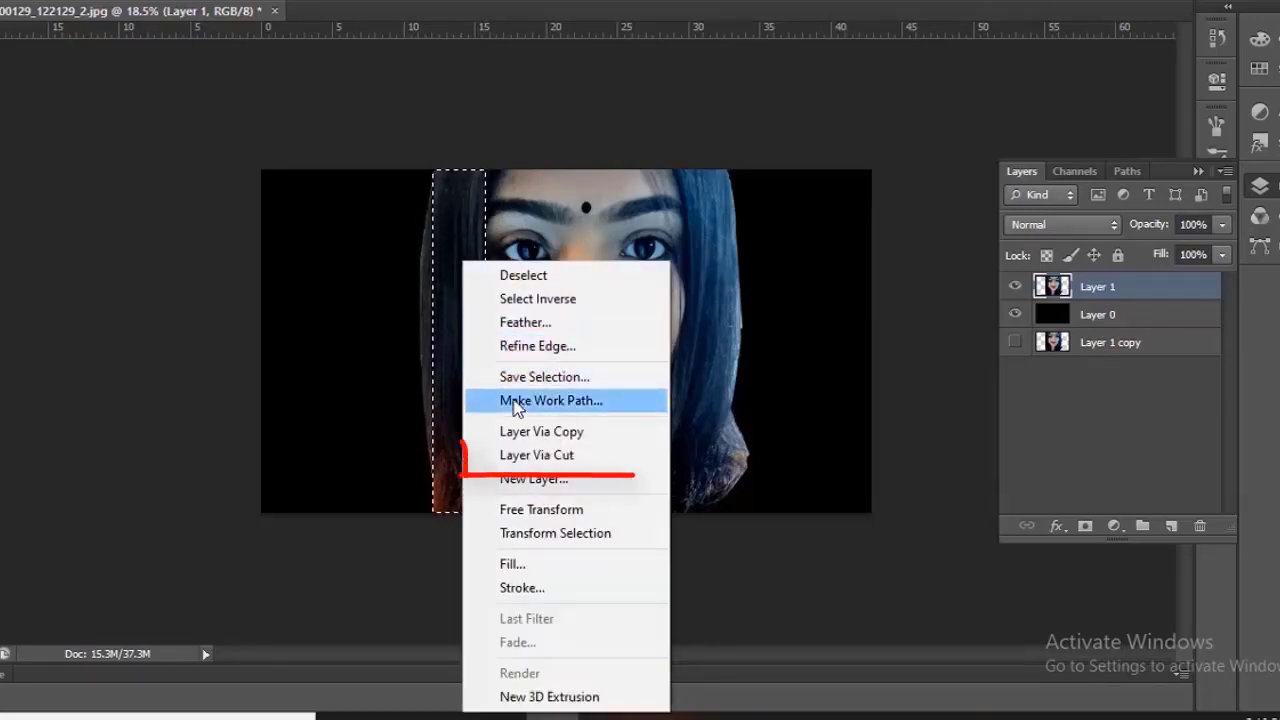
{"action": "left_click", "coordinate": [543, 456]}
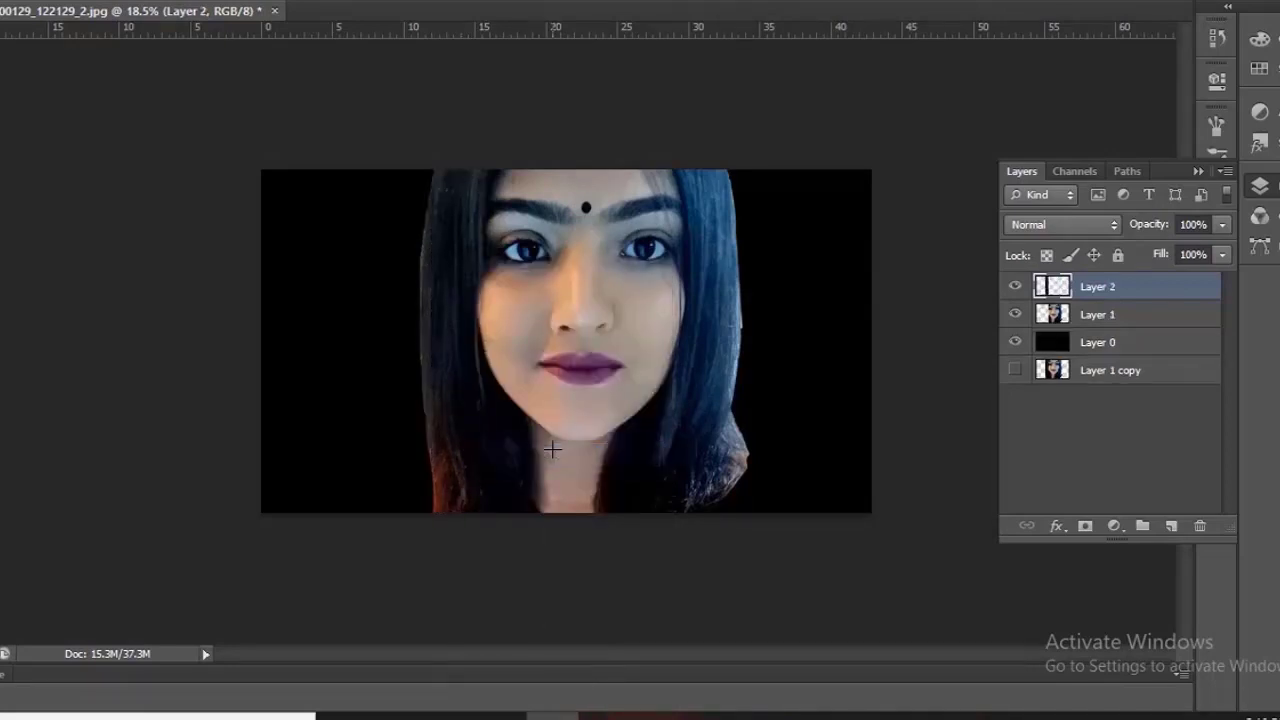
{"action": "left_click", "coordinate": [1017, 288]}
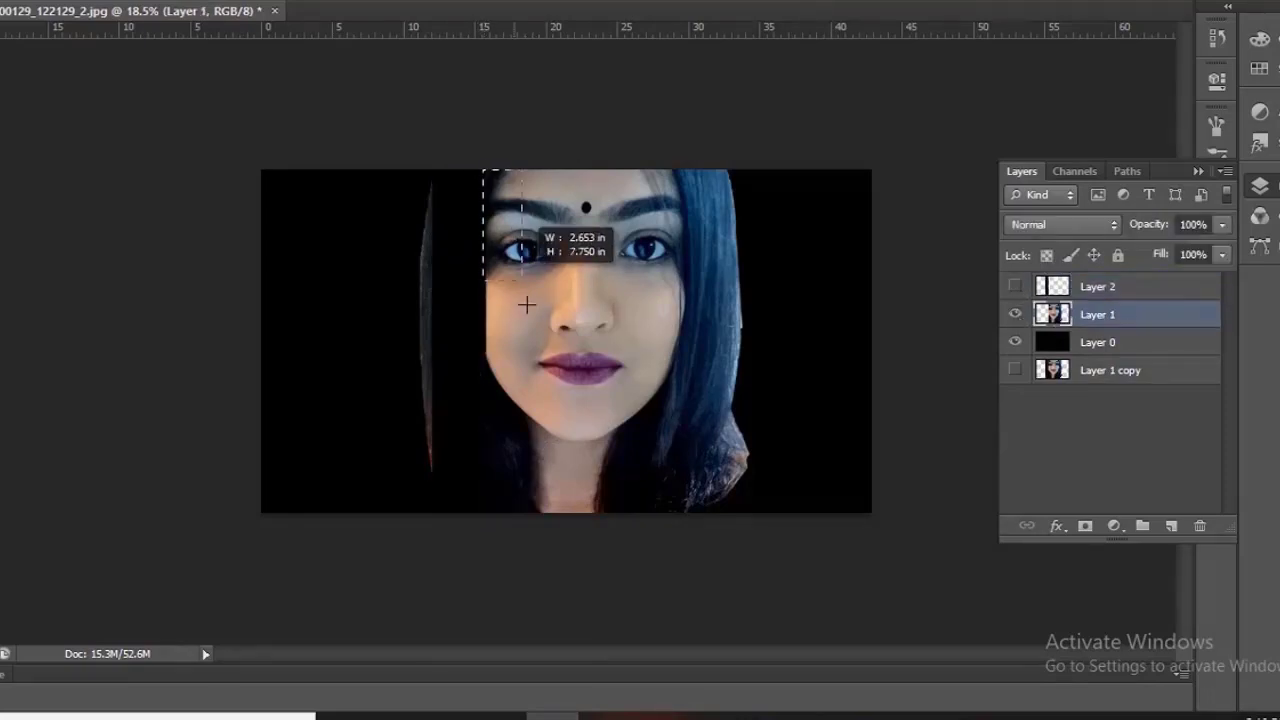
Cut the adjoining full-height strip covering the image-left eye and cheek from Layer 1 onto its own layer and hide it.
{"action": "left_click_drag", "start_coordinate": [526, 304], "coordinate": [549, 533]}
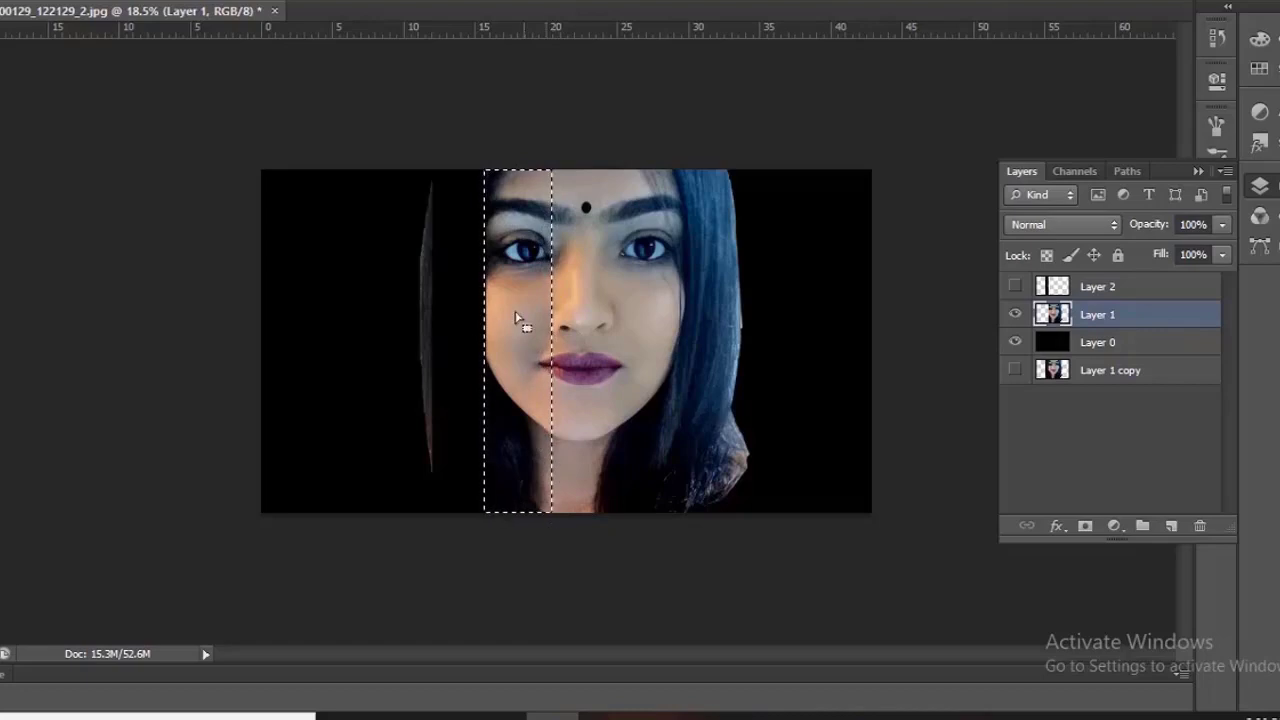
{"action": "right_click", "coordinate": [509, 293]}
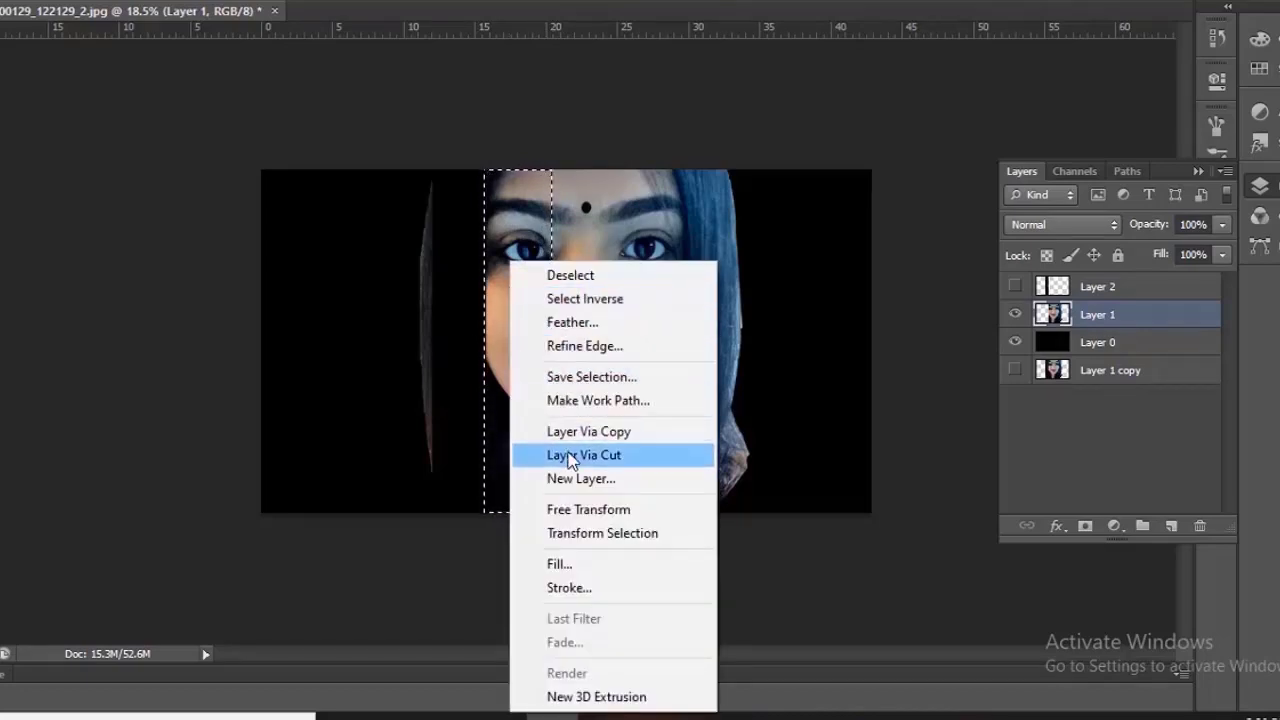
{"action": "left_click", "coordinate": [575, 455]}
{"action": "left_click", "coordinate": [1015, 316]}
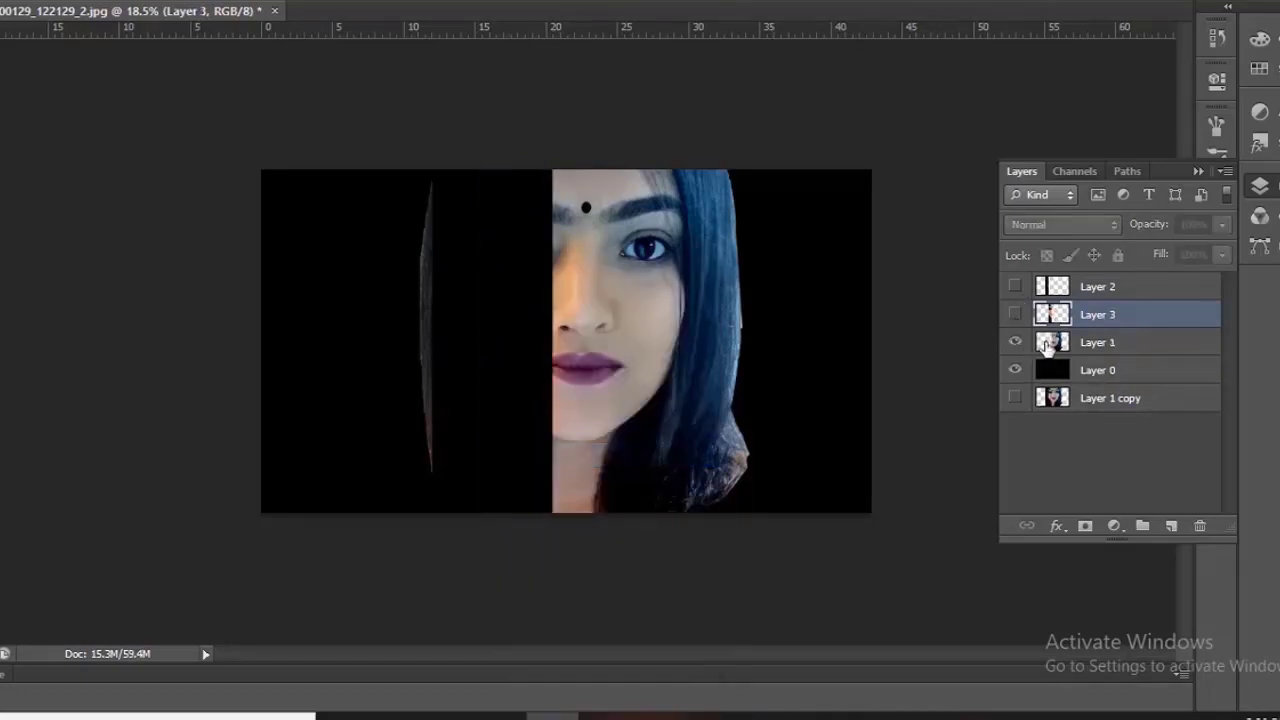
Cut the full-height strip covering the nose, bindi and lips from Layer 1 onto its own layer and hide it.
{"action": "left_click", "coordinate": [1034, 345]}
{"action": "left_click_drag", "start_coordinate": [551, 515], "coordinate": [614, 160]}
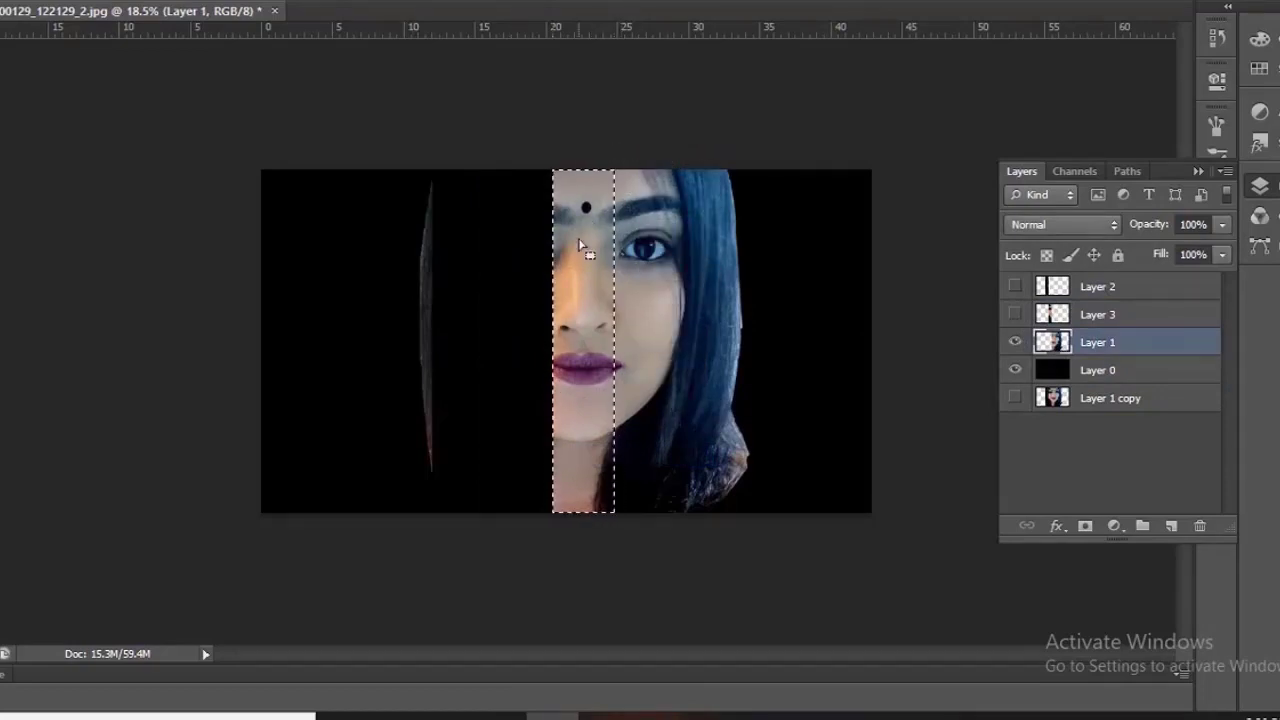
{"action": "right_click", "coordinate": [579, 243]}
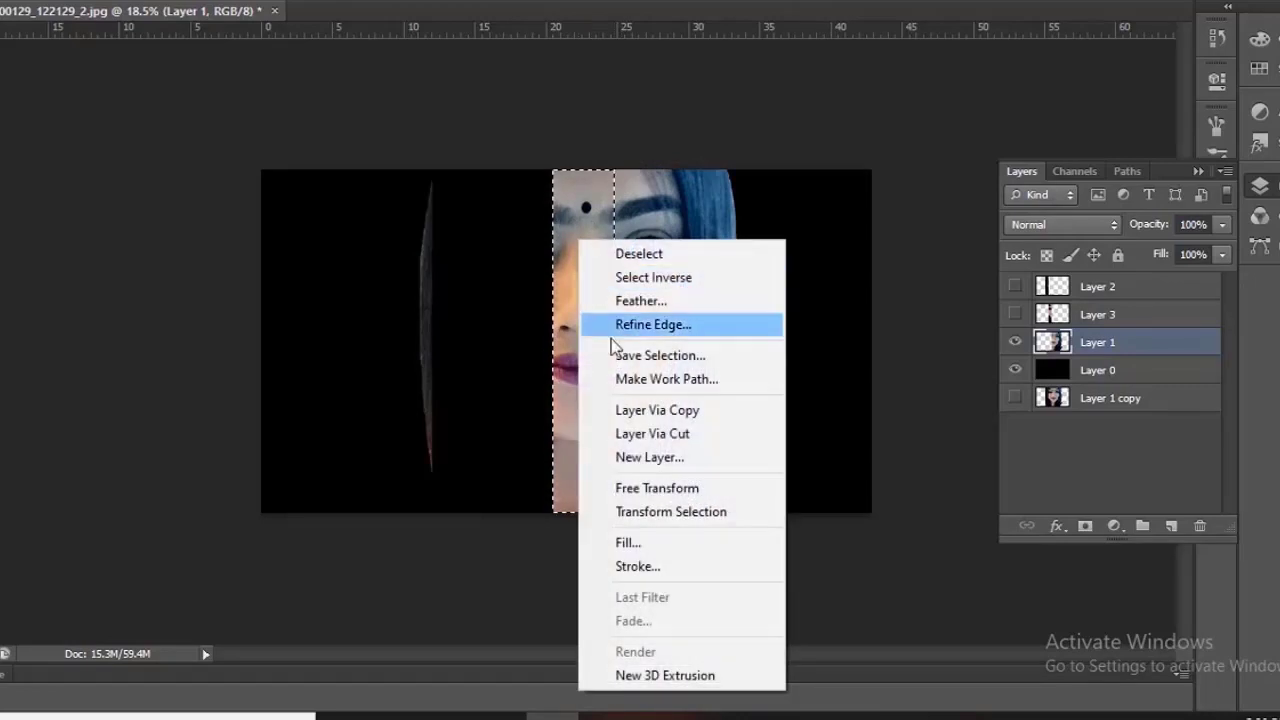
{"action": "left_click", "coordinate": [637, 434]}
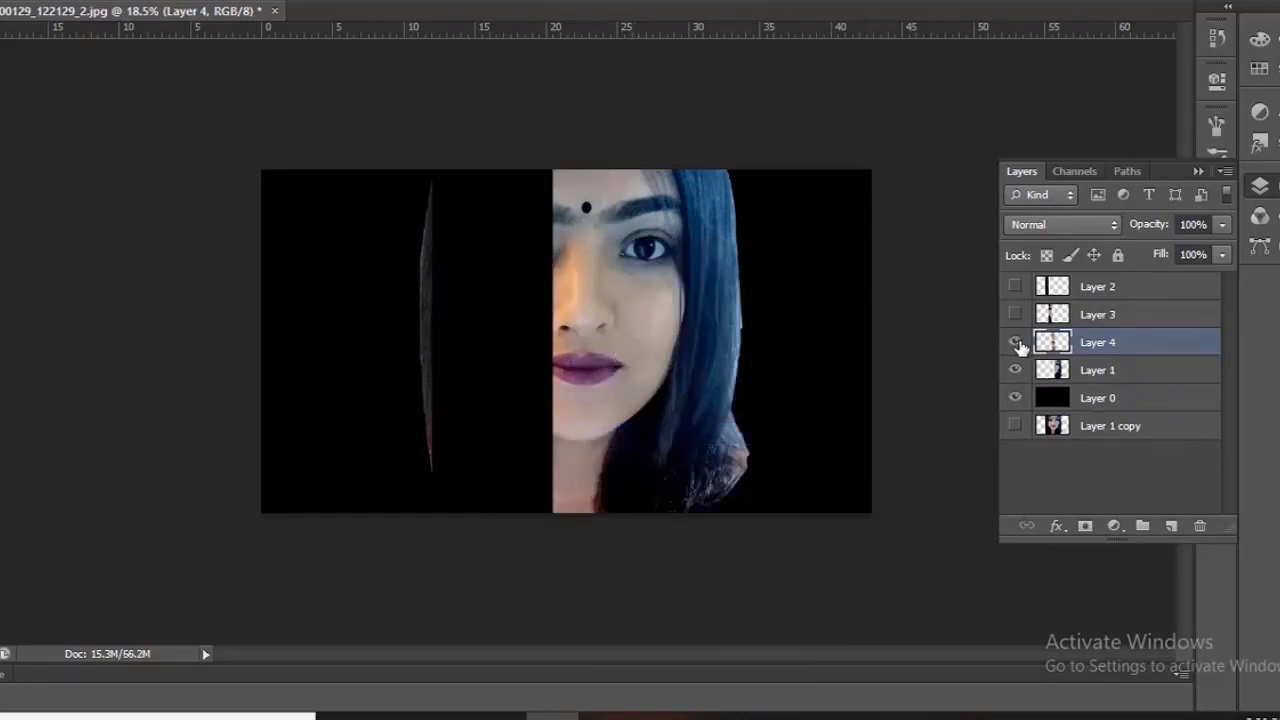
{"action": "left_click", "coordinate": [1016, 342]}
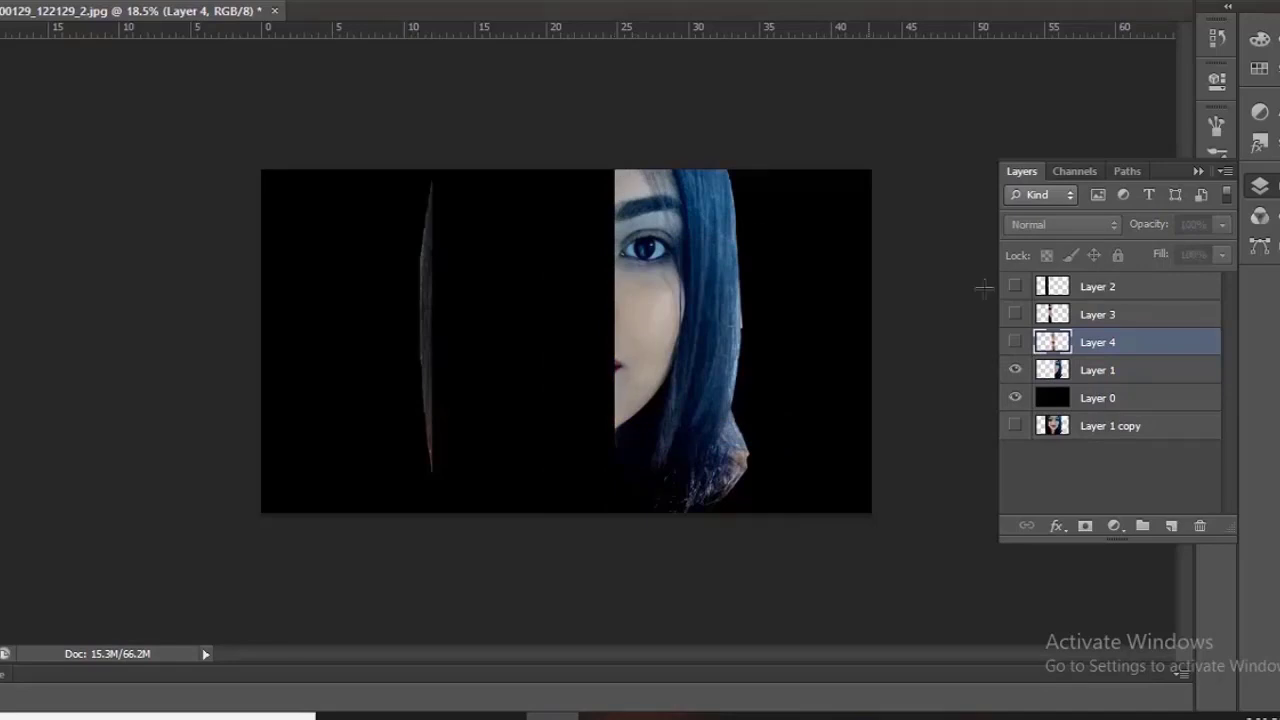
Cut the full-height strip covering the image-right eye and cheek from Layer 1 onto its own layer and hide it.
{"action": "left_click", "coordinate": [1083, 378]}
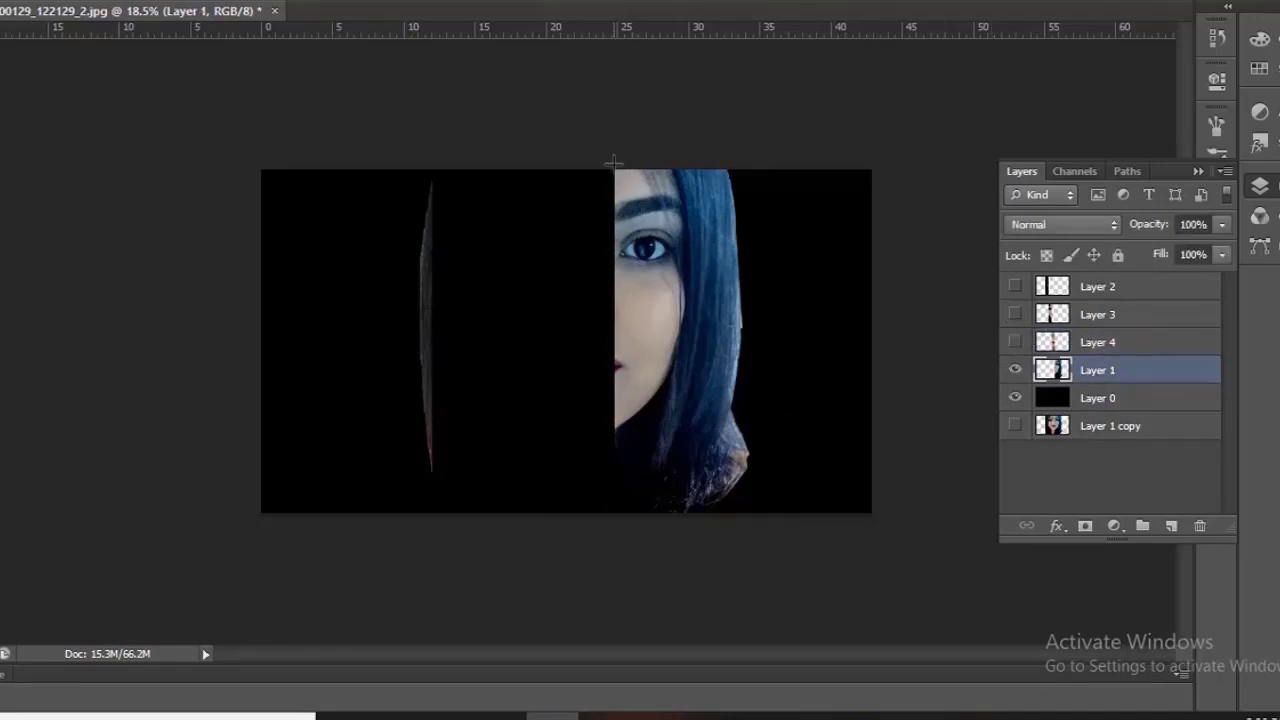
{"action": "left_click_drag", "start_coordinate": [614, 169], "coordinate": [674, 540]}
{"action": "right_click", "coordinate": [640, 317]}
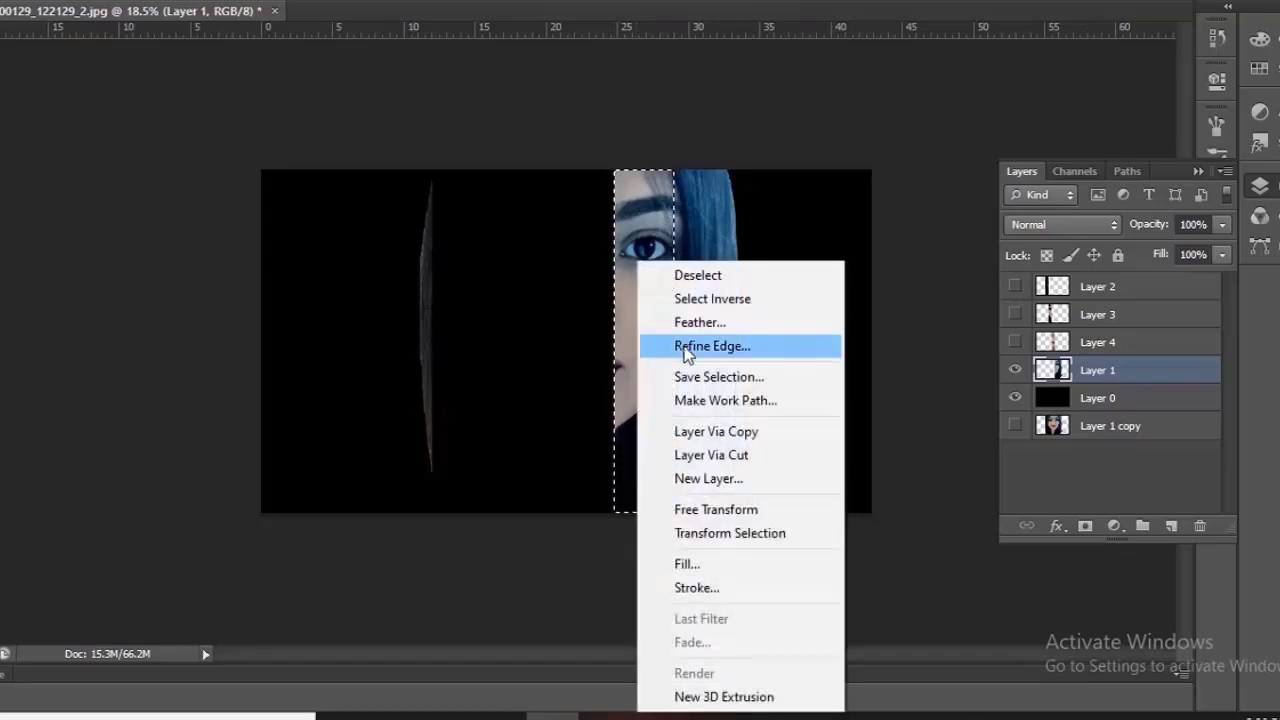
{"action": "left_click", "coordinate": [711, 455]}
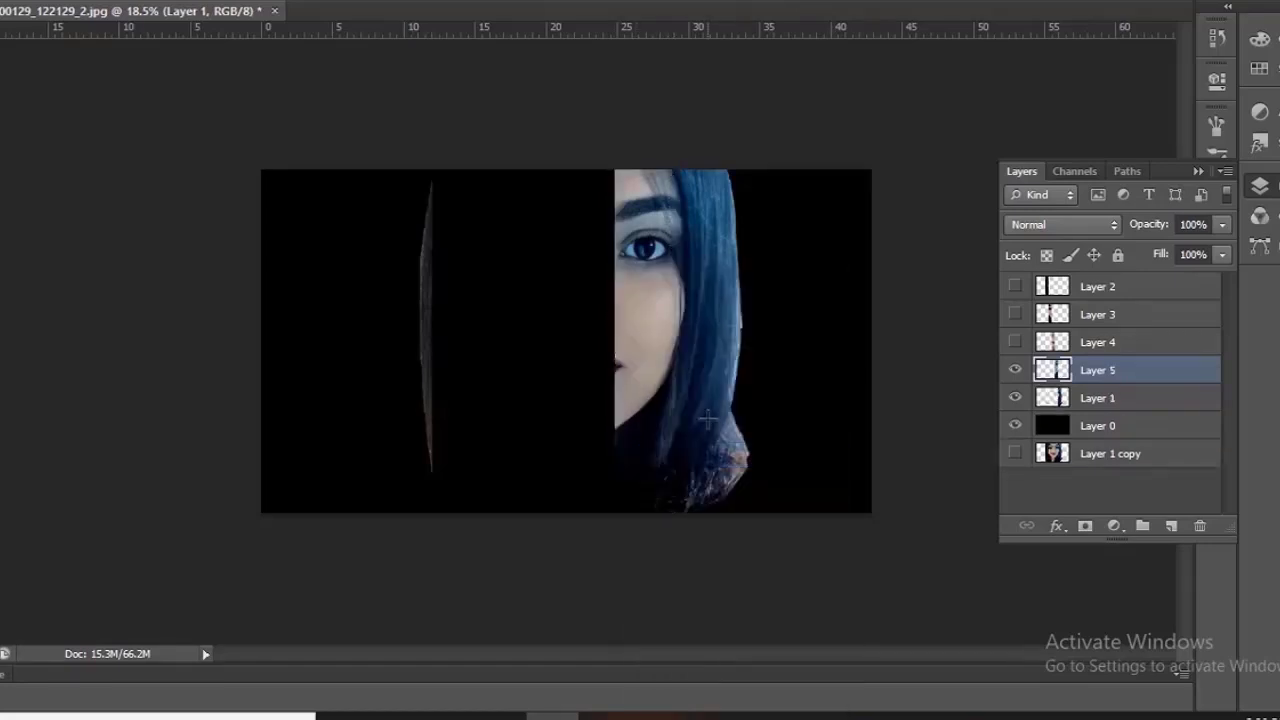
{"action": "left_click", "coordinate": [1015, 370]}
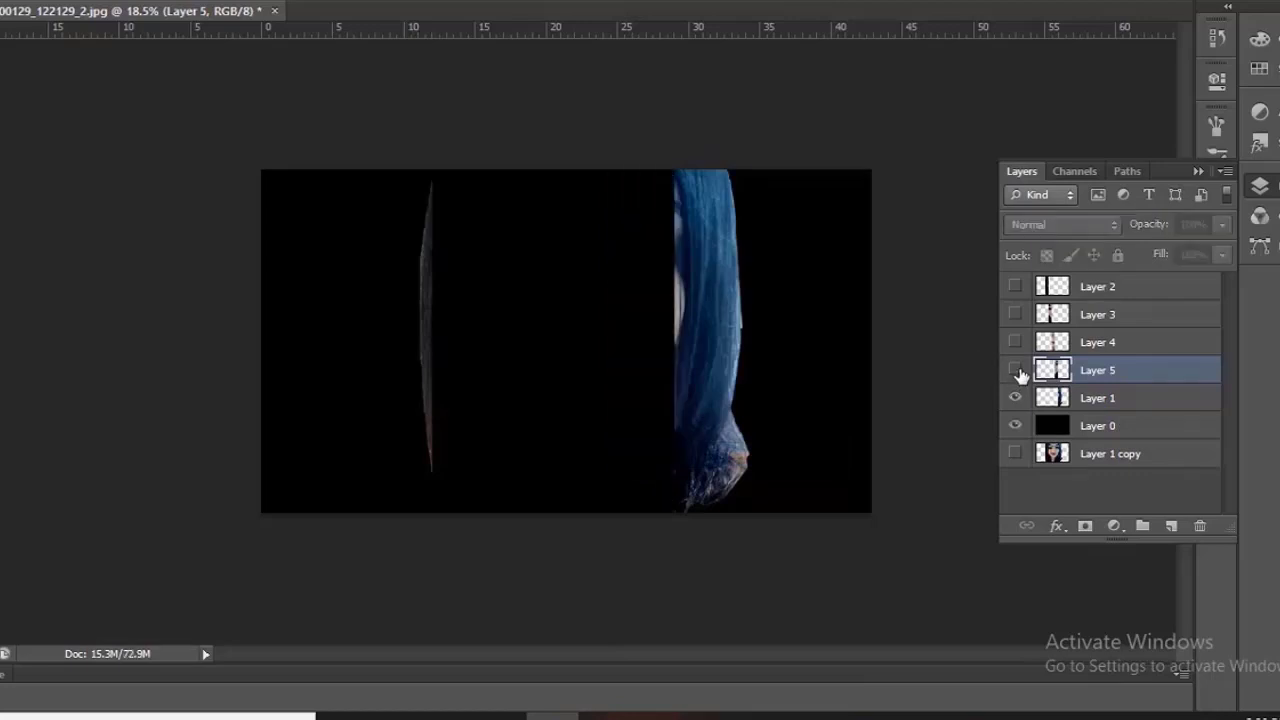
Cut the full-height strip of blue image-right hair from Layer 1 onto its own layer and hide it.
{"action": "left_click", "coordinate": [1080, 400]}
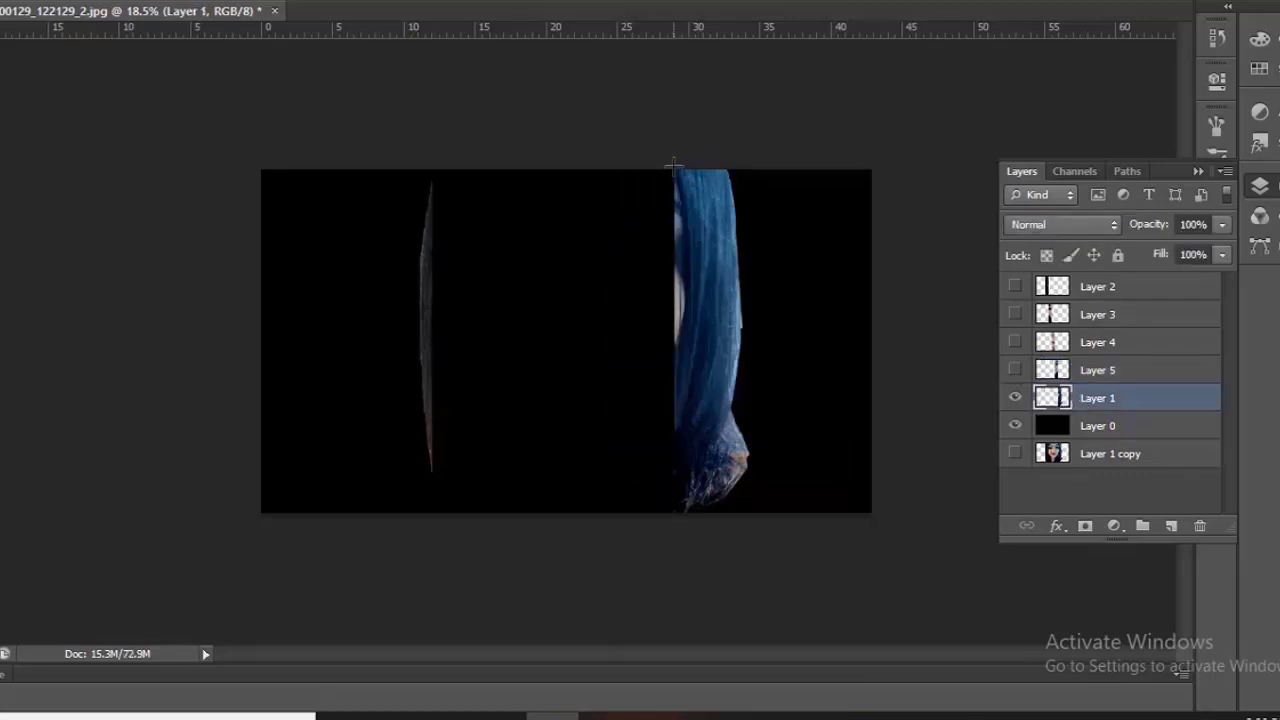
{"action": "left_click_drag", "start_coordinate": [673, 168], "coordinate": [731, 536]}
{"action": "right_click", "coordinate": [718, 342]}
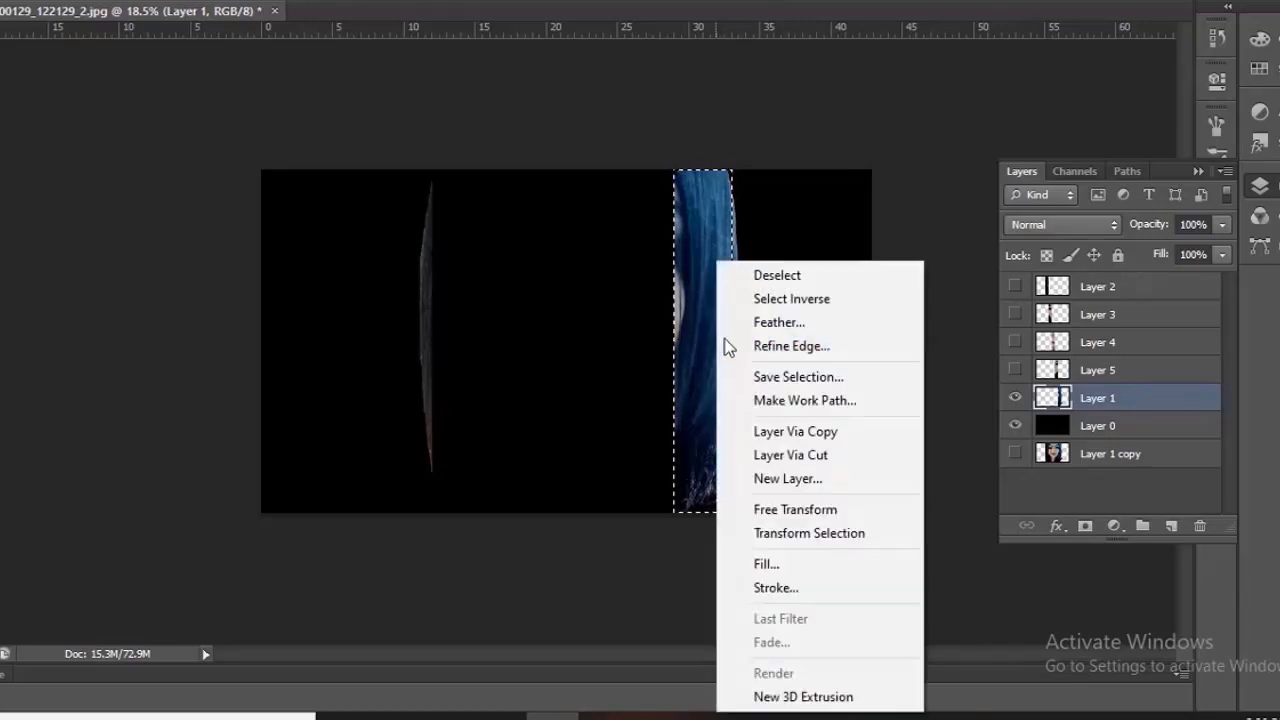
{"action": "left_click", "coordinate": [806, 455]}
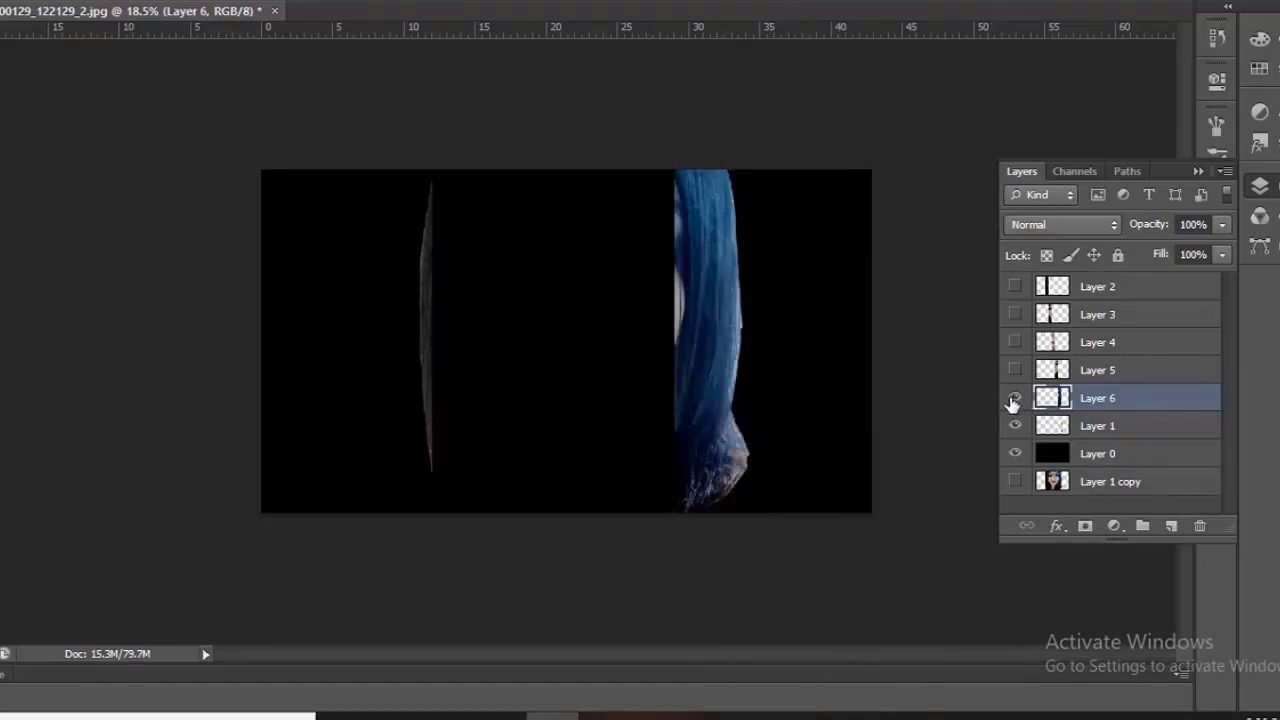
{"action": "left_click", "coordinate": [1014, 398]}
Check the leftover hair slivers on Layer 1 and delete that layer.
{"action": "left_click", "coordinate": [1015, 427]}
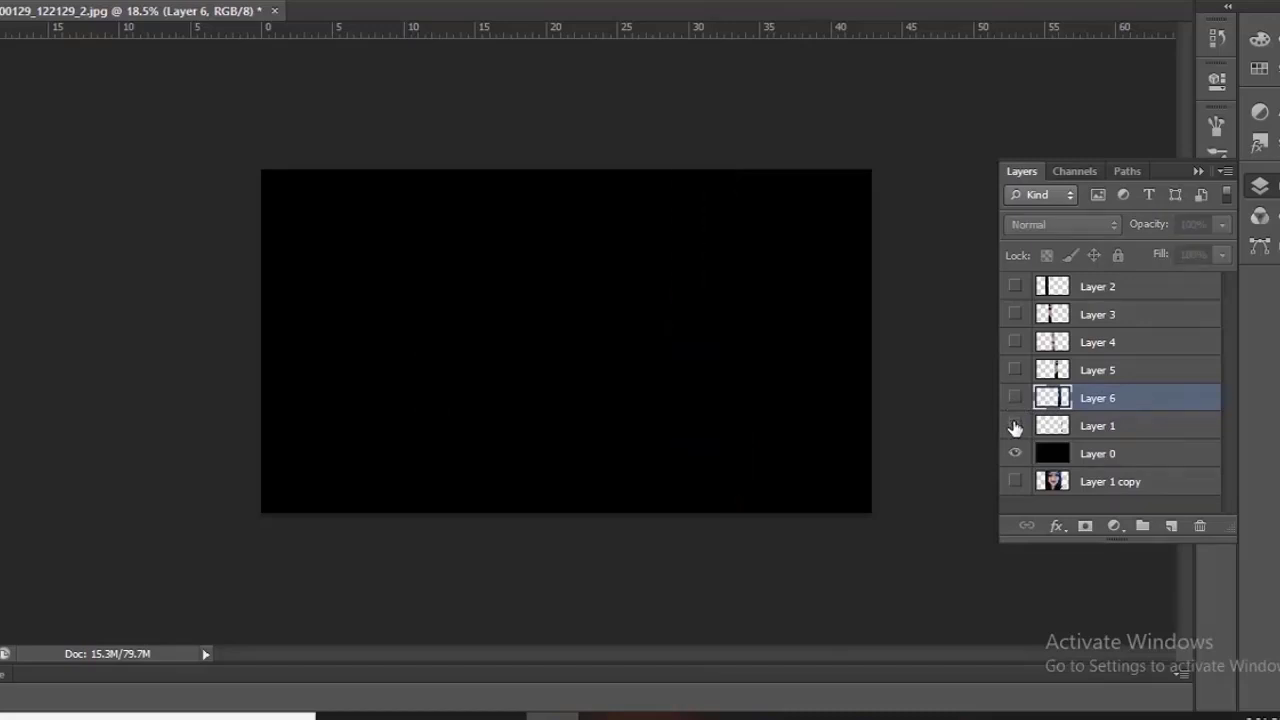
{"action": "left_click", "coordinate": [1015, 427]}
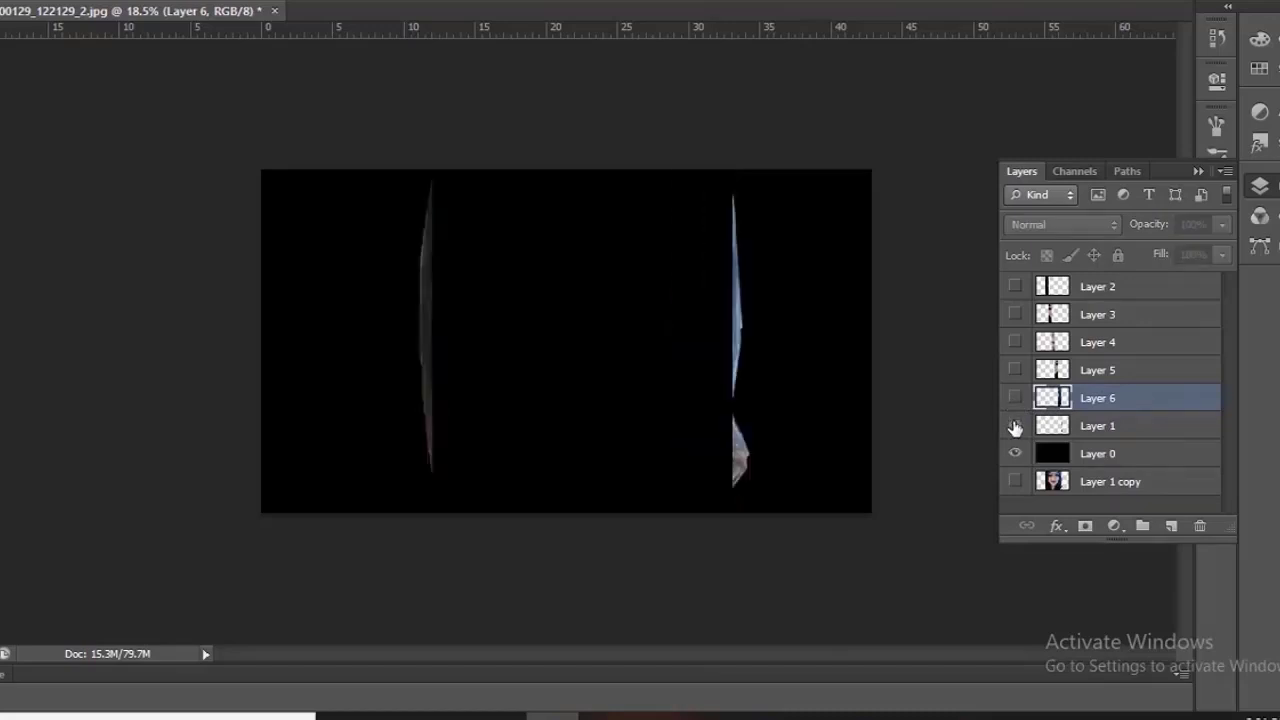
{"action": "left_click", "coordinate": [1069, 430]}
{"action": "key", "text": "Delete"}
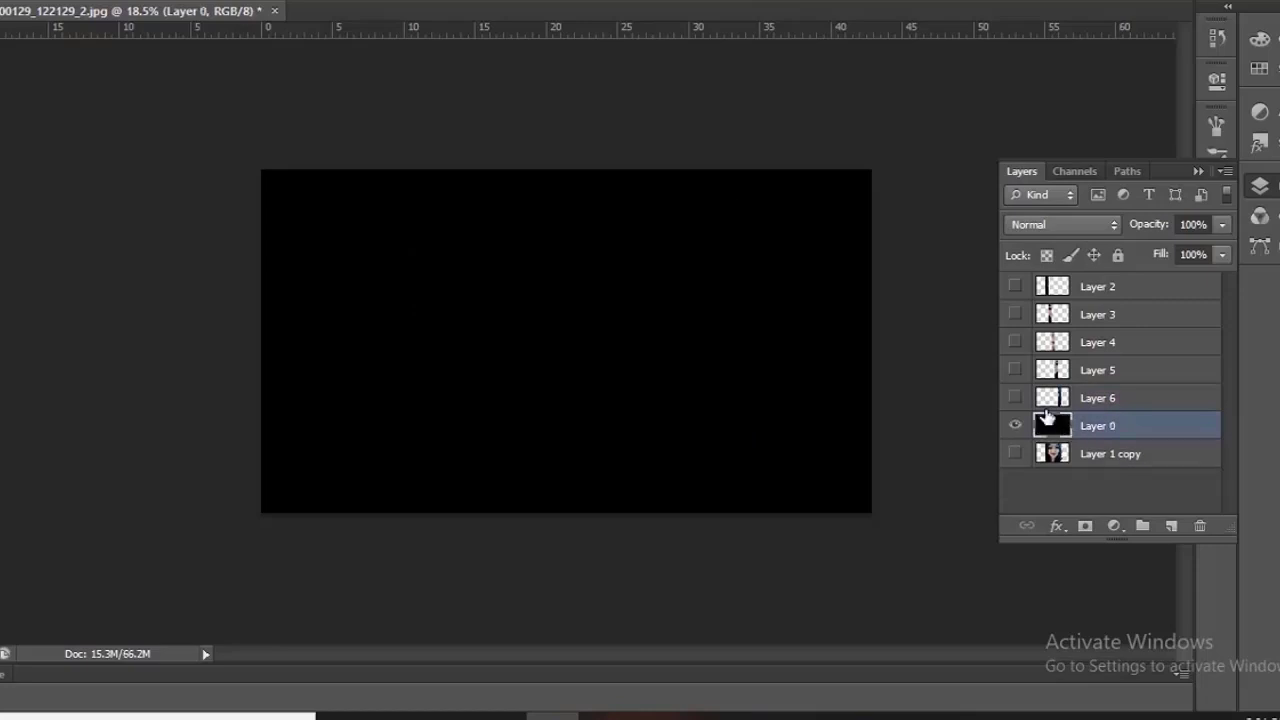
Show all five strip layers again and select the image-left hair strip, Layer 2, with the Move tool.
{"action": "left_click", "coordinate": [1014, 398]}
{"action": "left_click", "coordinate": [1016, 370]}
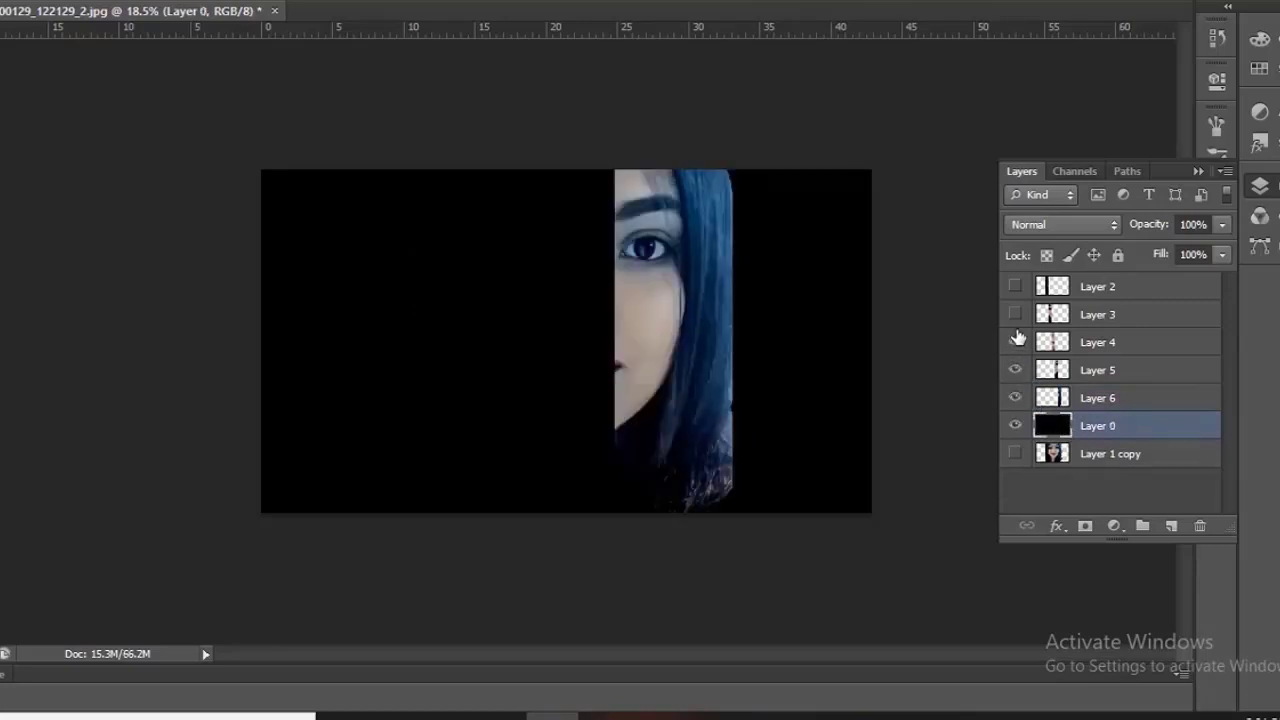
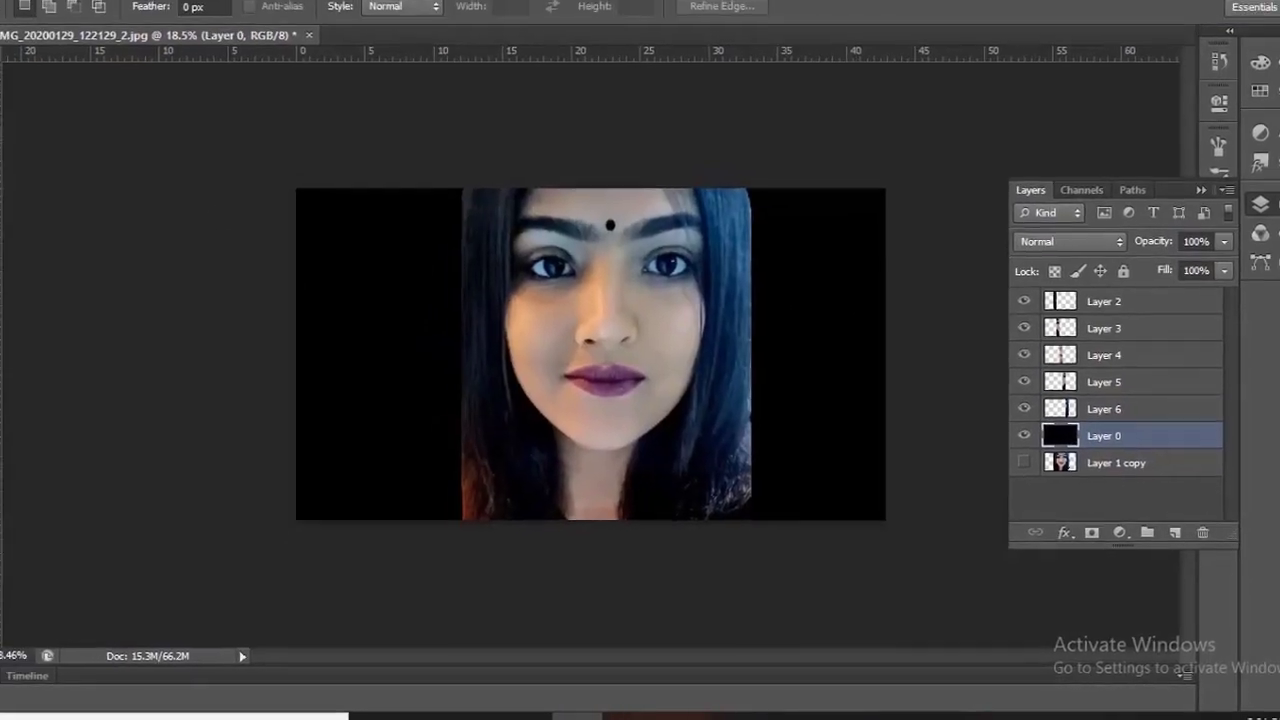
{"action": "left_click", "coordinate": [527, 374]}
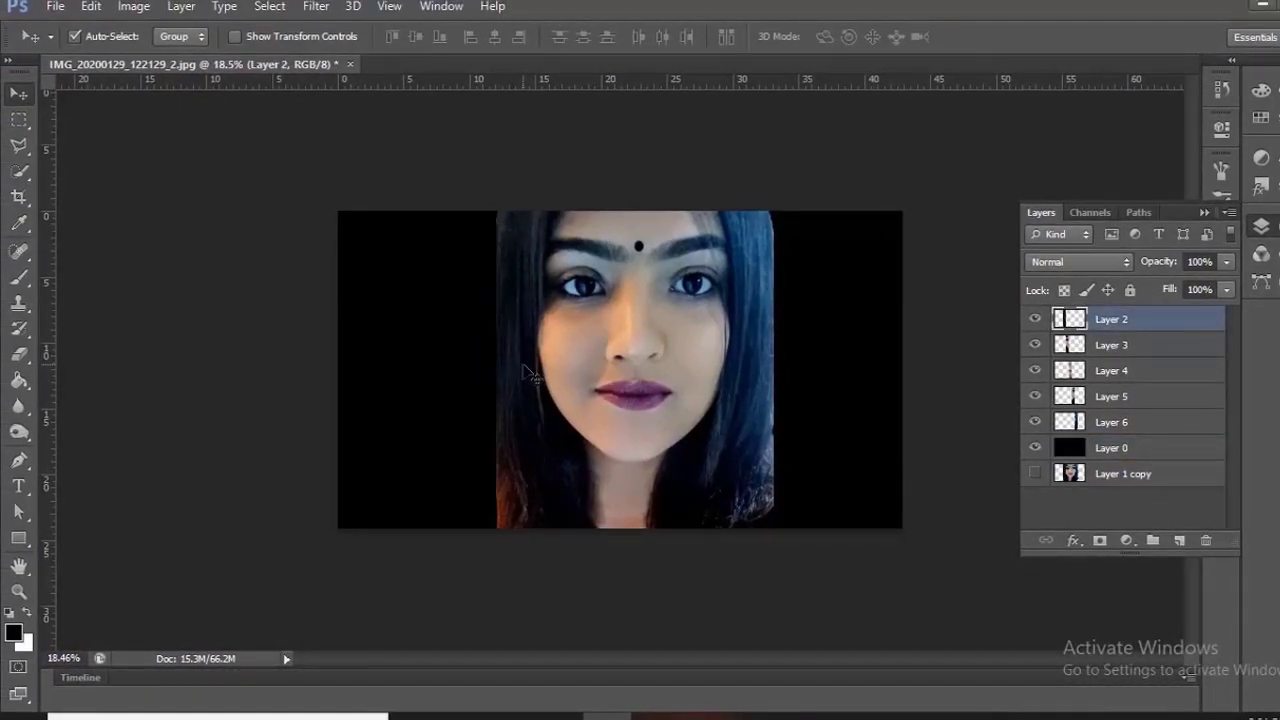
Spread the strips apart horizontally, moving Layers 2 and 3 toward the image's left edge and Layers 5 and 6 toward its right edge.
{"action": "left_click_drag", "start_coordinate": [527, 374], "coordinate": [370, 380]}
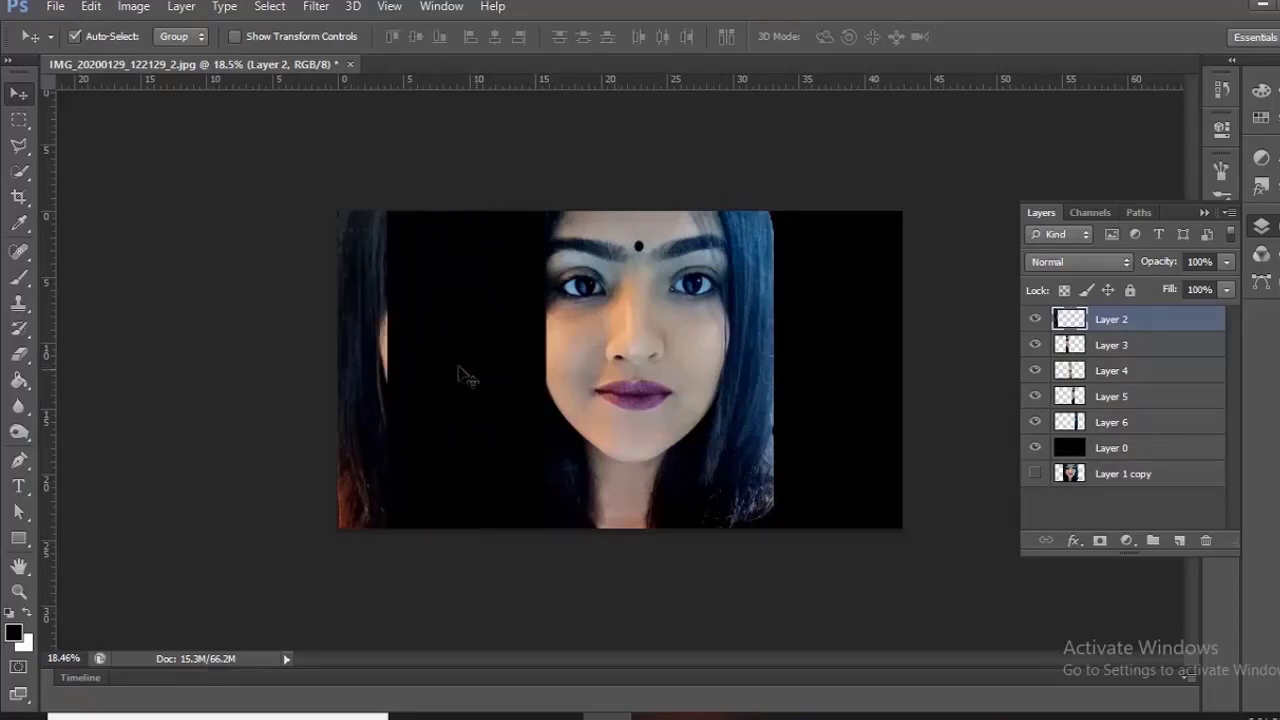
{"action": "left_click_drag", "start_coordinate": [738, 392], "coordinate": [816, 399]}
{"action": "left_click_drag", "start_coordinate": [590, 366], "coordinate": [556, 366]}
{"action": "left_click", "coordinate": [690, 372]}
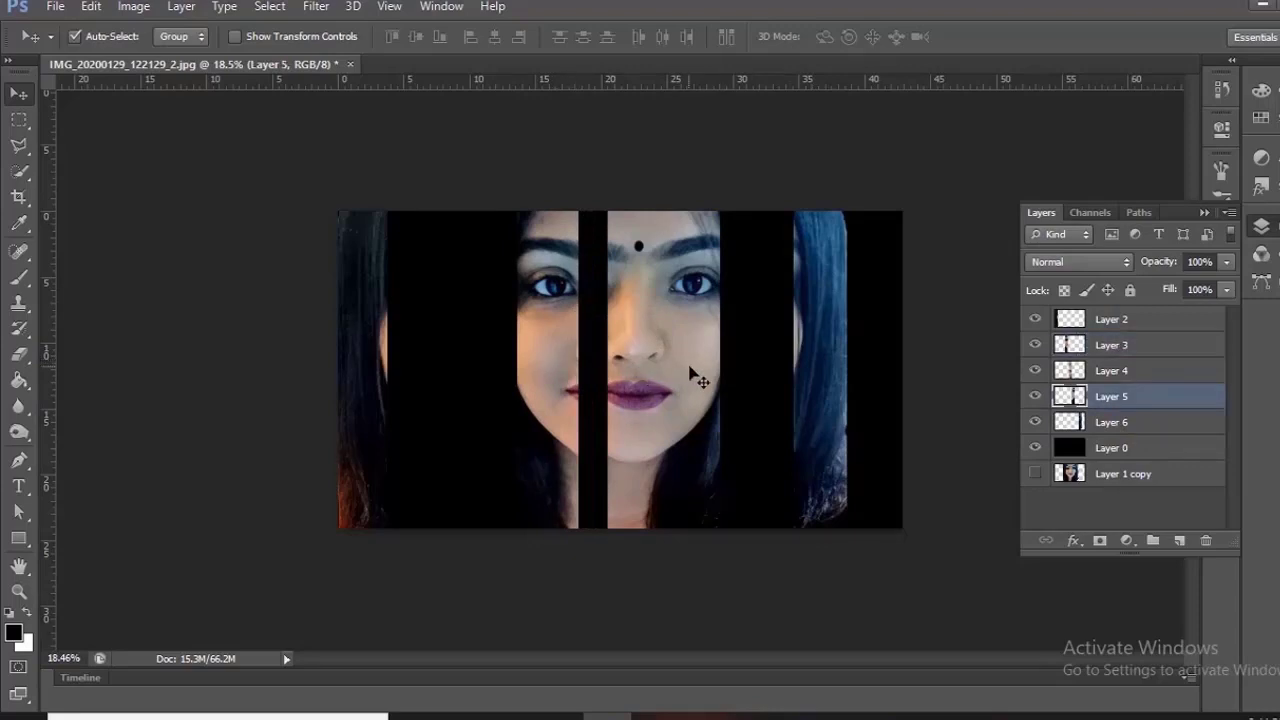
{"action": "left_click_drag", "start_coordinate": [697, 371], "coordinate": [724, 380]}
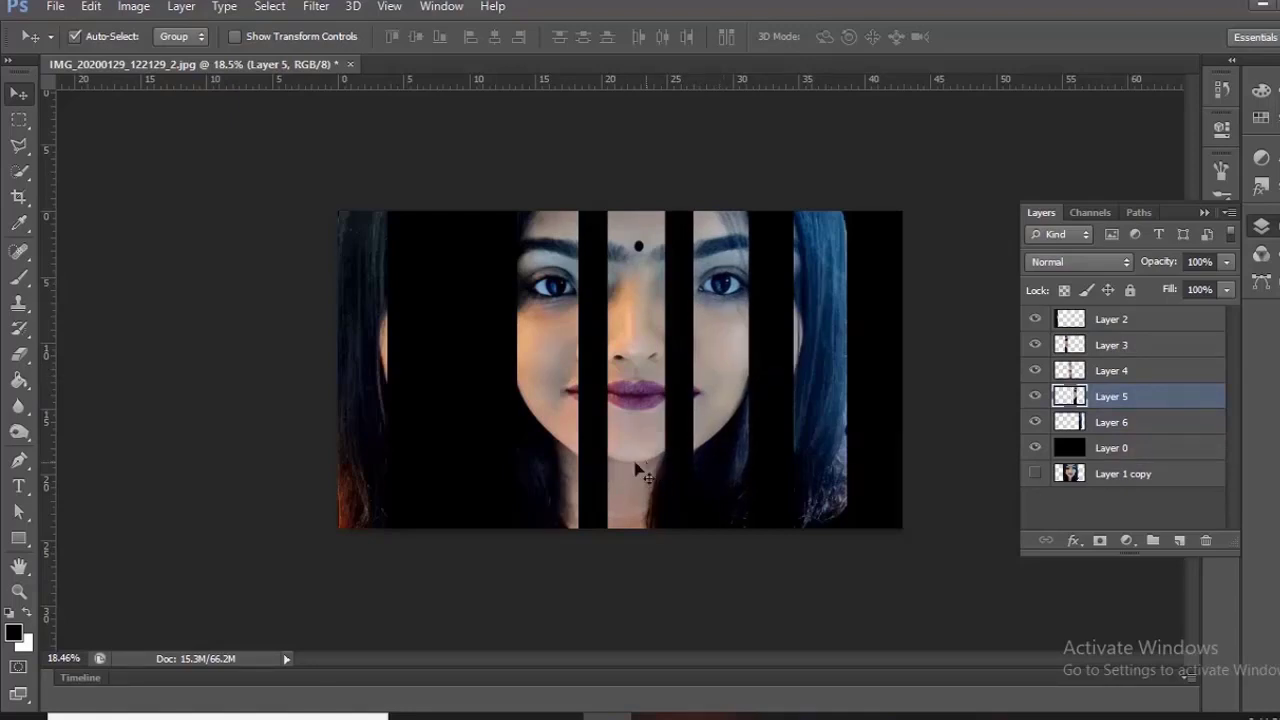
Balance the black gaps by moving the Layer 2 hair strip back inward and nudging the Layer 5 and Layer 3 strips toward the centre.
{"action": "left_click_drag", "start_coordinate": [371, 432], "coordinate": [454, 379]}
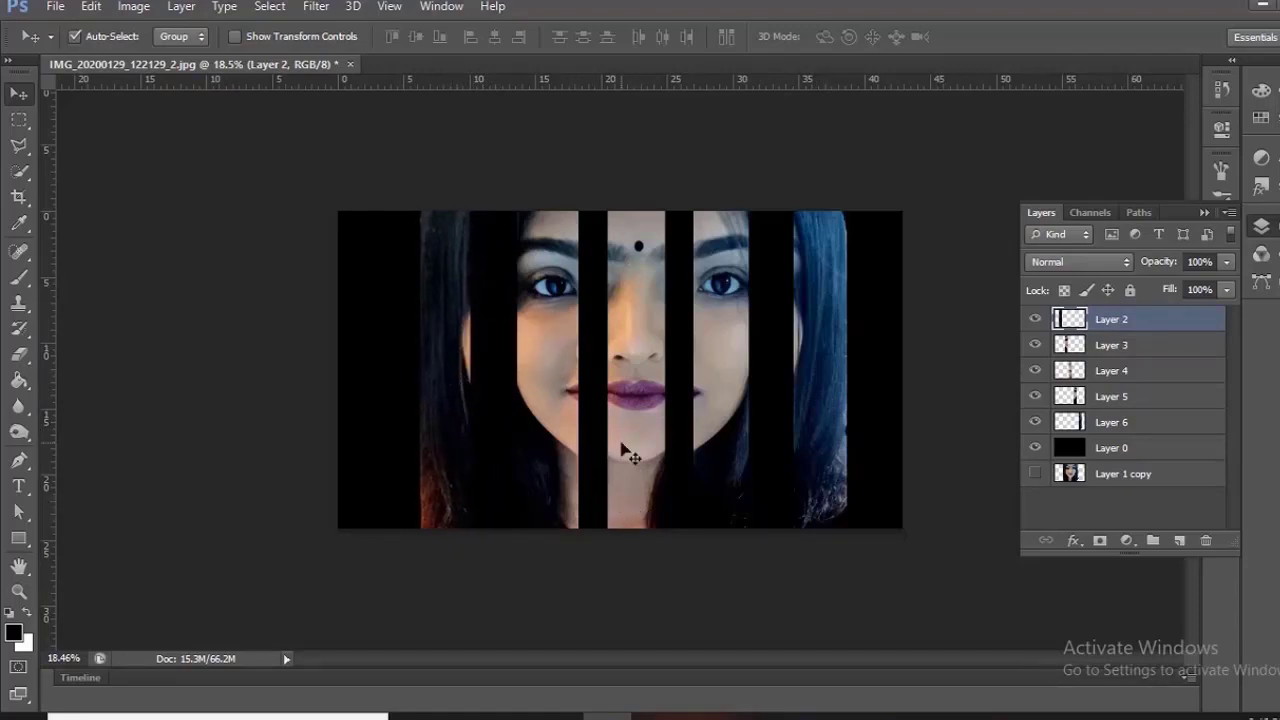
{"action": "left_click_drag", "start_coordinate": [719, 418], "coordinate": [712, 417]}
{"action": "left_click_drag", "start_coordinate": [460, 405], "coordinate": [455, 403]}
{"action": "left_click", "coordinate": [560, 400]}
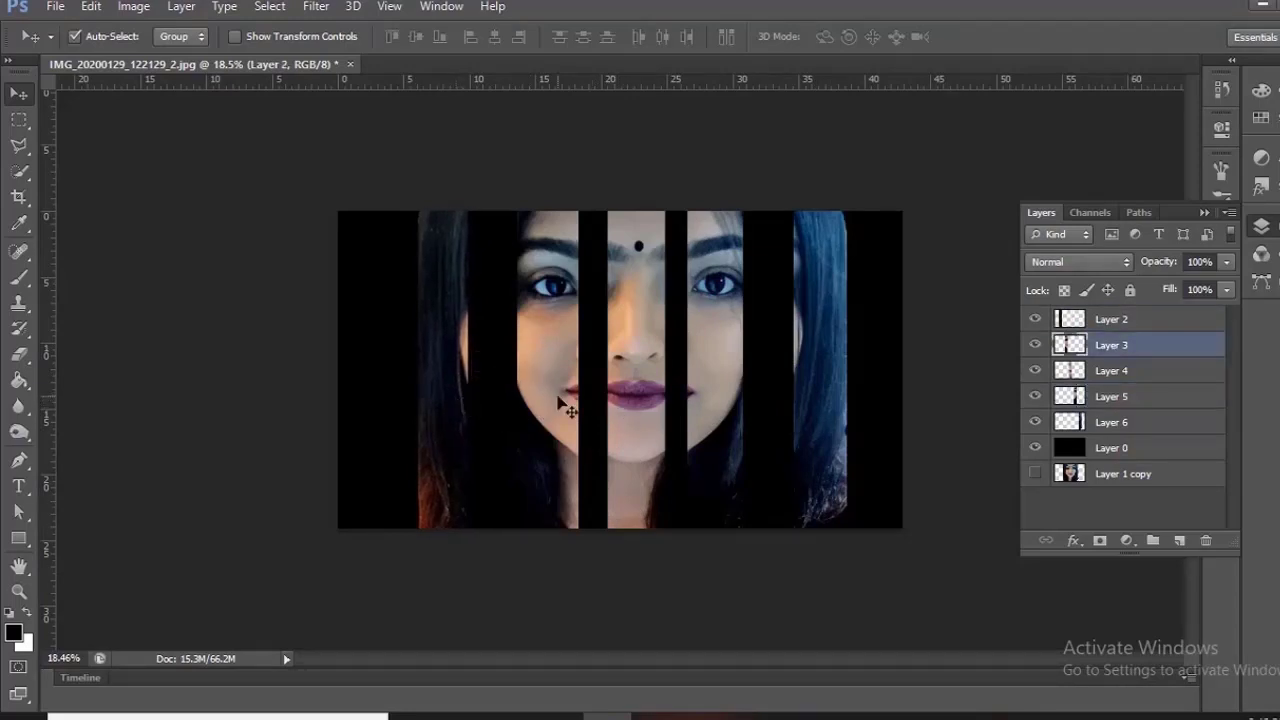
{"action": "left_click_drag", "start_coordinate": [558, 399], "coordinate": [562, 399]}
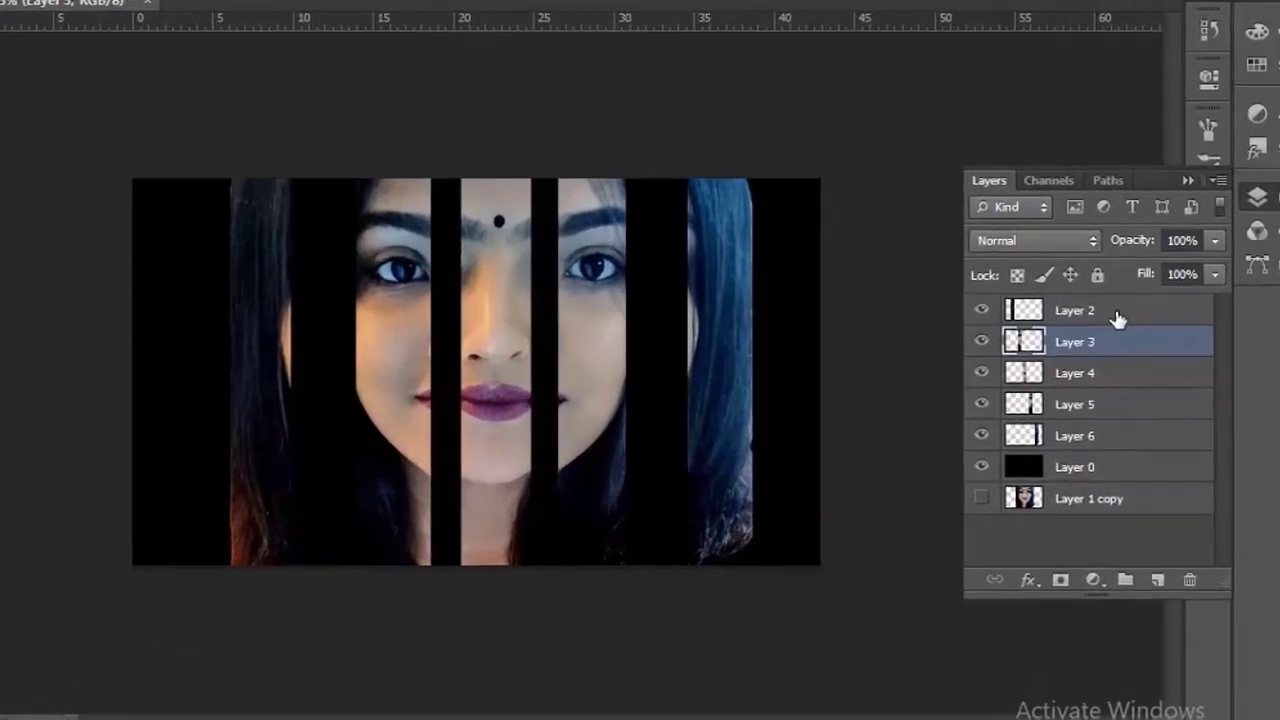
Add a new layer above Layer 2, hide the black Layer 0, and stamp all visible strips onto the new layer.
{"action": "left_click", "coordinate": [1118, 318]}
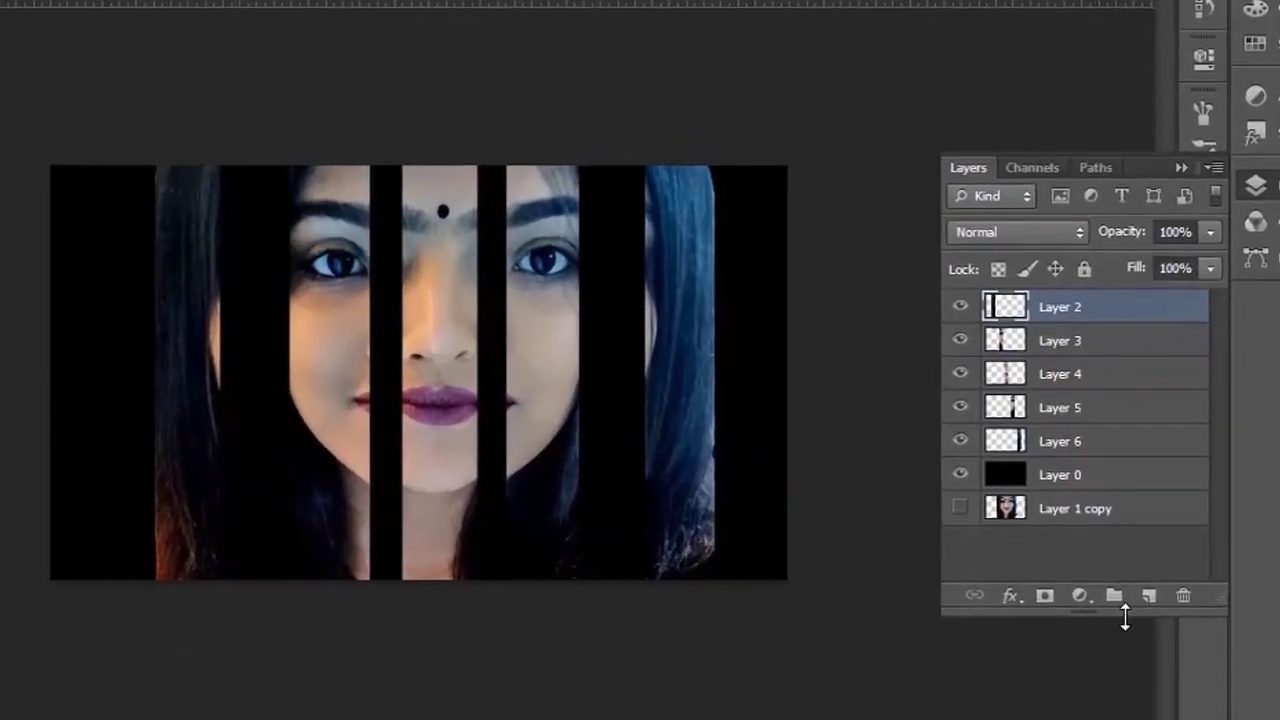
{"action": "left_click", "coordinate": [1157, 580]}
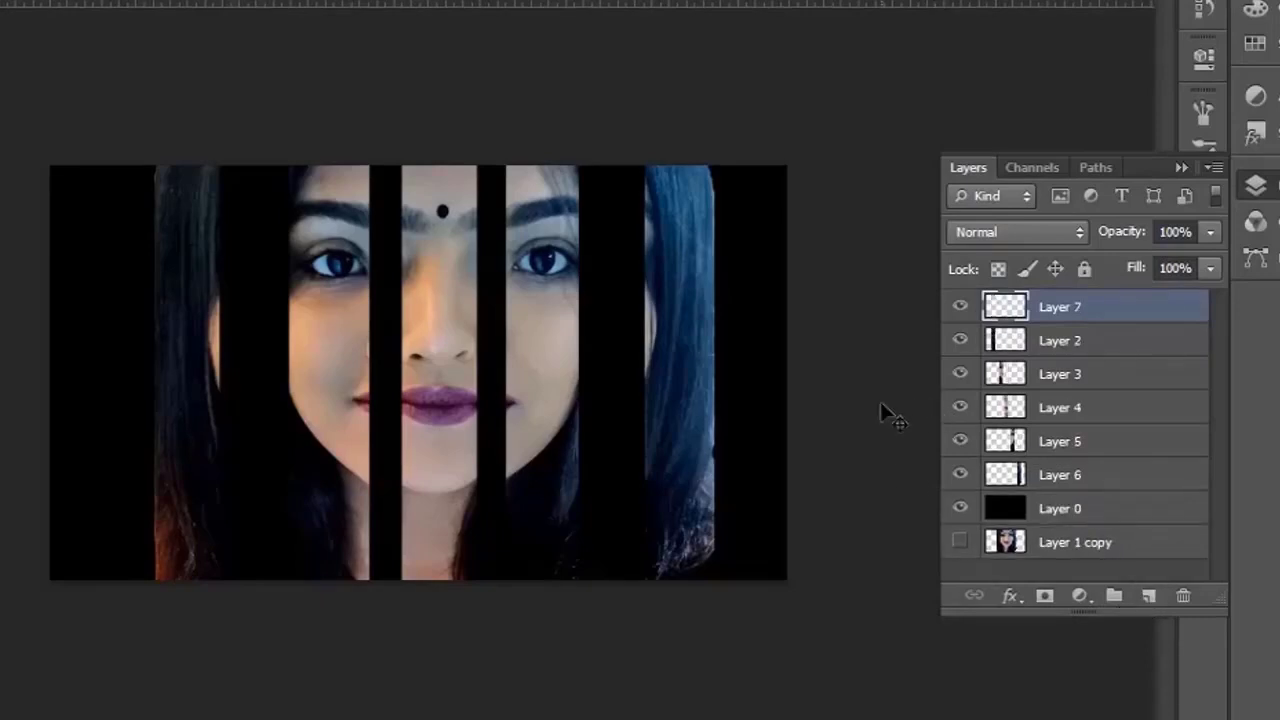
{"action": "left_click", "coordinate": [960, 510]}
{"action": "key", "text": "ctrl+shift+alt+e"}
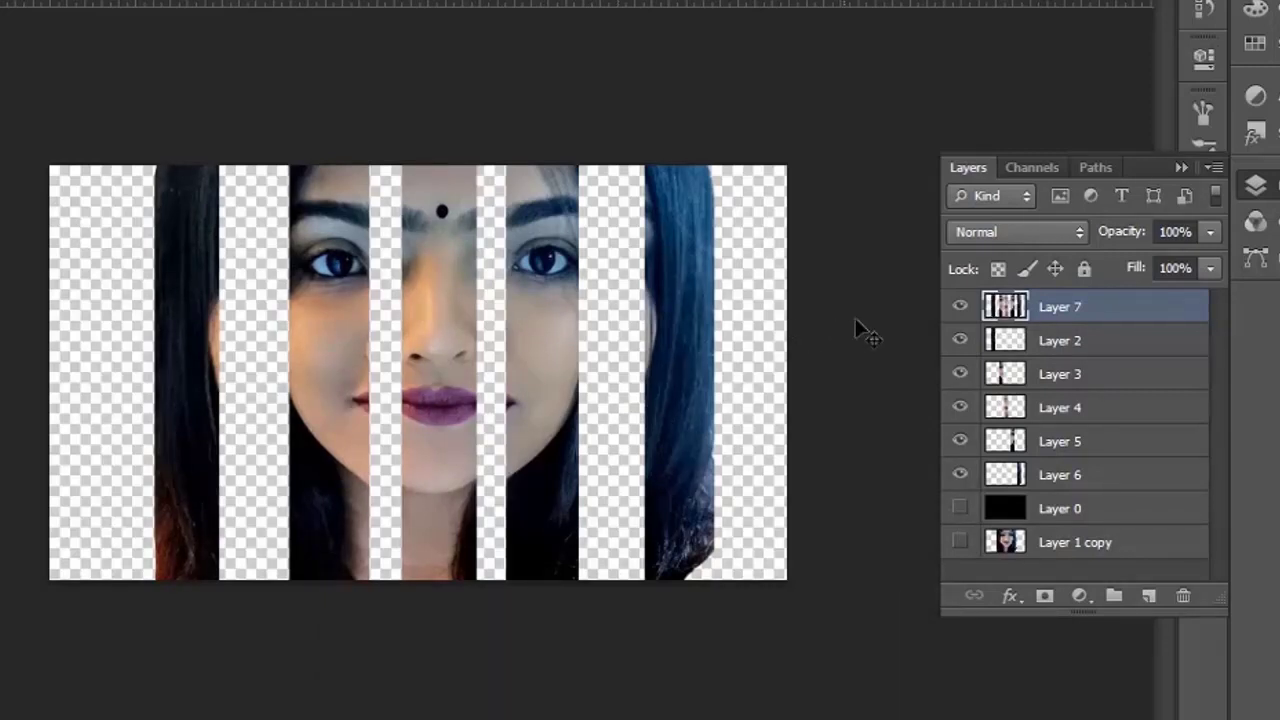
Convert the stamped Layer 7 to a Smart Object and duplicate it.
{"action": "right_click", "coordinate": [1049, 315]}
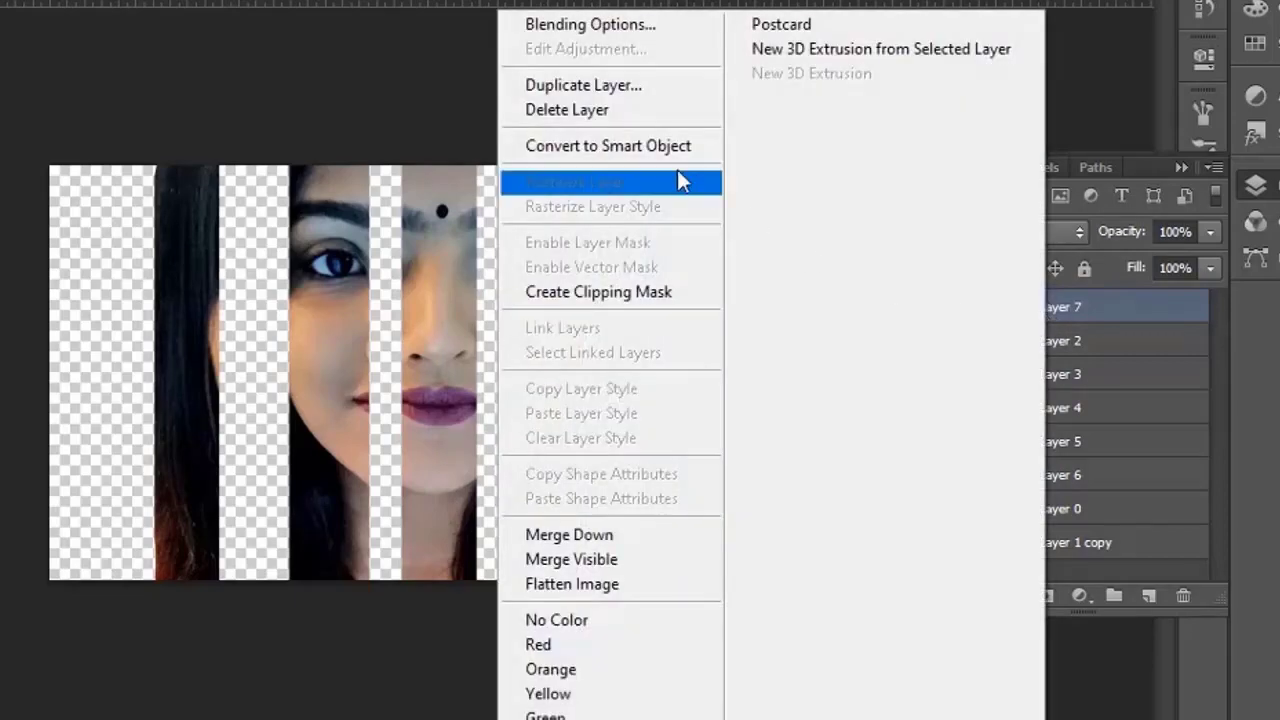
{"action": "left_click", "coordinate": [632, 150]}
{"action": "key", "text": "ctrl+j"}
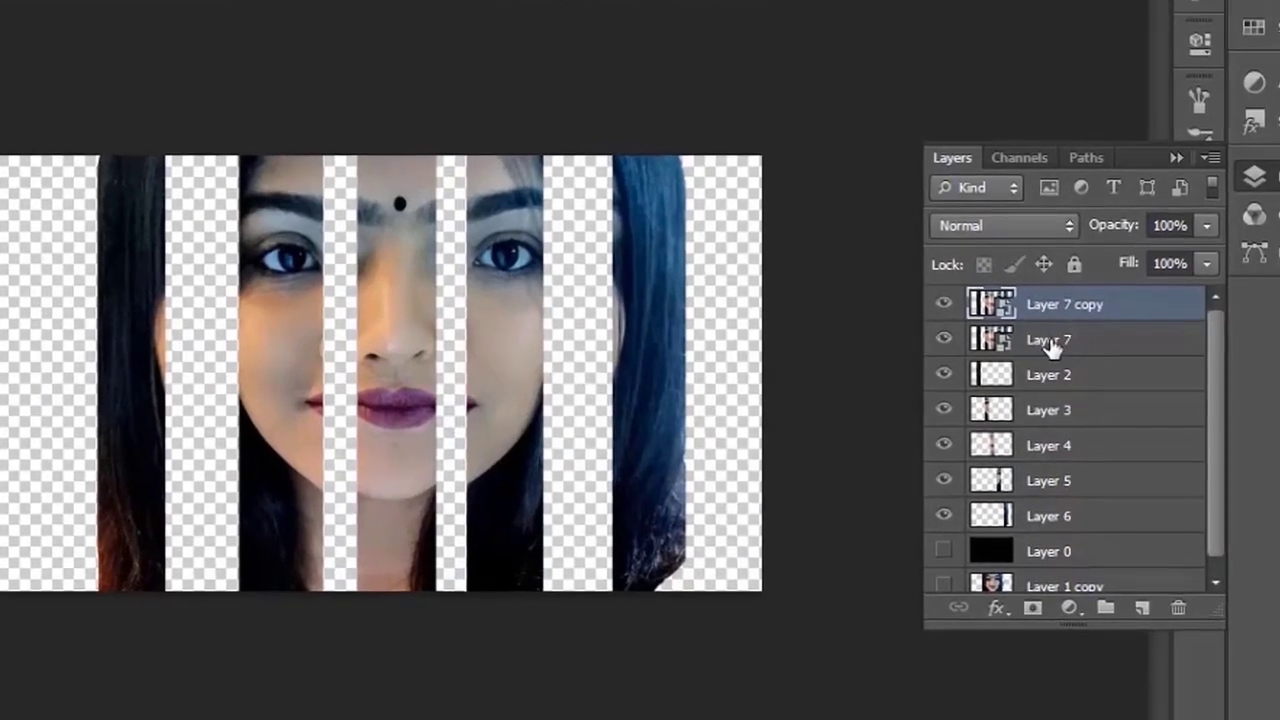
Rename Layer 7 to blur and its copy above to dark.
{"action": "double_click", "coordinate": [1050, 341]}
{"action": "type", "text": "blur"}
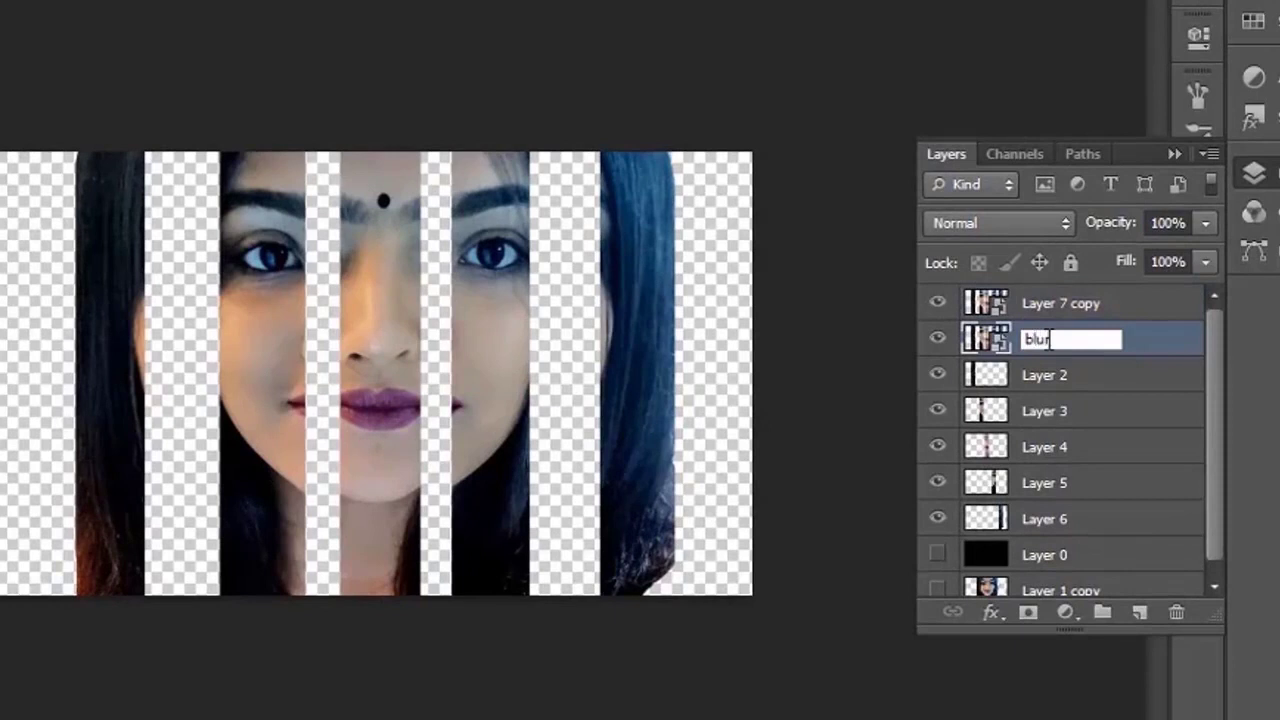
{"action": "key", "text": "Return"}
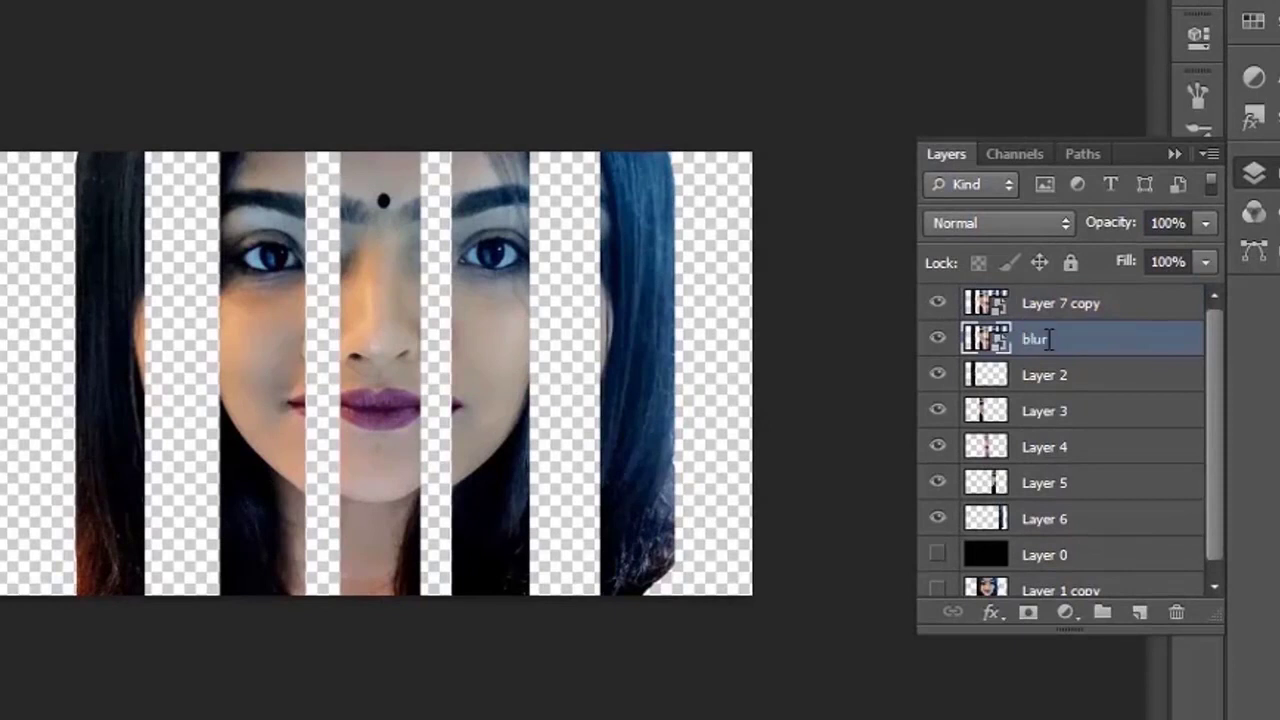
{"action": "double_click", "coordinate": [1055, 305]}
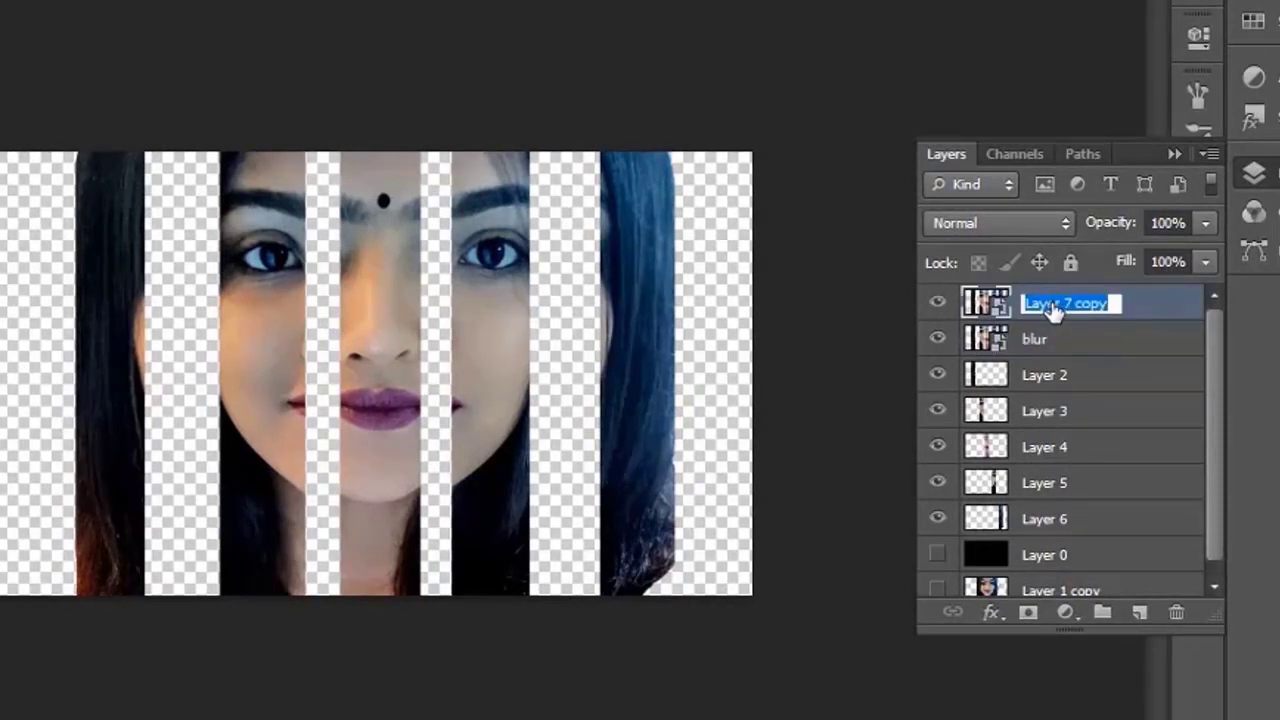
{"action": "type", "text": "dark"}
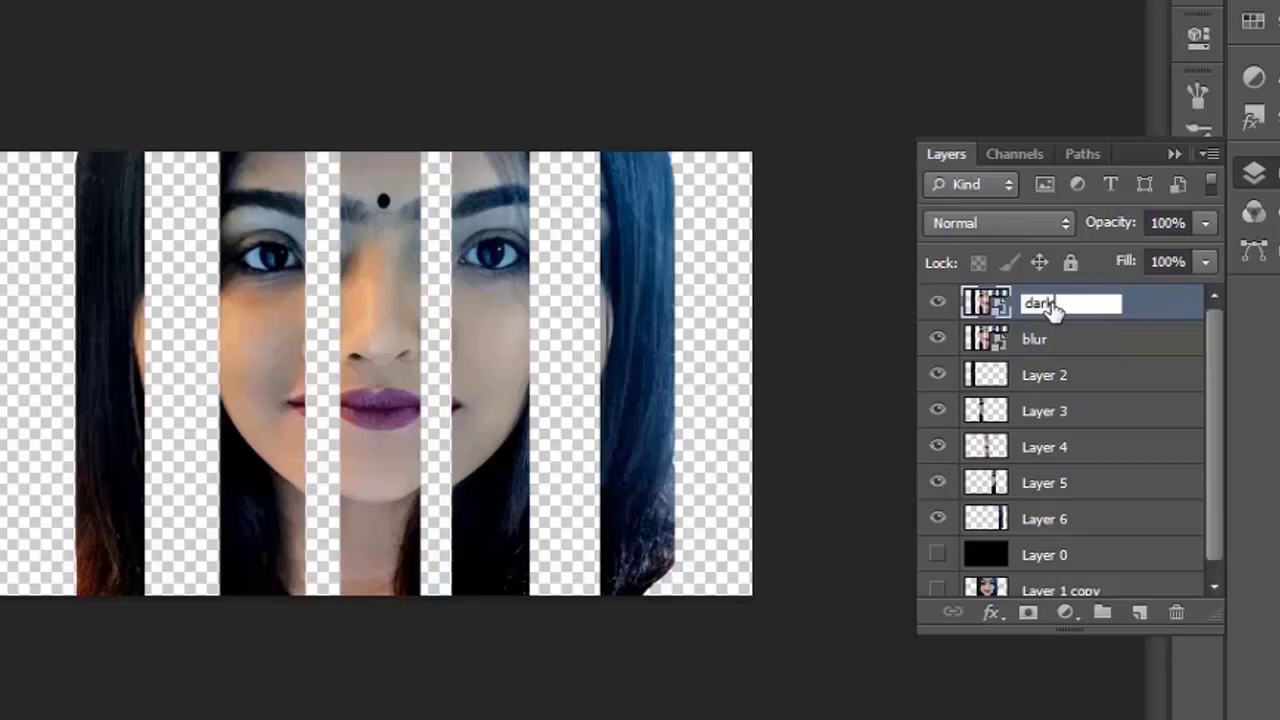
{"action": "key", "text": "Return"}
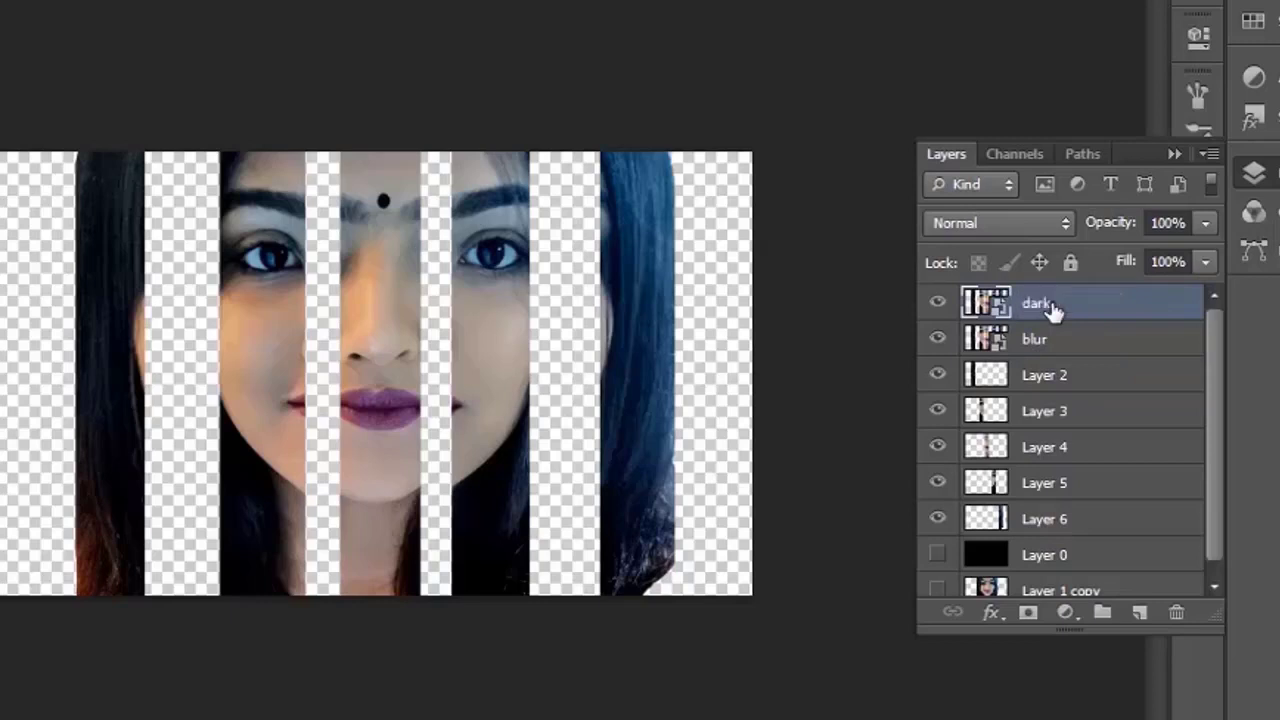
Group the five strip layers, Layer 2 through Layer 6, and show the black Layer 0 again.
{"action": "left_click", "coordinate": [1043, 386]}
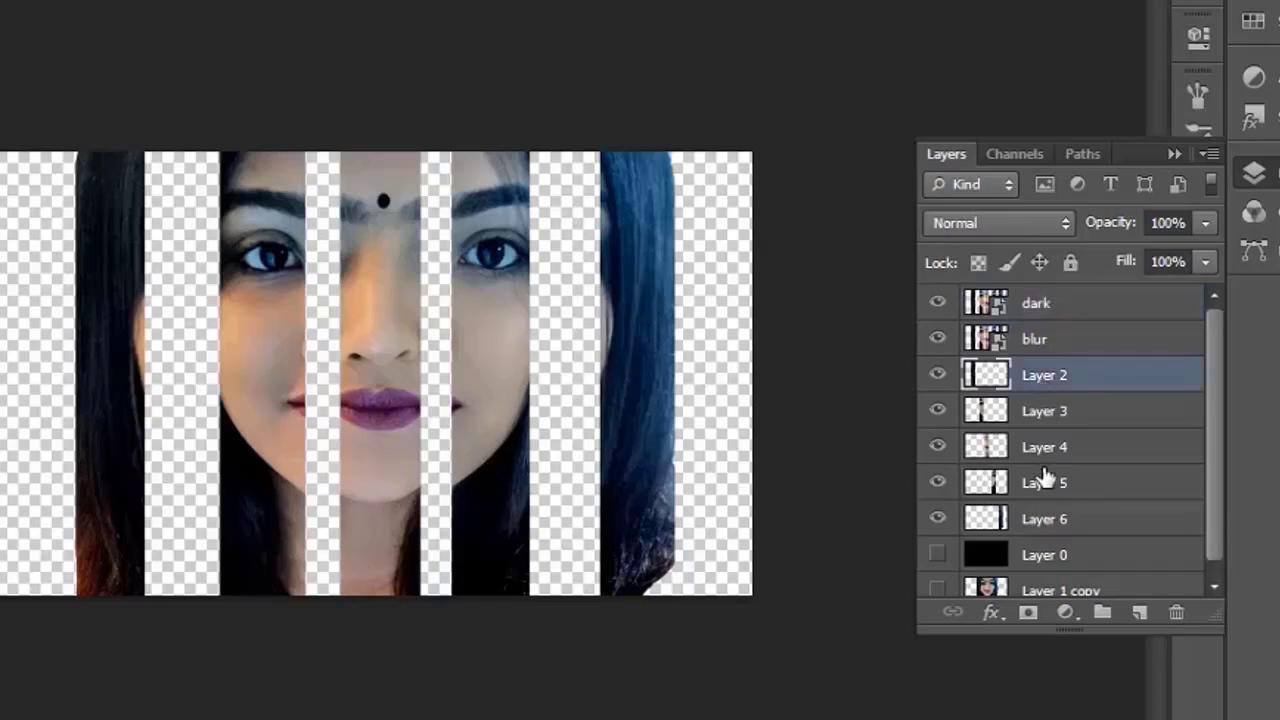
{"action": "left_click", "coordinate": [1043, 526], "text": "shift"}
{"action": "left_click_drag", "start_coordinate": [1038, 383], "coordinate": [1114, 613]}
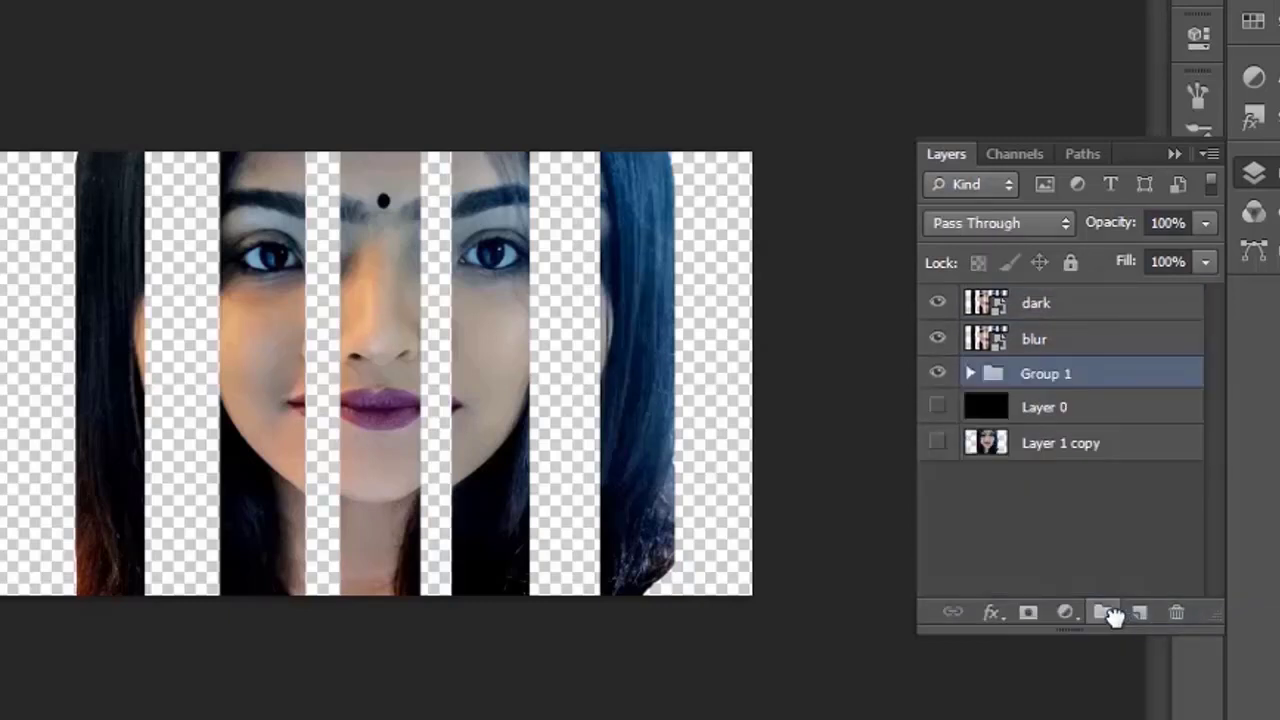
{"action": "left_click", "coordinate": [936, 408]}
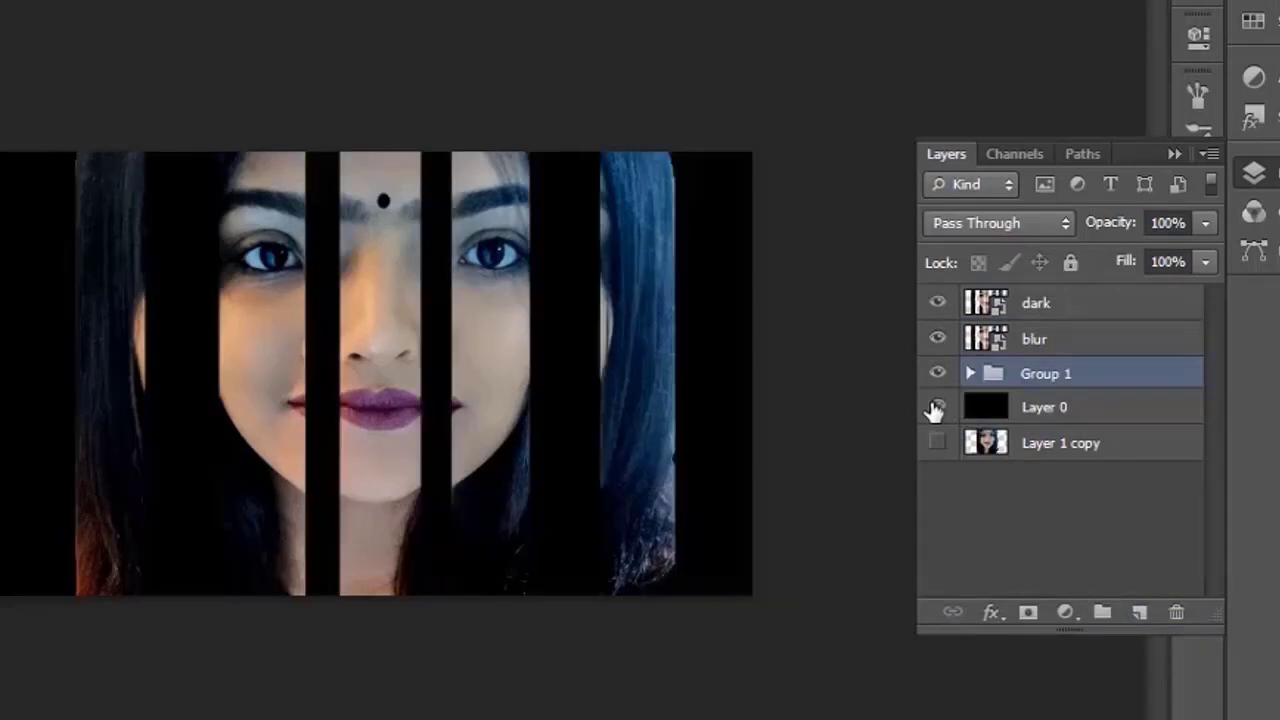
Offset the dark layer toward the image's left edge, hide Group 1, and centre the dark and blur layers together on the canvas.
{"action": "left_click", "coordinate": [998, 313]}
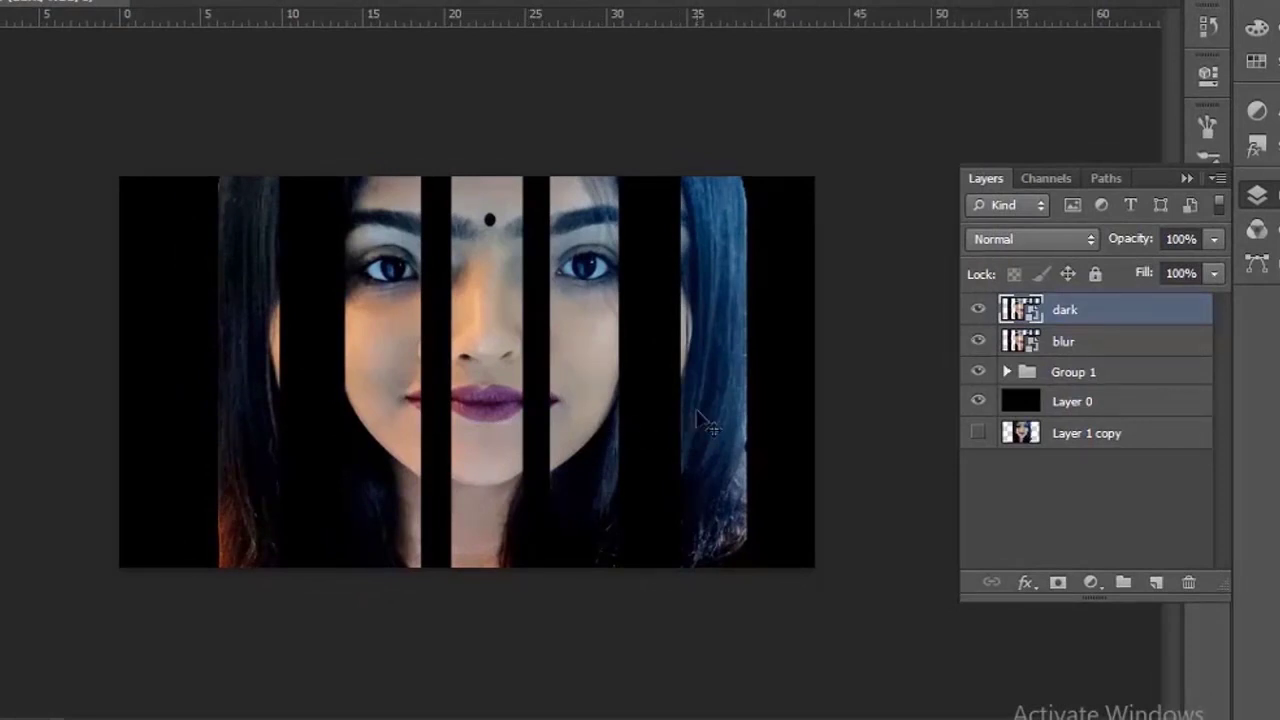
{"action": "left_click_drag", "start_coordinate": [705, 406], "coordinate": [655, 420]}
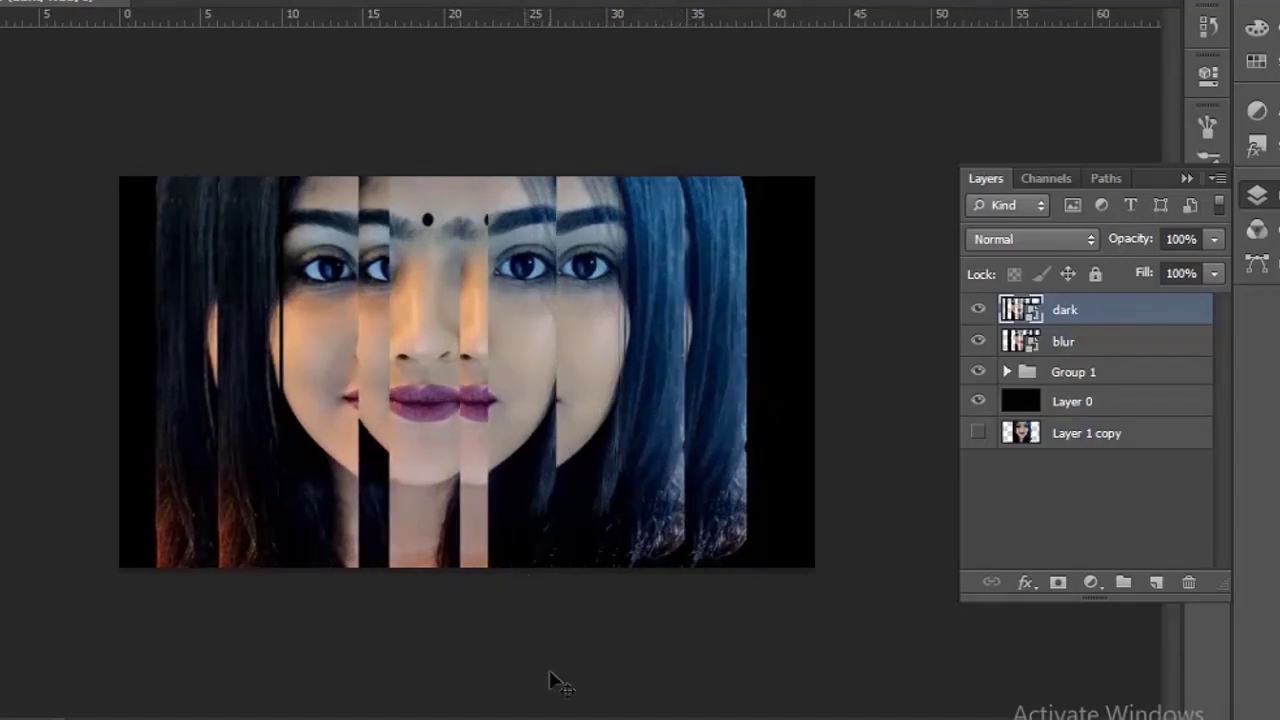
{"action": "left_click", "coordinate": [1048, 355], "text": "shift"}
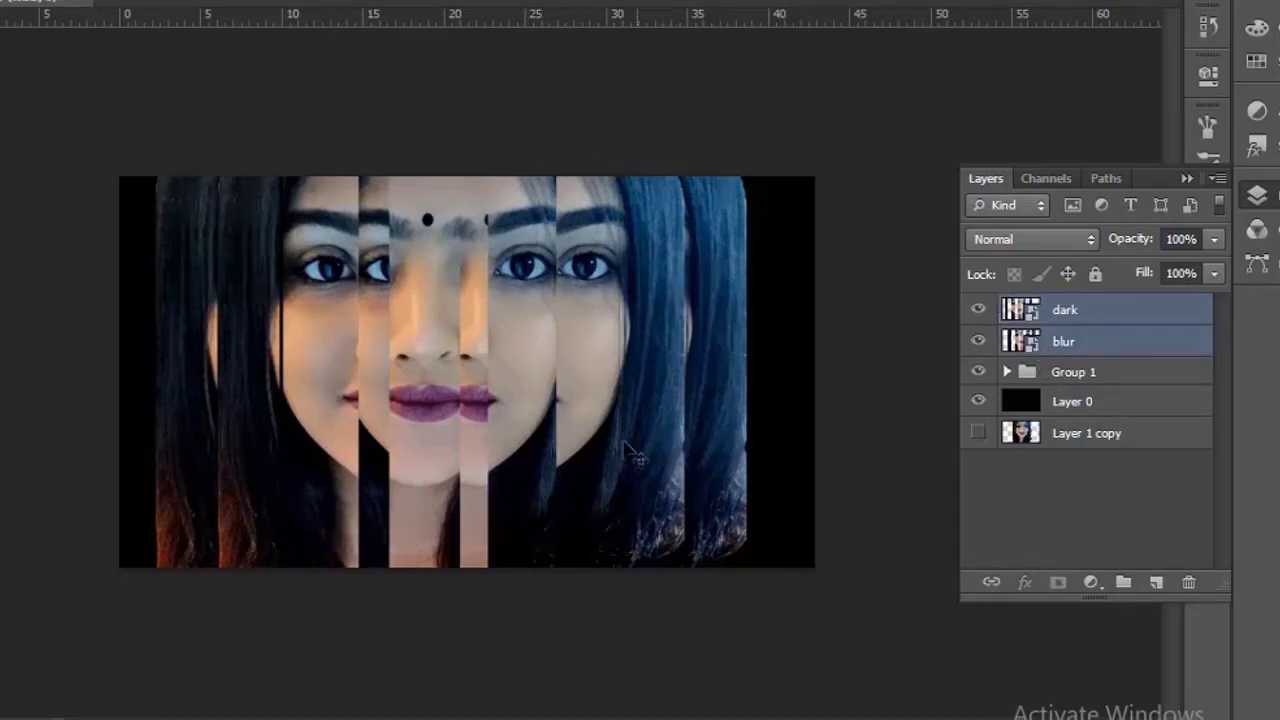
{"action": "left_click_drag", "start_coordinate": [449, 372], "coordinate": [466, 375]}
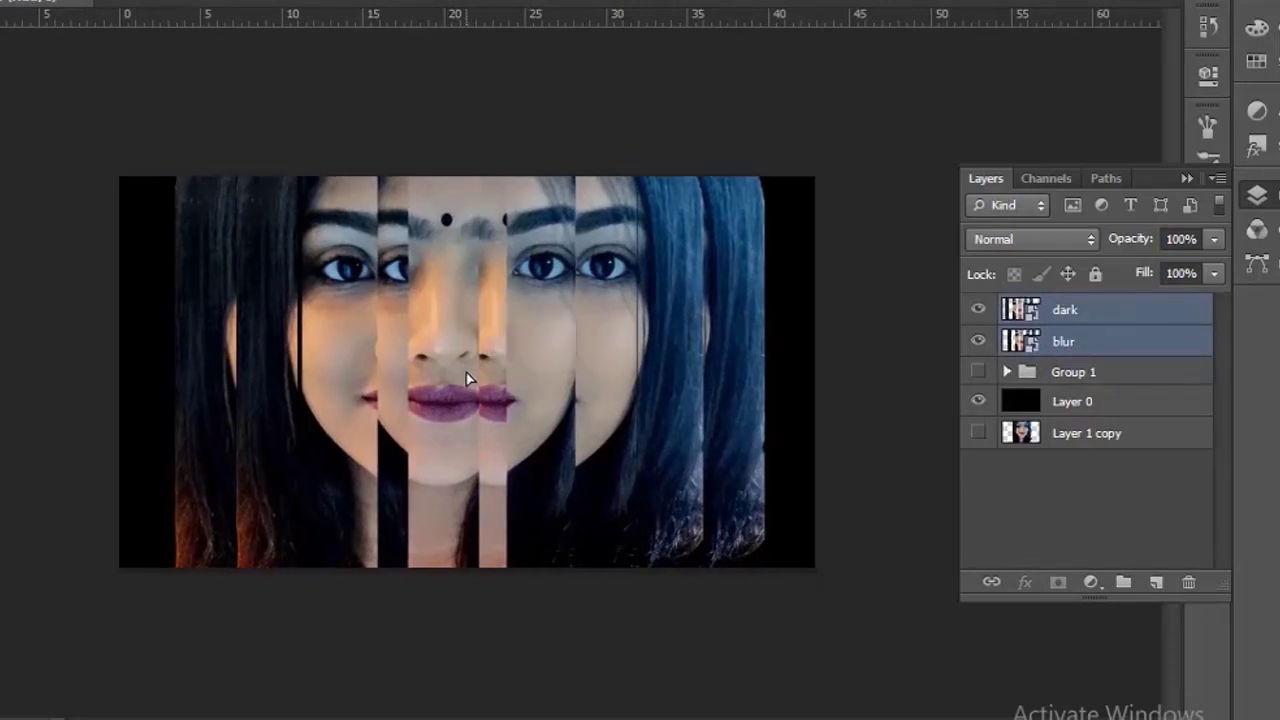
Lower the dark layer's opacity to 50%.
{"action": "left_click", "coordinate": [1076, 315]}
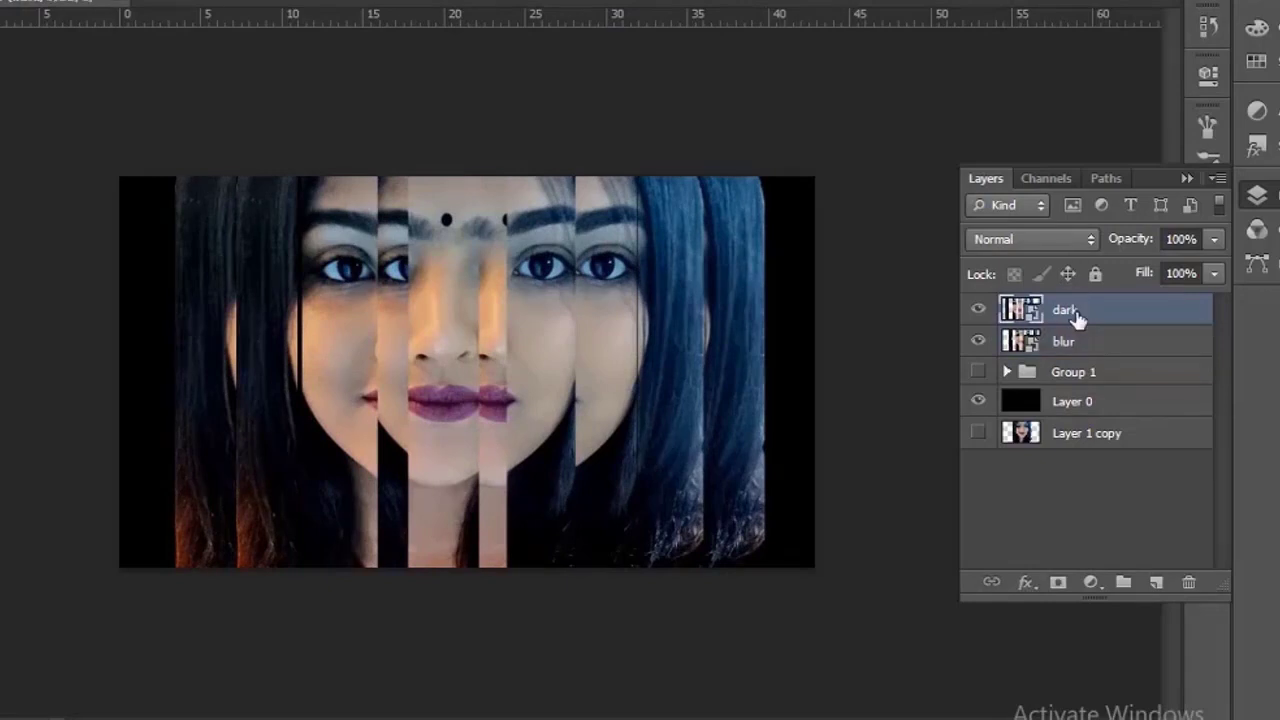
{"action": "left_click", "coordinate": [1213, 240]}
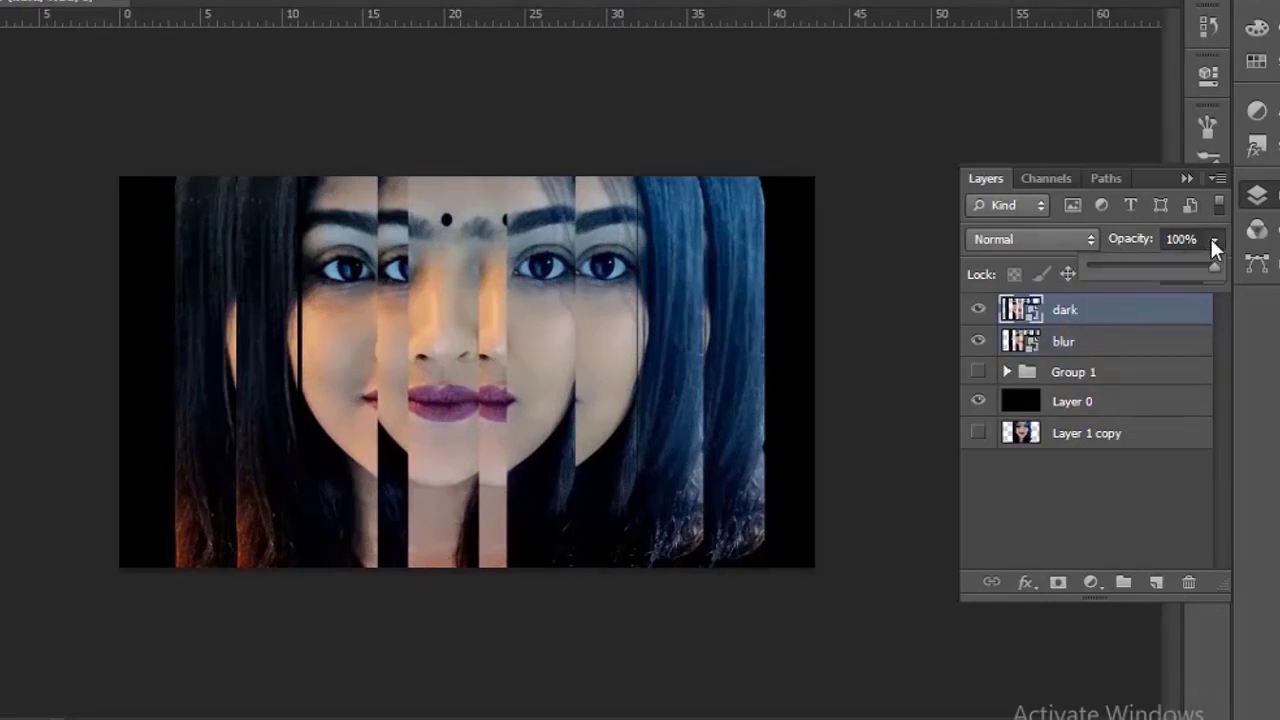
{"action": "left_click", "coordinate": [1147, 269]}
{"action": "left_click_drag", "start_coordinate": [1147, 268], "coordinate": [1152, 266]}
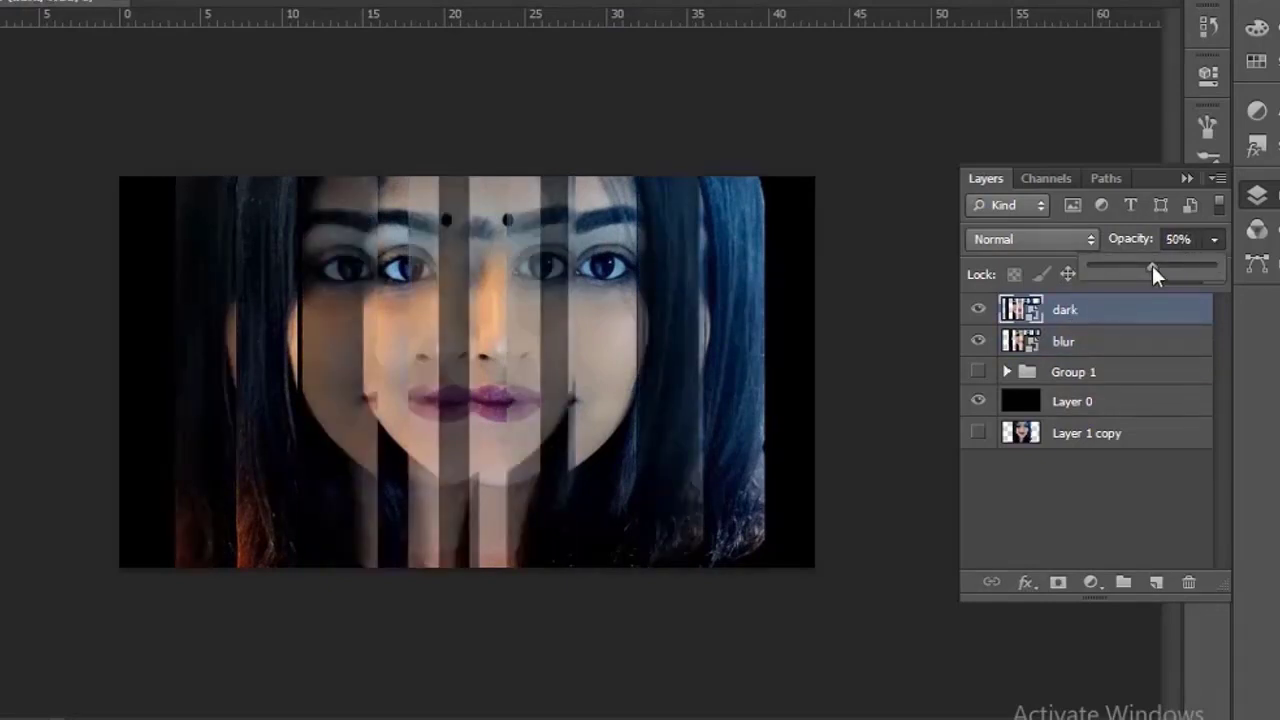
{"action": "left_click", "coordinate": [409, 591]}
Add a Bevel & Emboss effect to the dark layer with a depth of 100%.
{"action": "left_click", "coordinate": [1032, 582]}
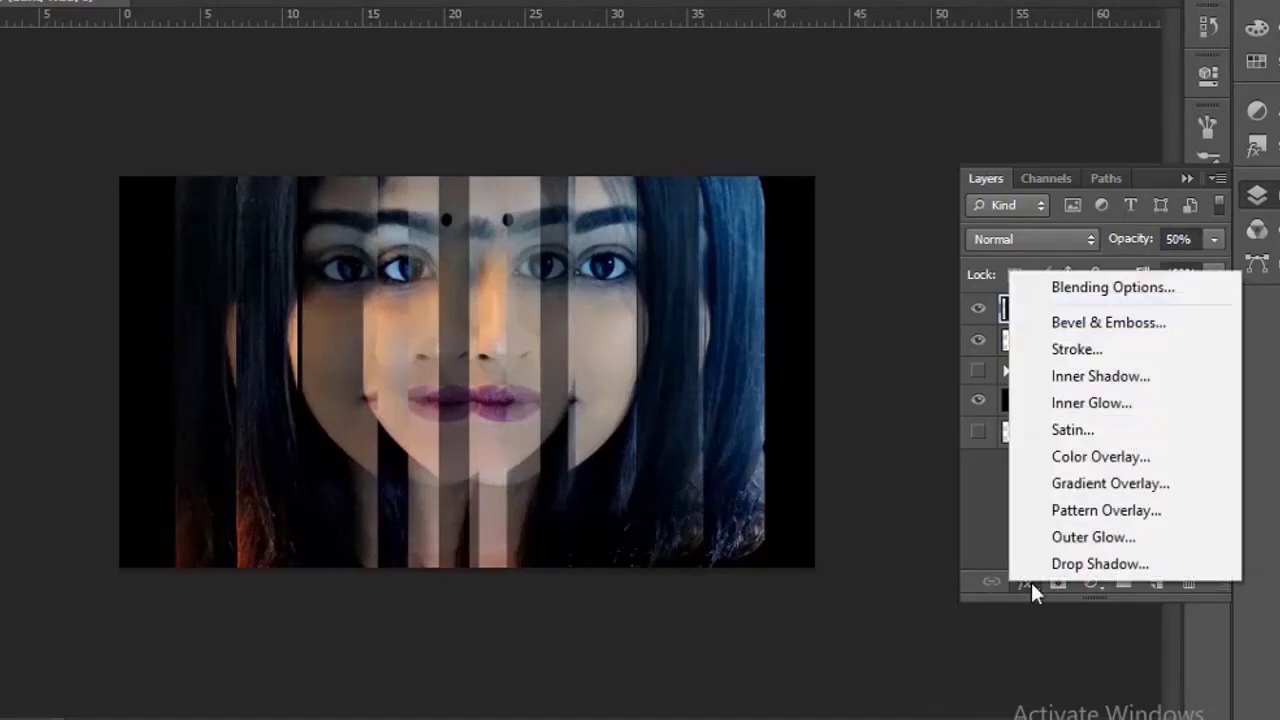
{"action": "left_click", "coordinate": [1095, 325]}
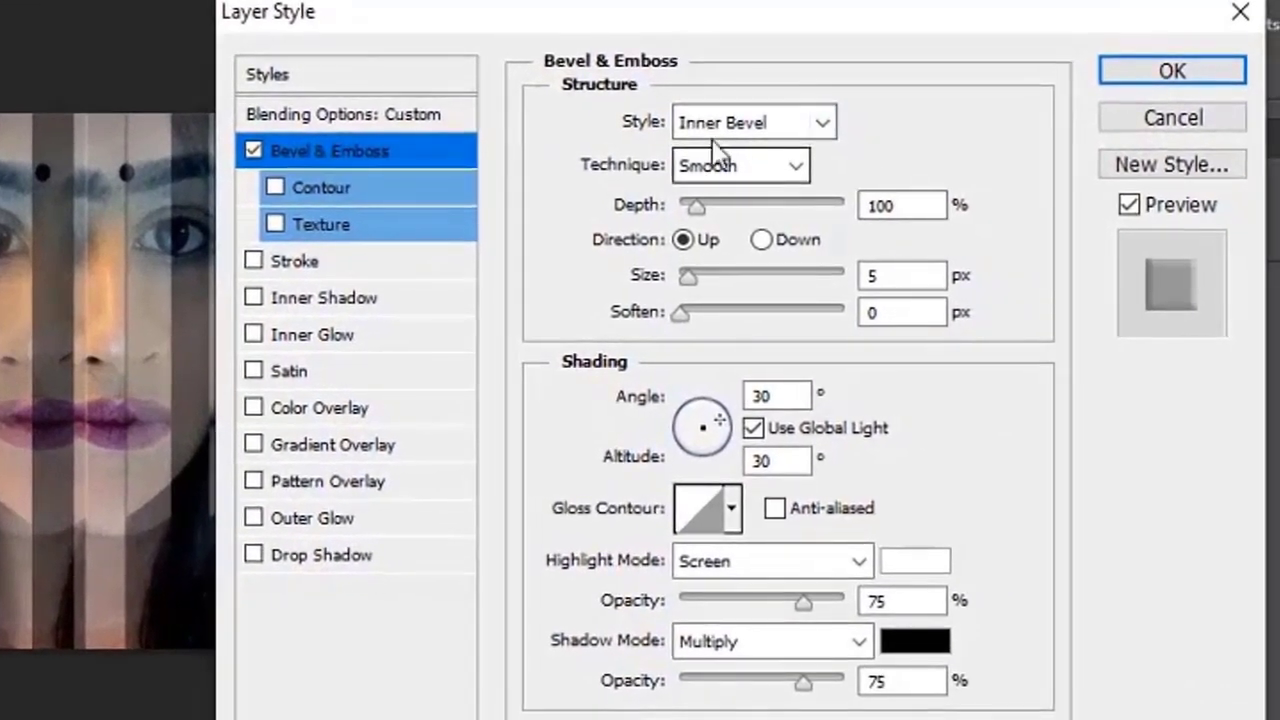
{"action": "left_click_drag", "start_coordinate": [697, 205], "coordinate": [701, 205]}
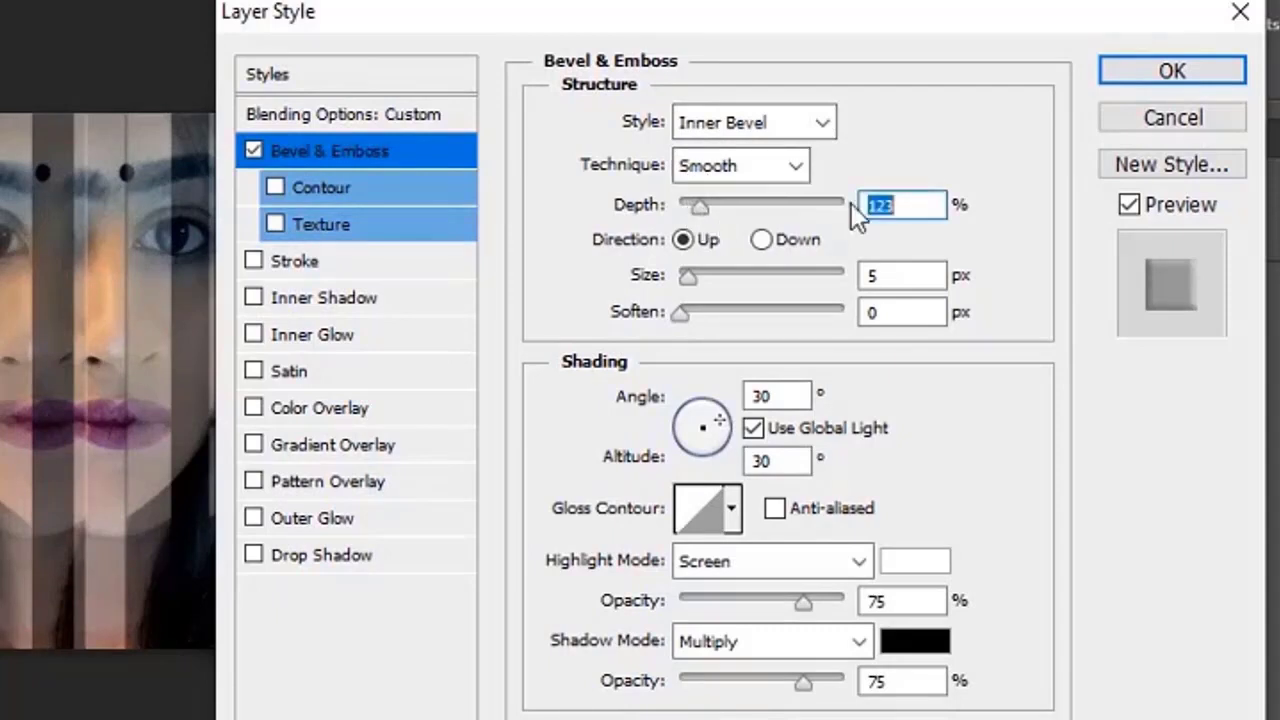
{"action": "left_click", "coordinate": [902, 204]}
{"action": "key", "text": "BackSpace"}
{"action": "key", "text": "BackSpace"}
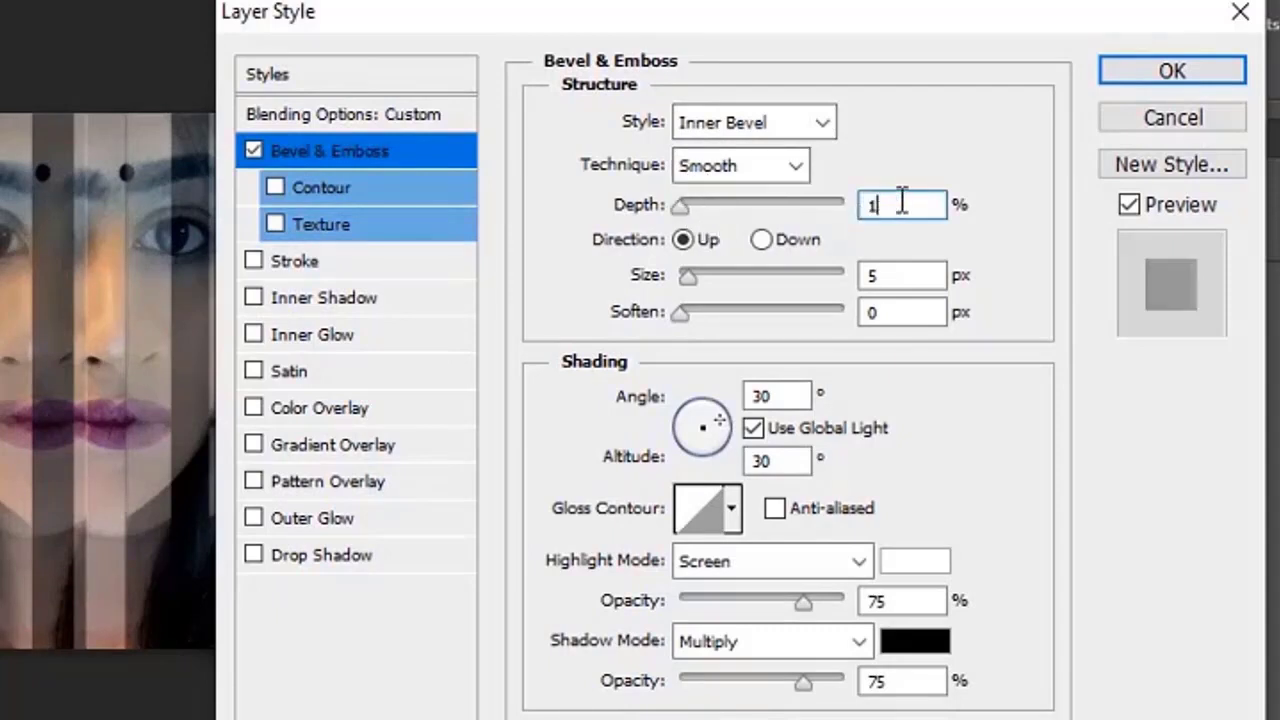
{"action": "type", "text": "00"}
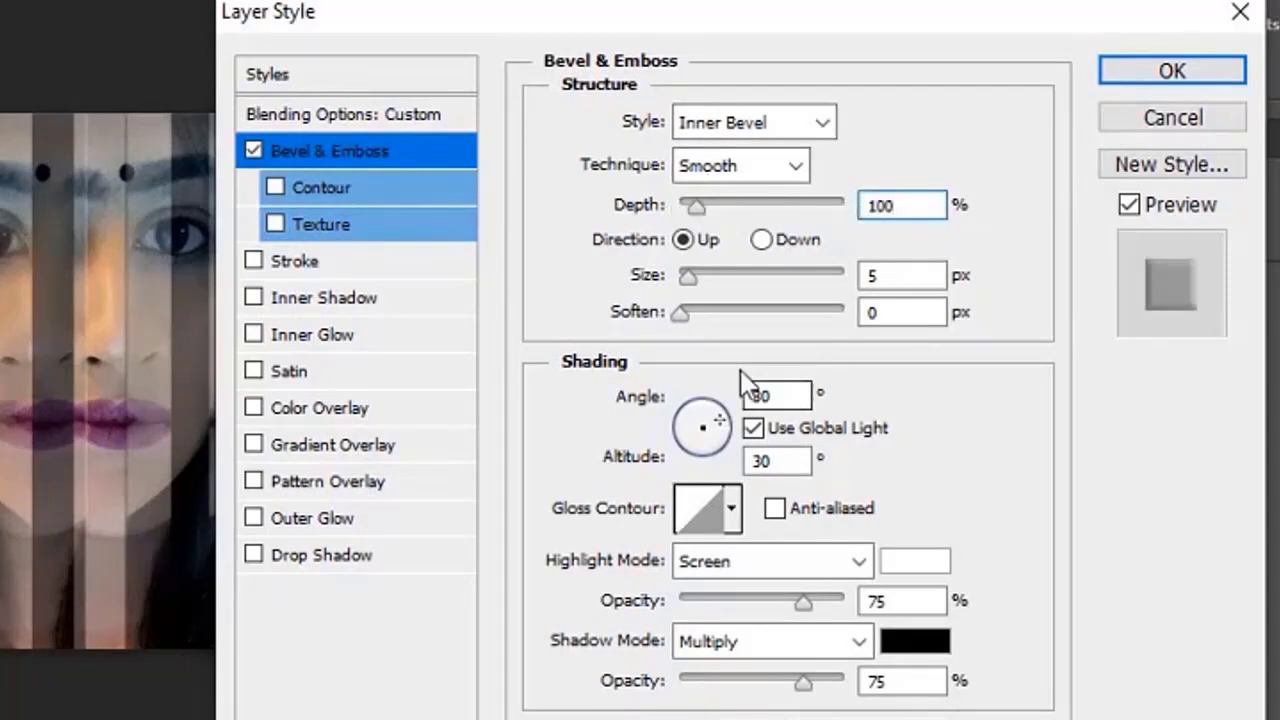
Set the dark layer's bevel size to 68 px, its shading angle to 180° and its altitude to 5°.
{"action": "left_click_drag", "start_coordinate": [879, 275], "coordinate": [866, 285]}
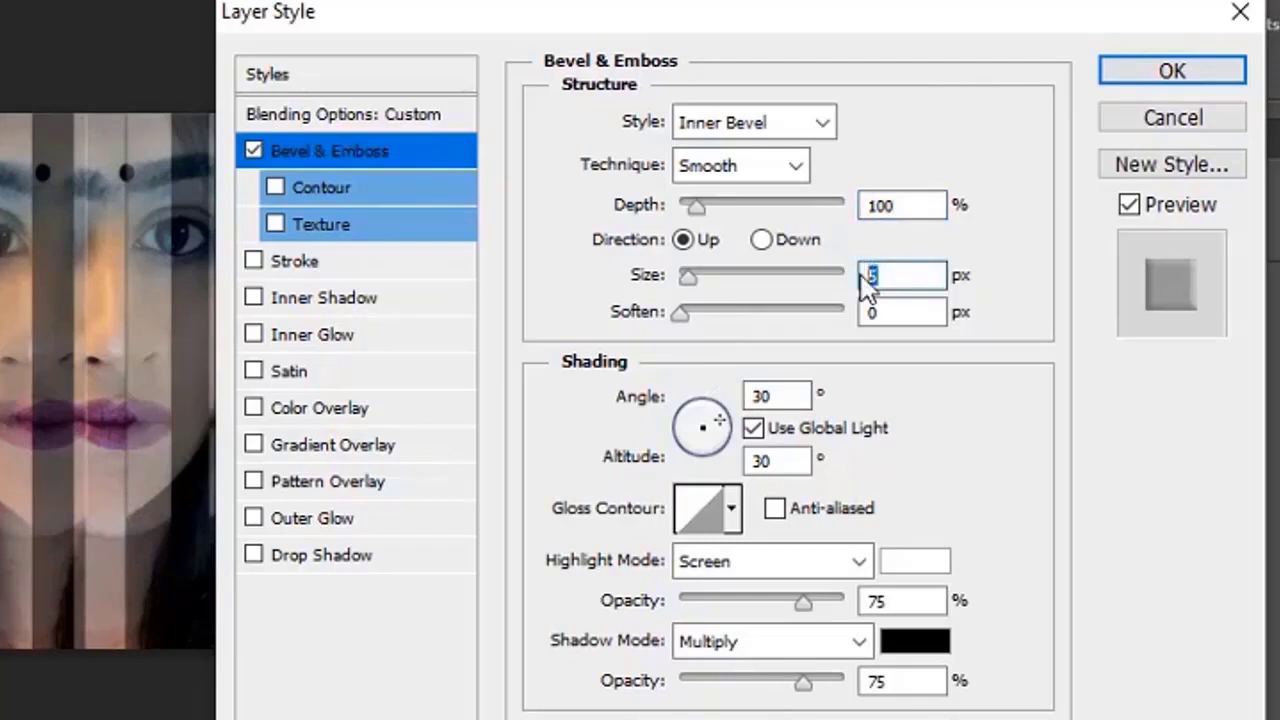
{"action": "type", "text": "68"}
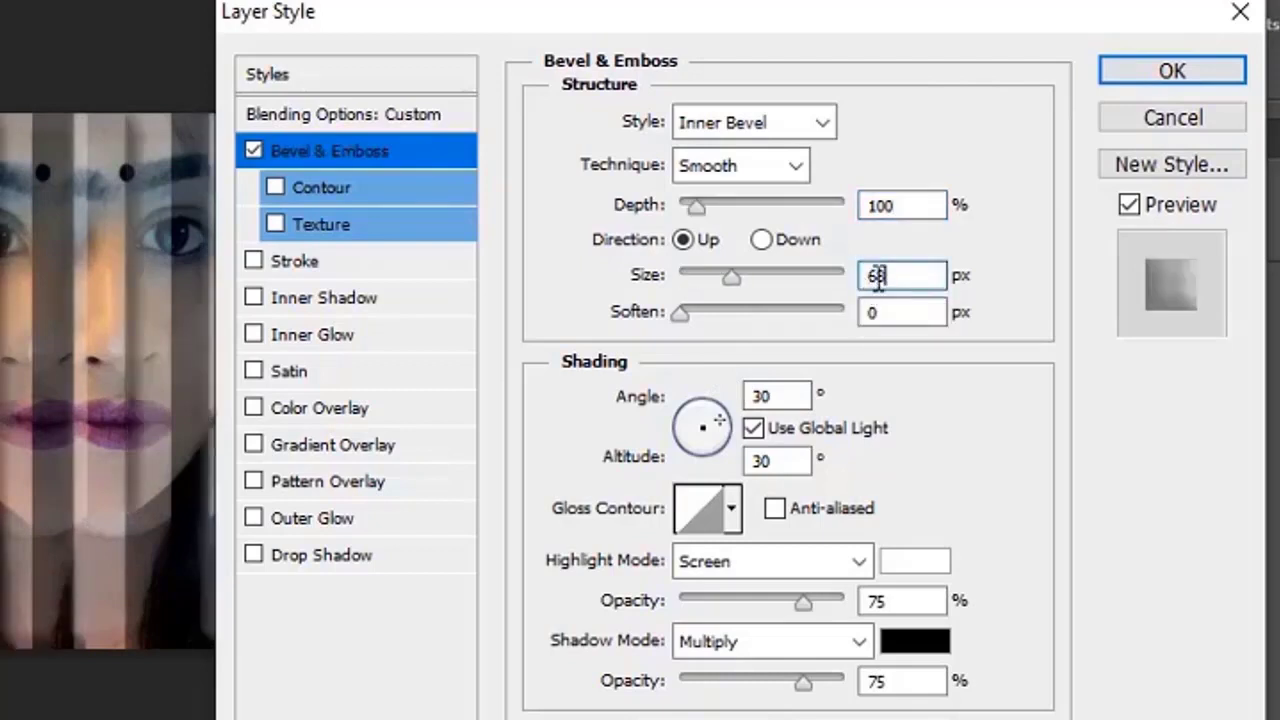
{"action": "left_click_drag", "start_coordinate": [785, 400], "coordinate": [750, 393]}
{"action": "type", "text": "180"}
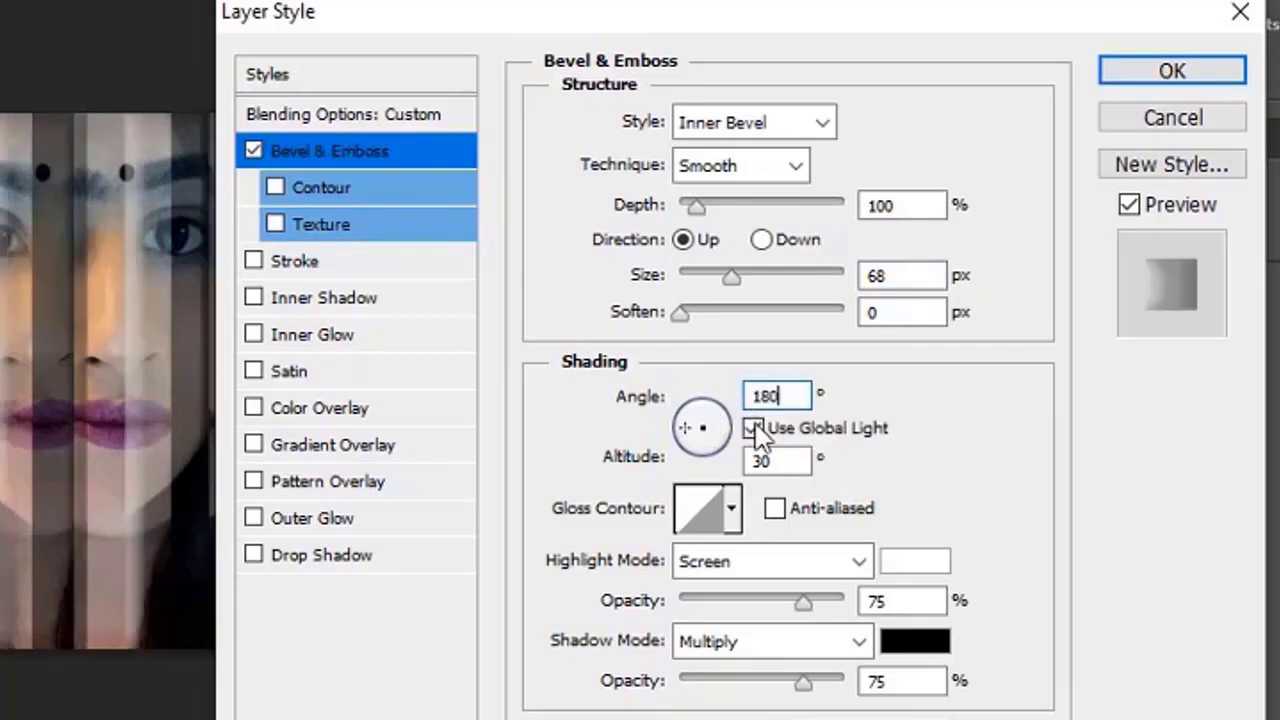
{"action": "left_click_drag", "start_coordinate": [790, 460], "coordinate": [740, 458]}
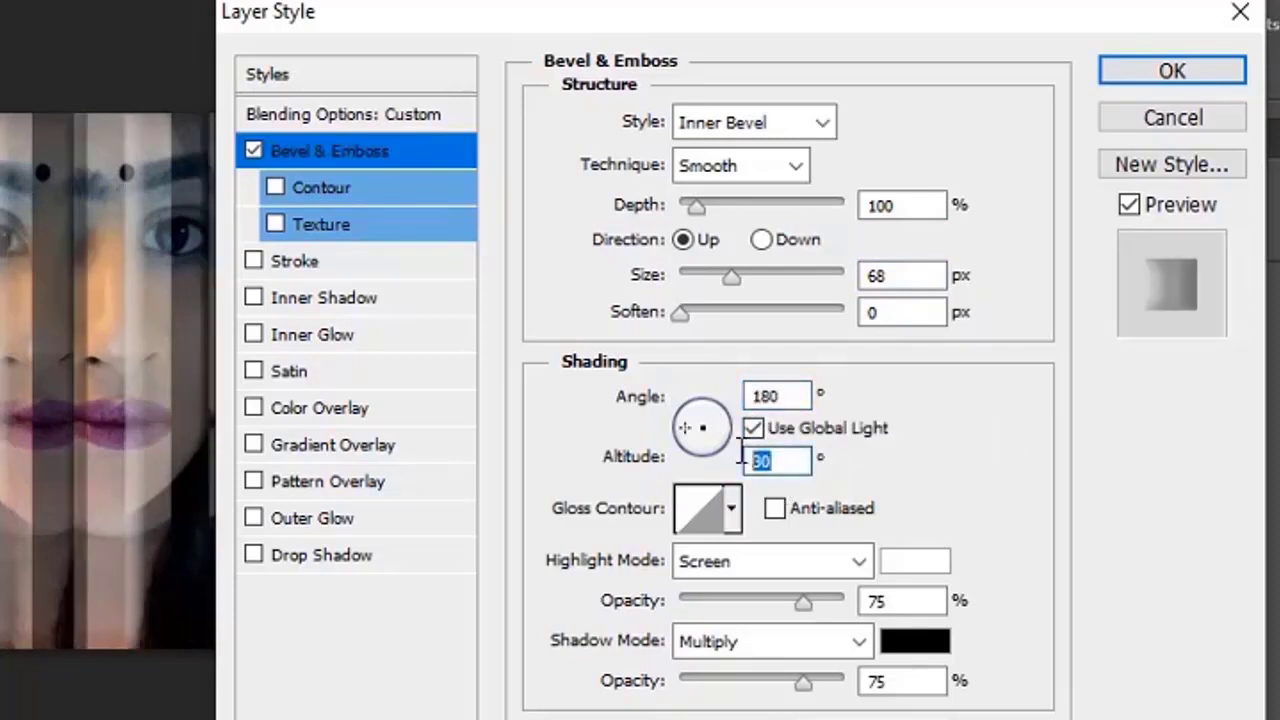
{"action": "type", "text": "5"}
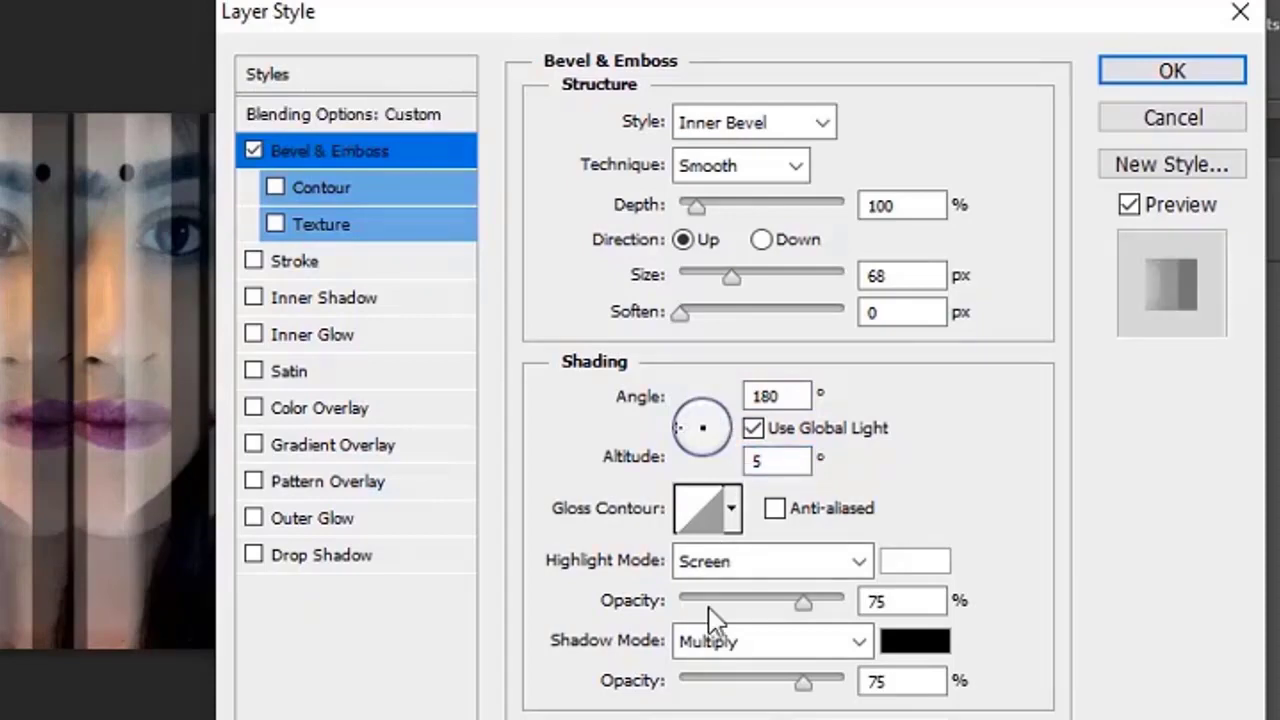
Set the dark layer's bevel highlight mode to Color Dodge and shadow mode to Color Burn at 30% opacity, and apply the style.
{"action": "left_click", "coordinate": [829, 561]}
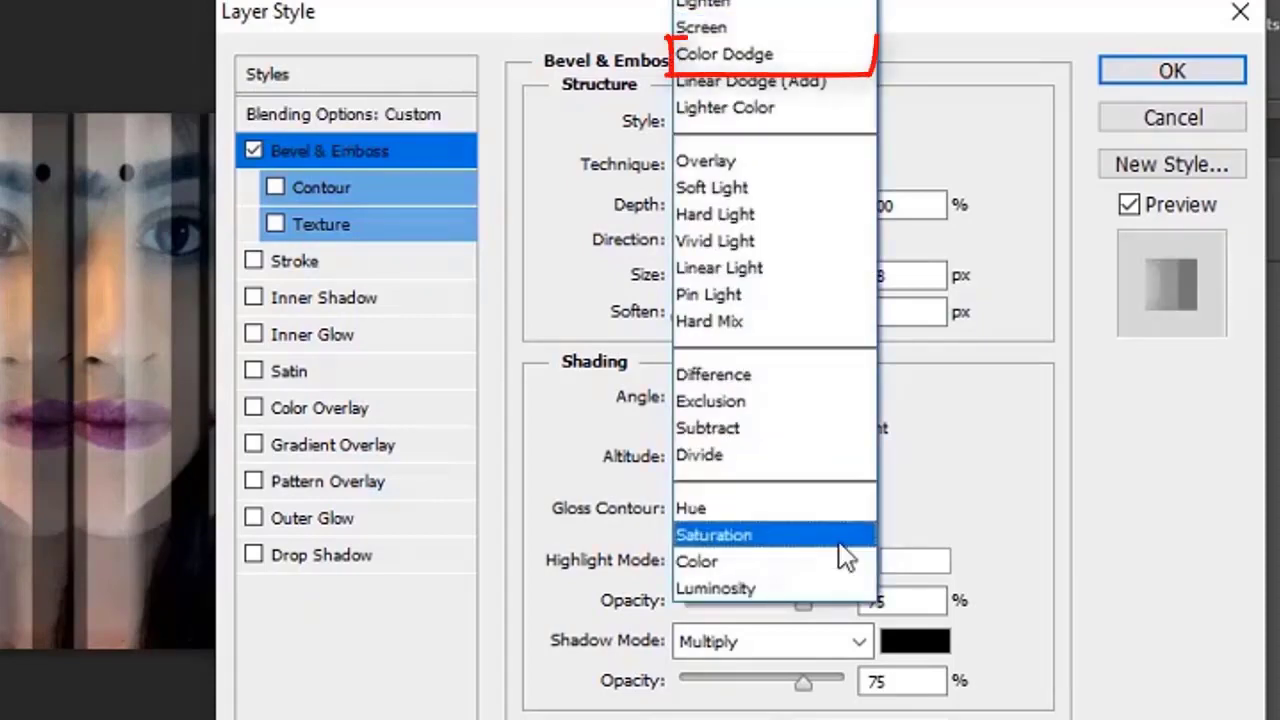
{"action": "left_click", "coordinate": [724, 54]}
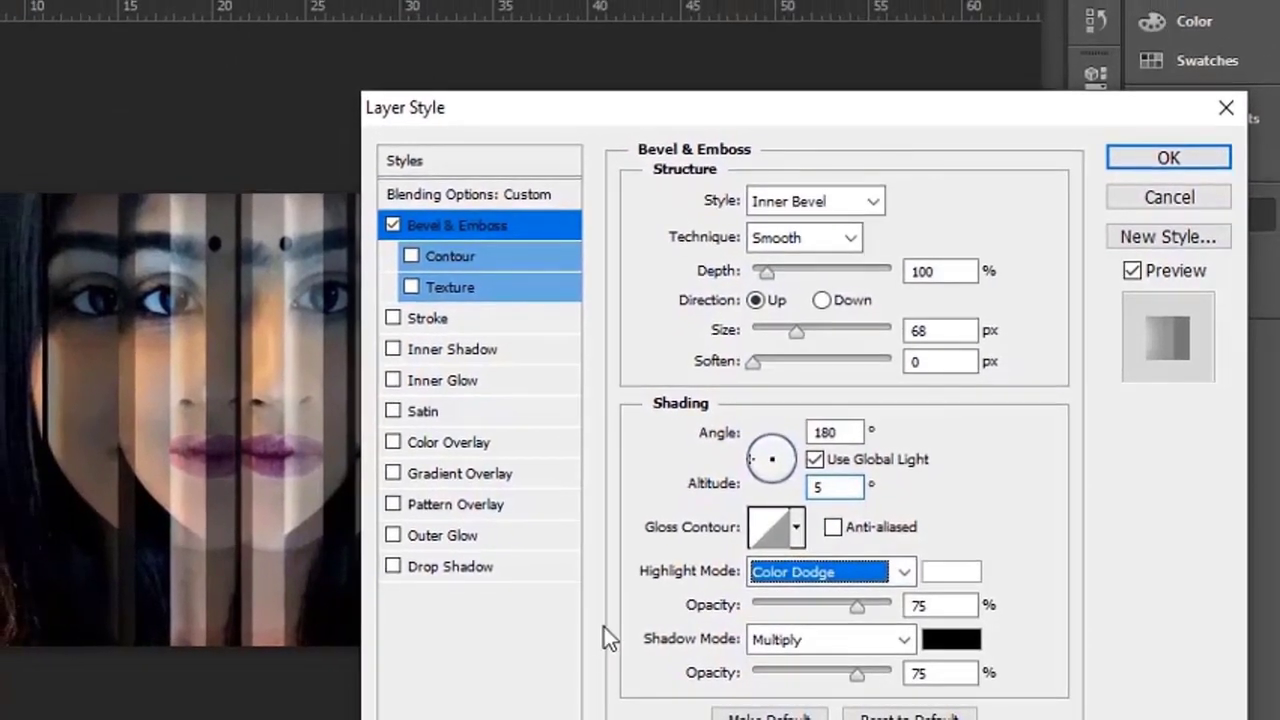
{"action": "left_click", "coordinate": [843, 640]}
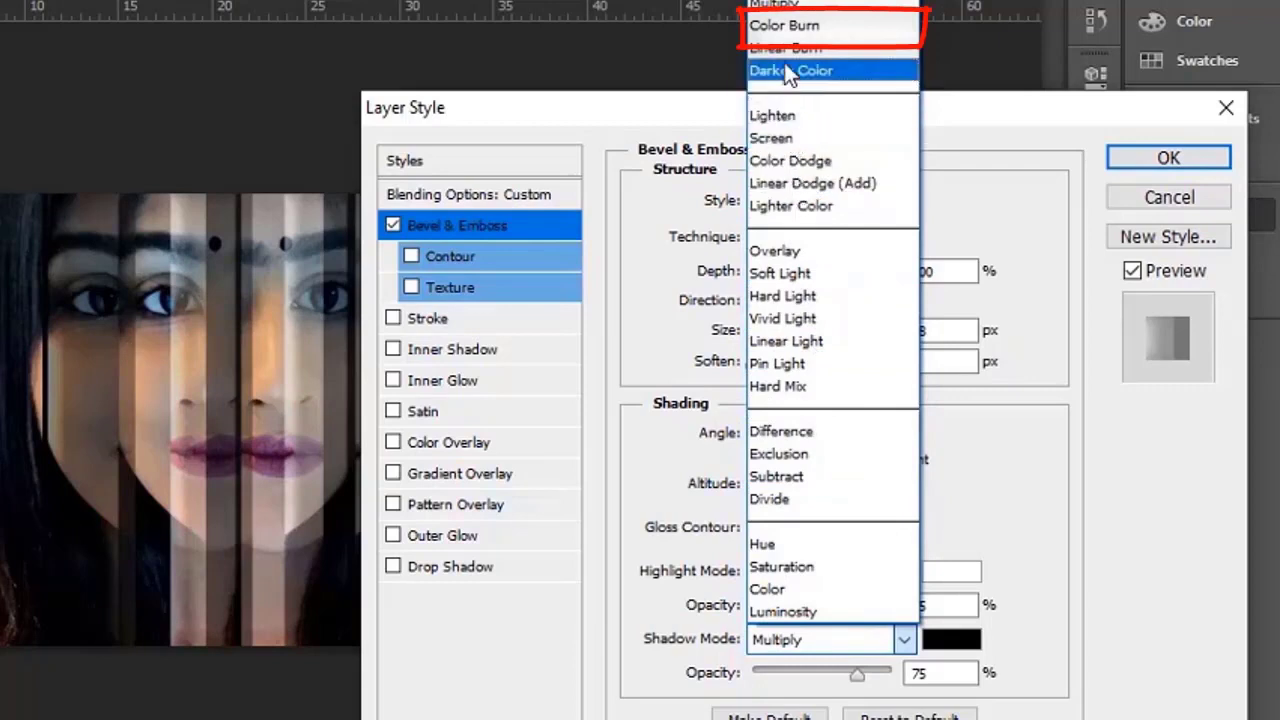
{"action": "left_click", "coordinate": [788, 25]}
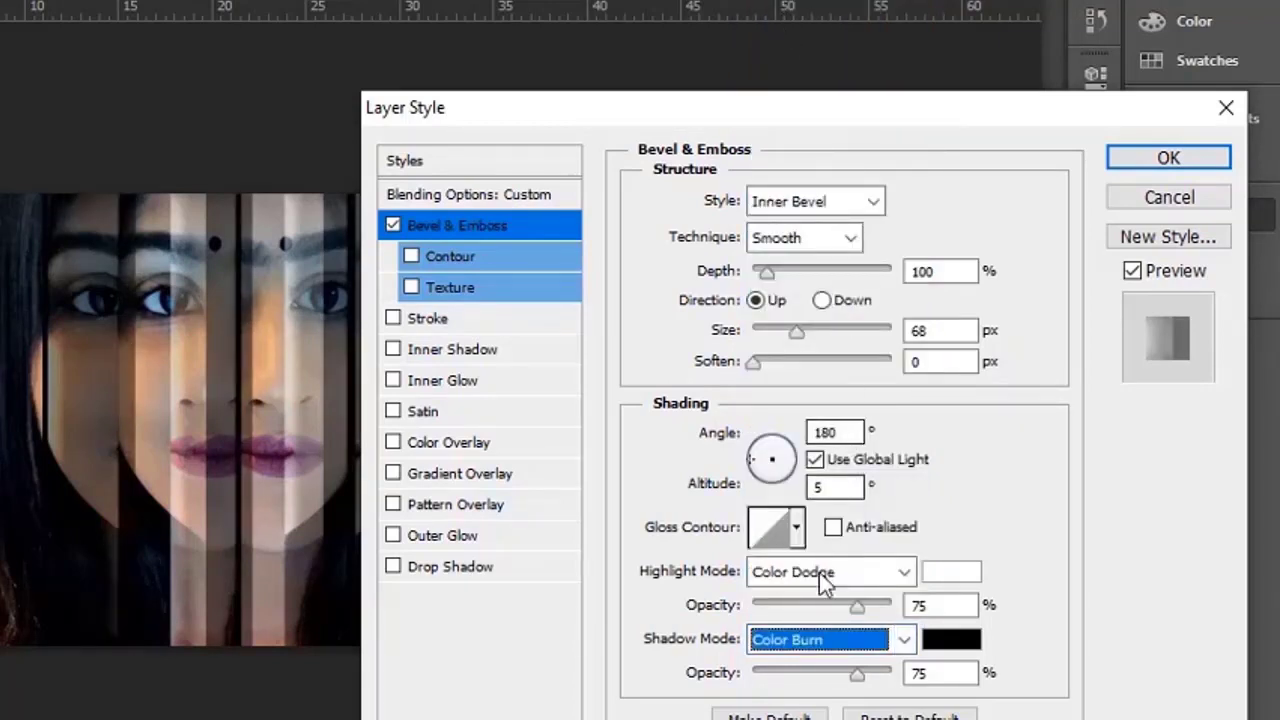
{"action": "left_click_drag", "start_coordinate": [855, 676], "coordinate": [797, 684]}
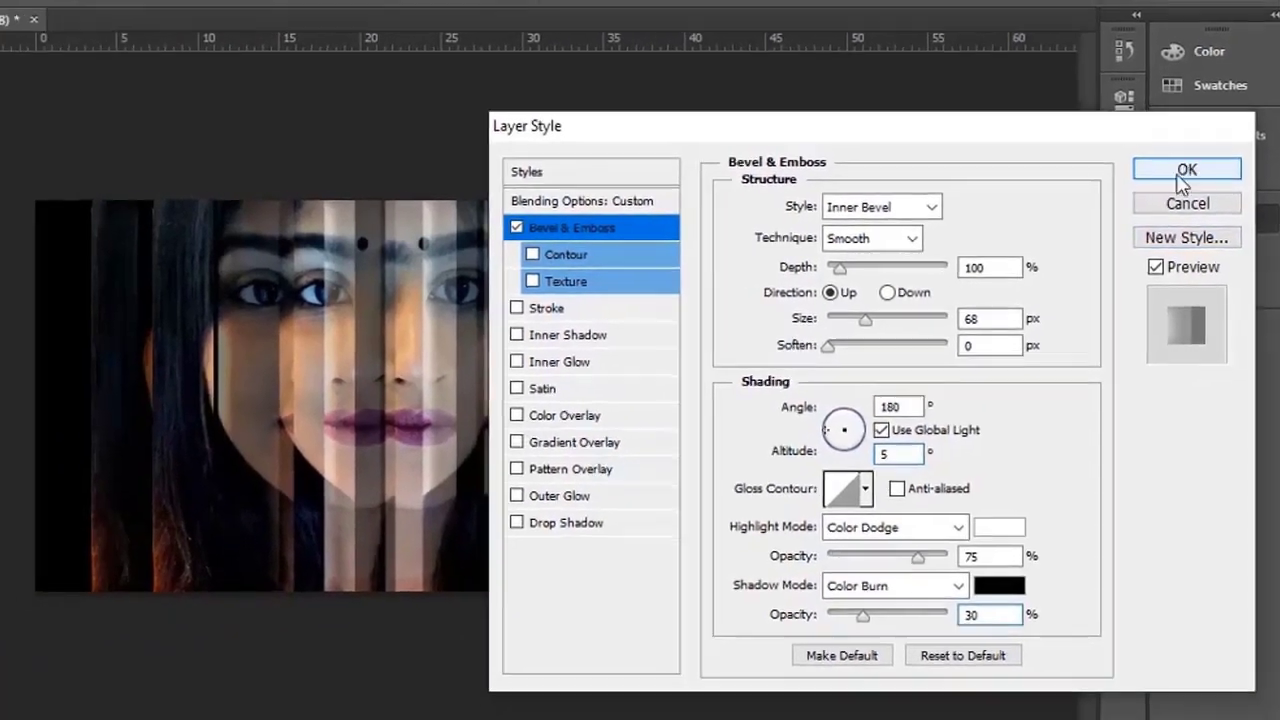
{"action": "left_click", "coordinate": [1170, 157]}
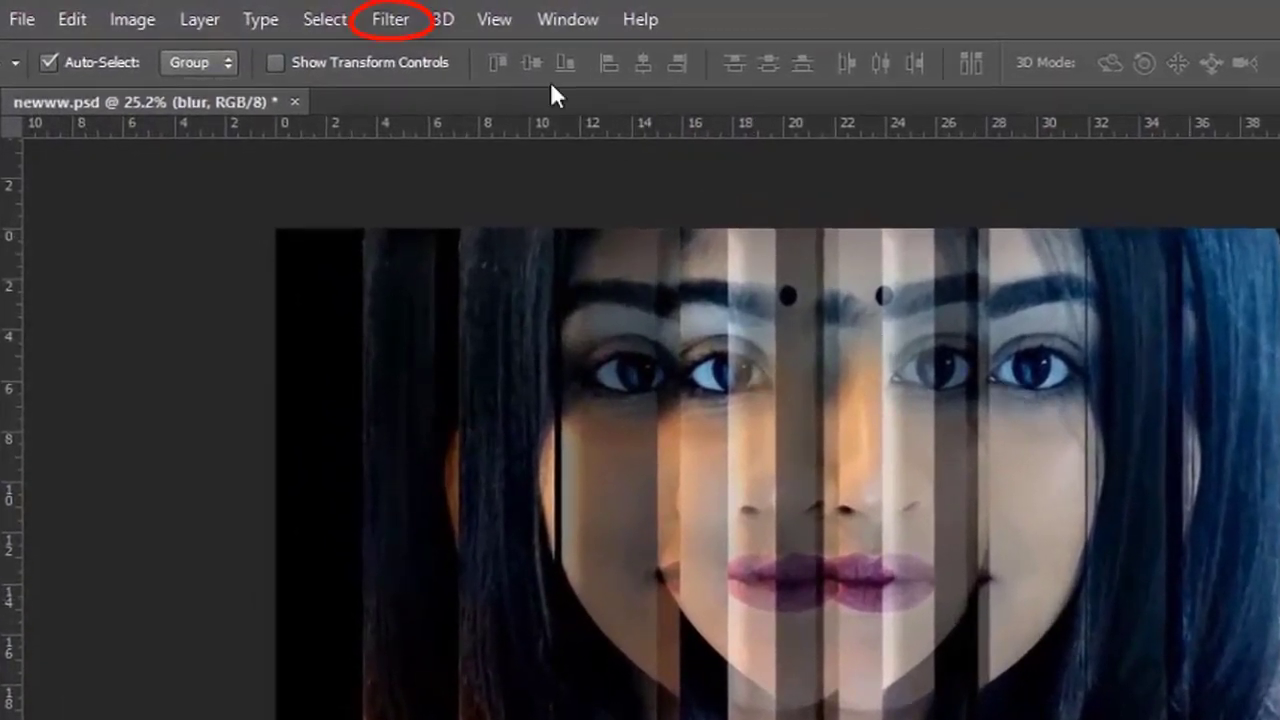
Apply a Gaussian Blur with a radius of 5.5 pixels to the blur layer.
{"action": "left_click", "coordinate": [390, 19]}
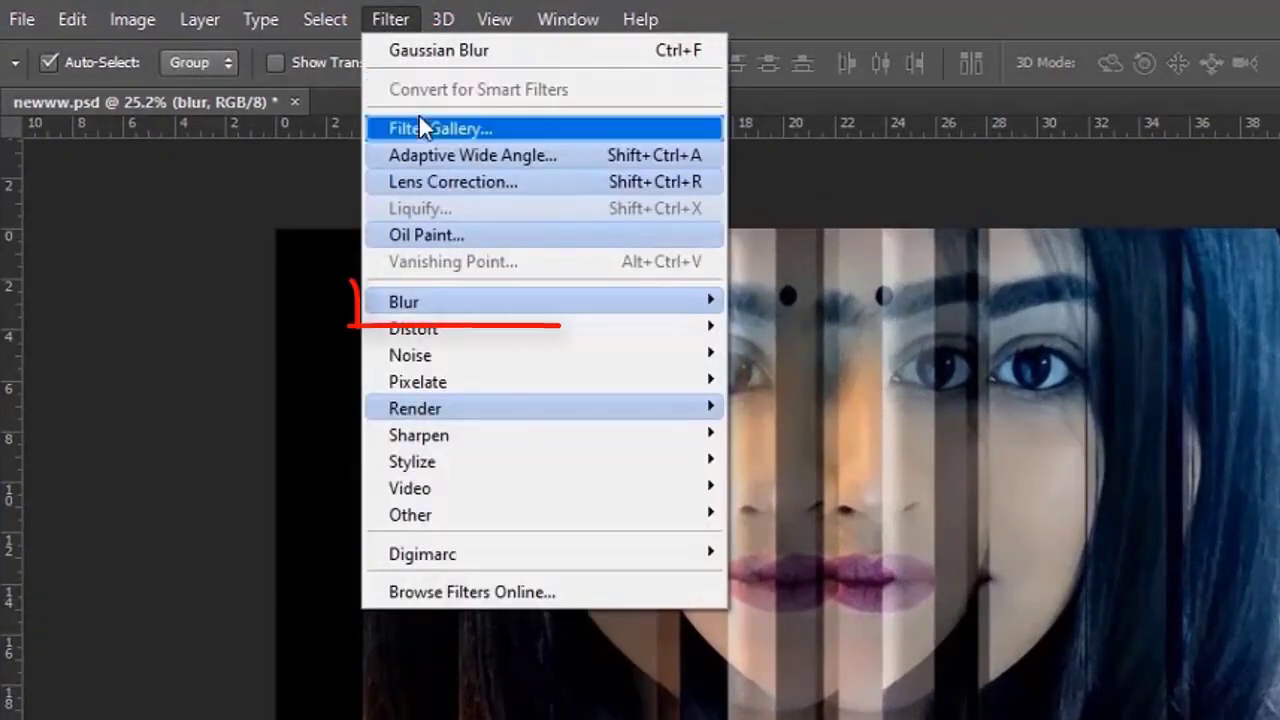
{"action": "mouse_move", "coordinate": [586, 320]}
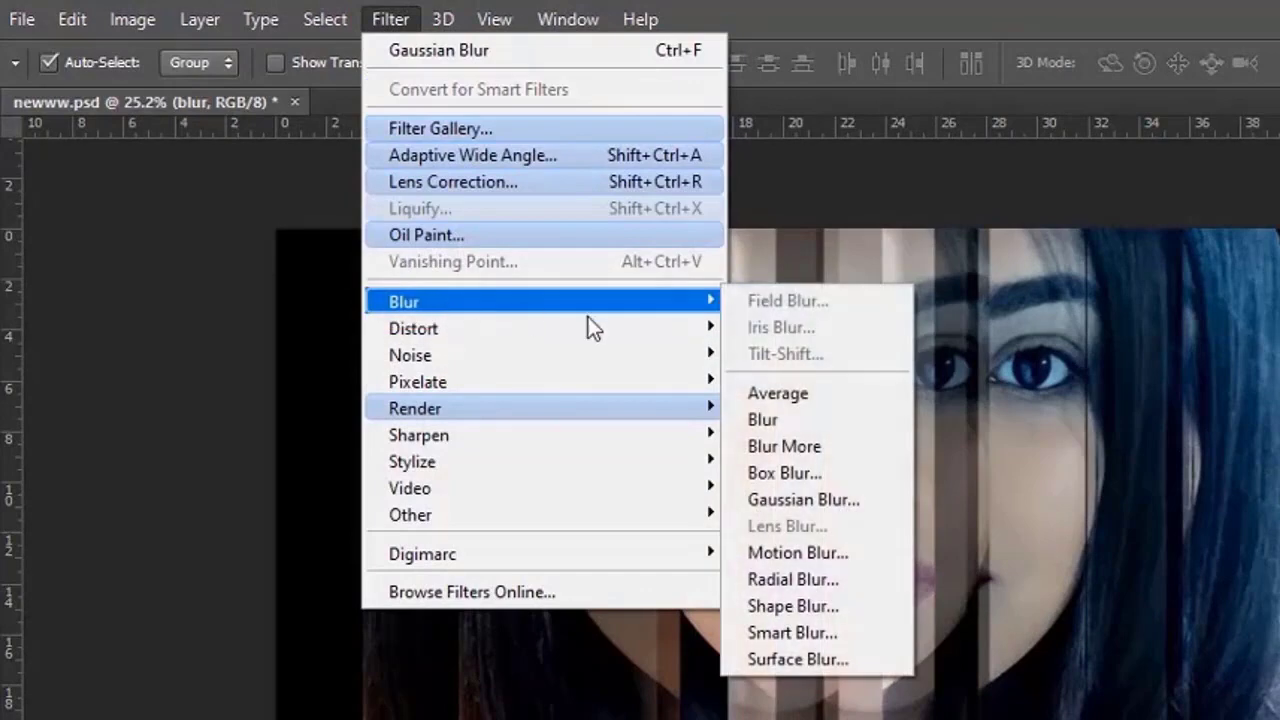
{"action": "left_click", "coordinate": [845, 501]}
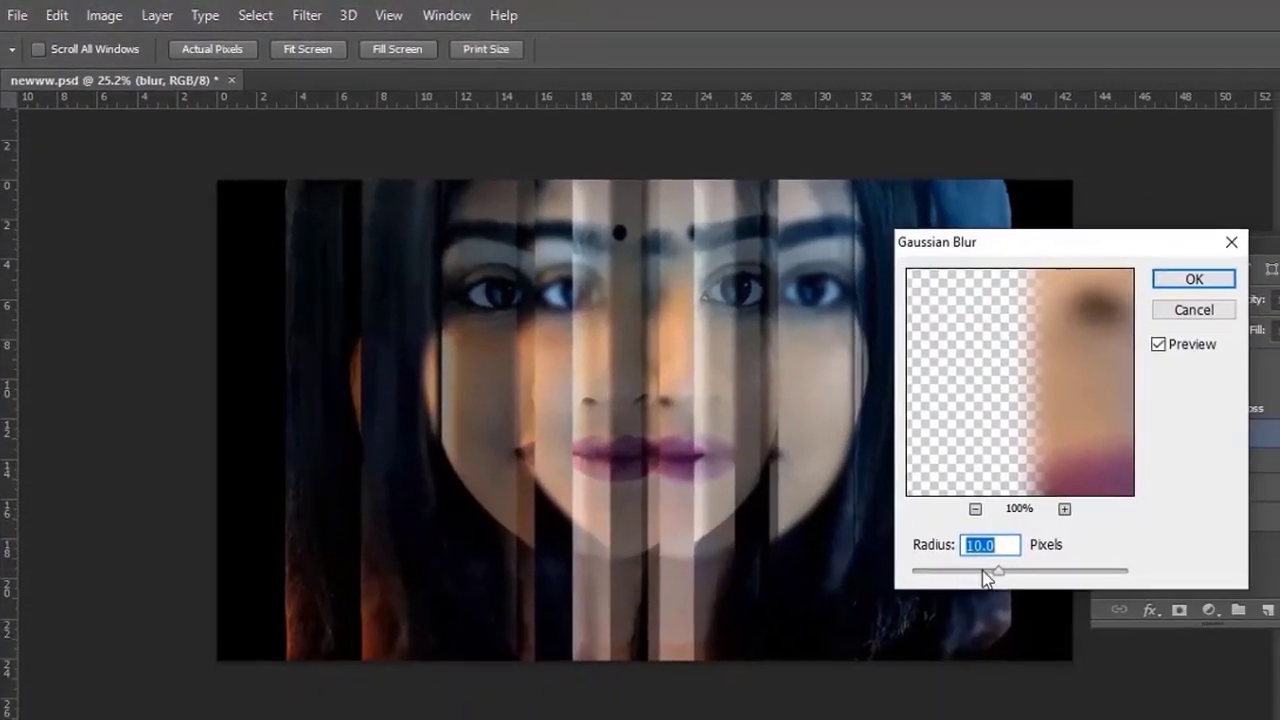
{"action": "left_click", "coordinate": [991, 572]}
{"action": "left_click_drag", "start_coordinate": [984, 578], "coordinate": [980, 576]}
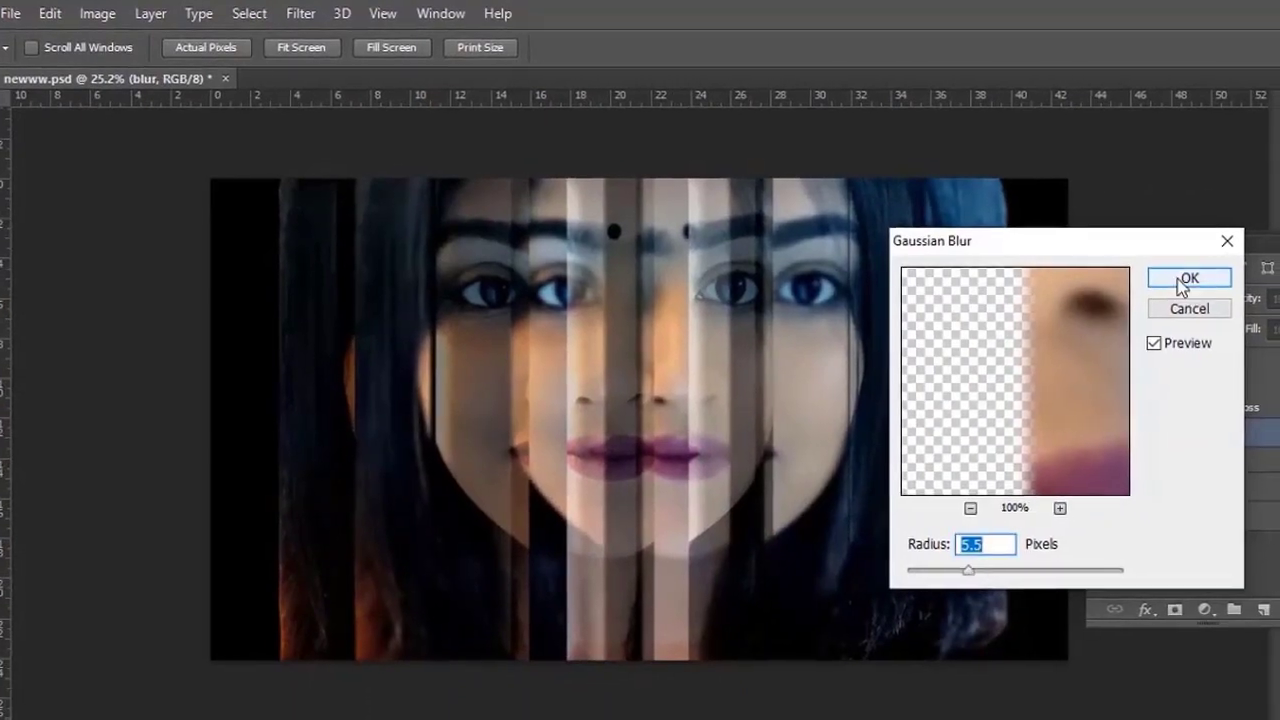
{"action": "left_click", "coordinate": [1190, 280]}
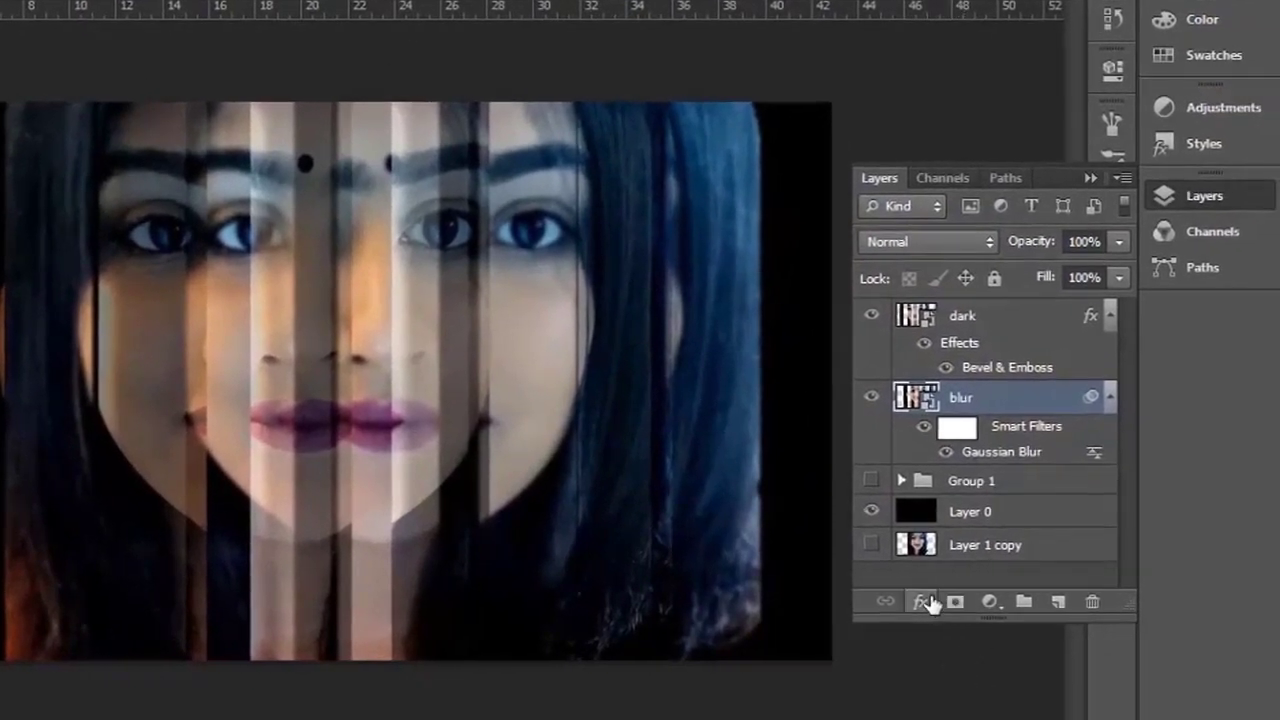
Add a Bevel & Emboss effect to the blur layer with a size of 68 px.
{"action": "left_click", "coordinate": [929, 603]}
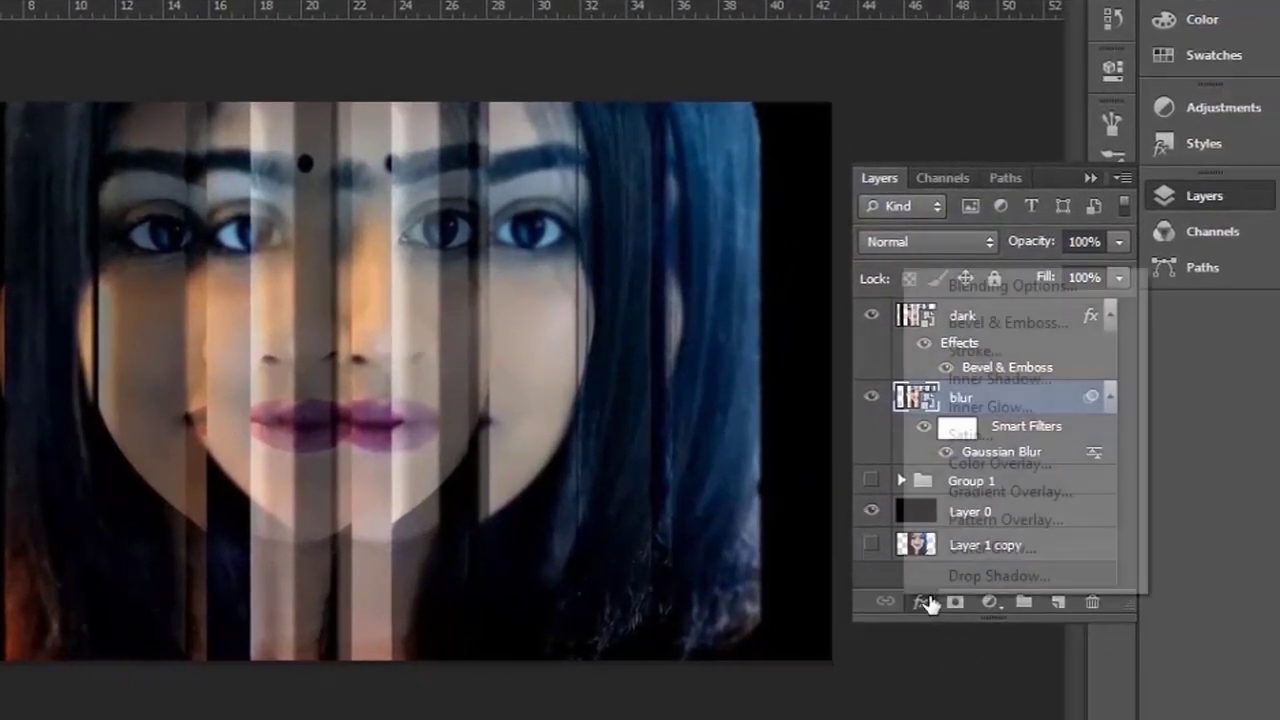
{"action": "left_click", "coordinate": [1014, 325]}
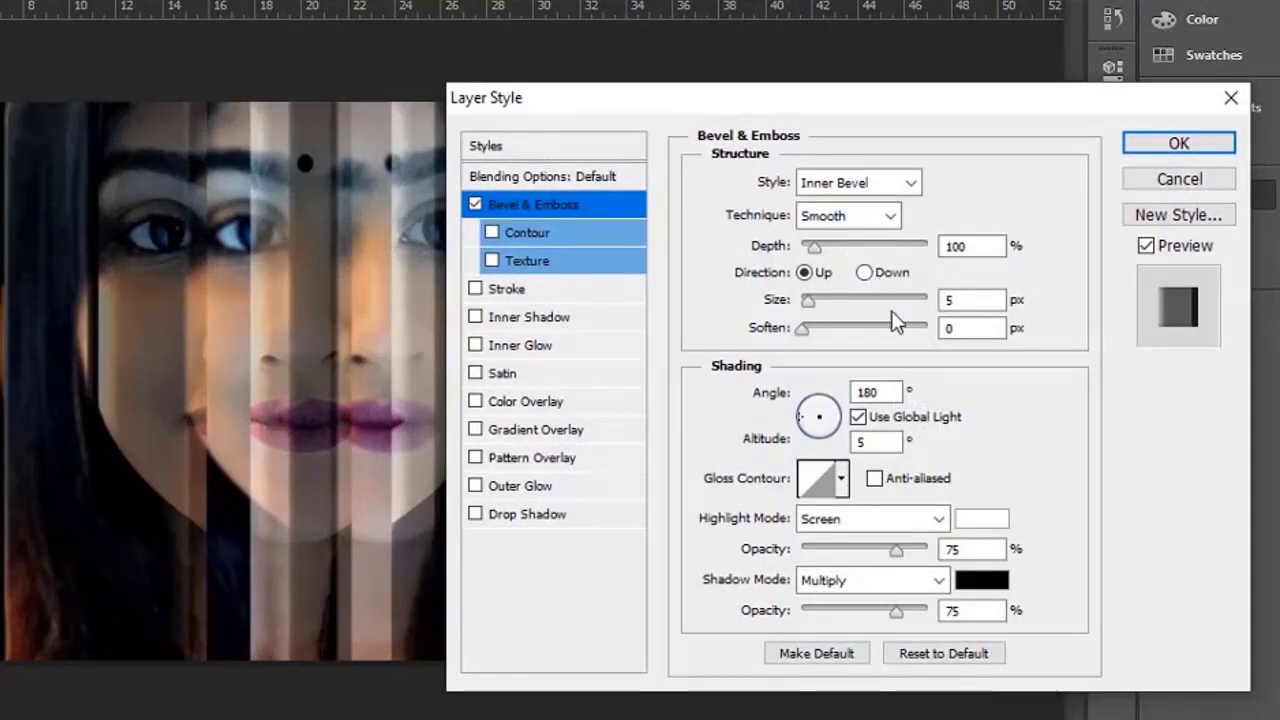
{"action": "double_click", "coordinate": [940, 300]}
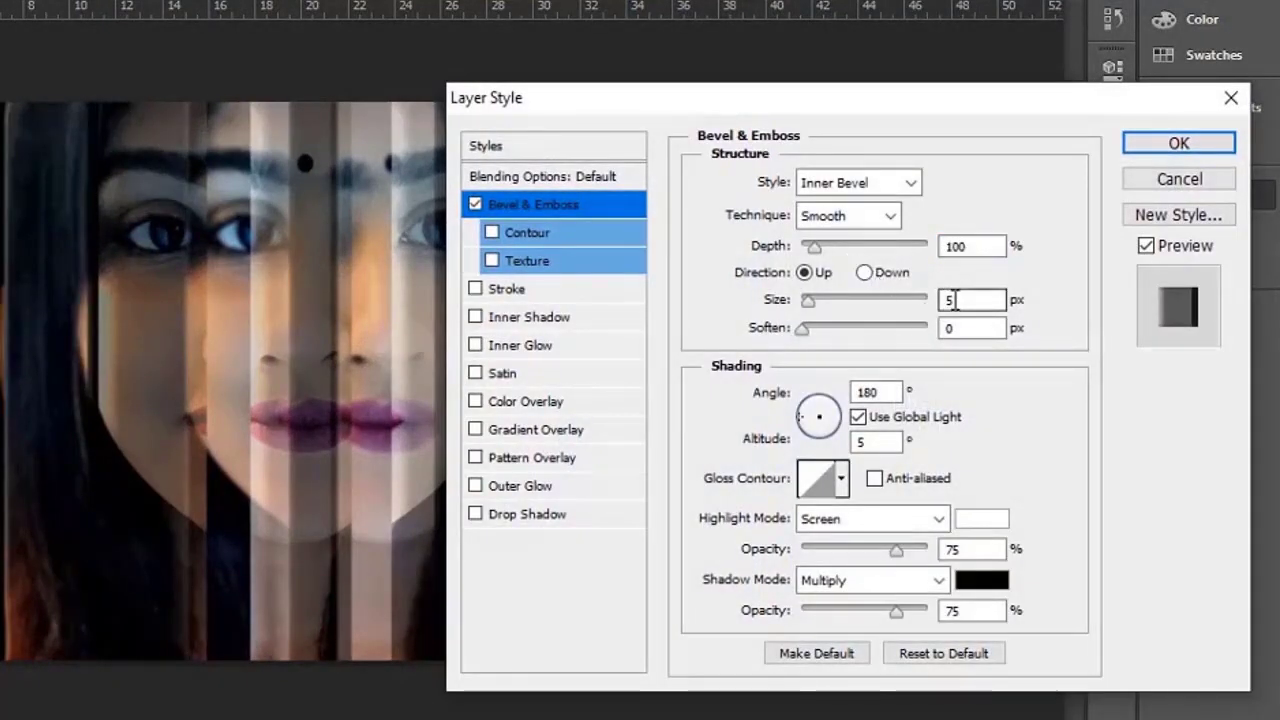
{"action": "type", "text": "68"}
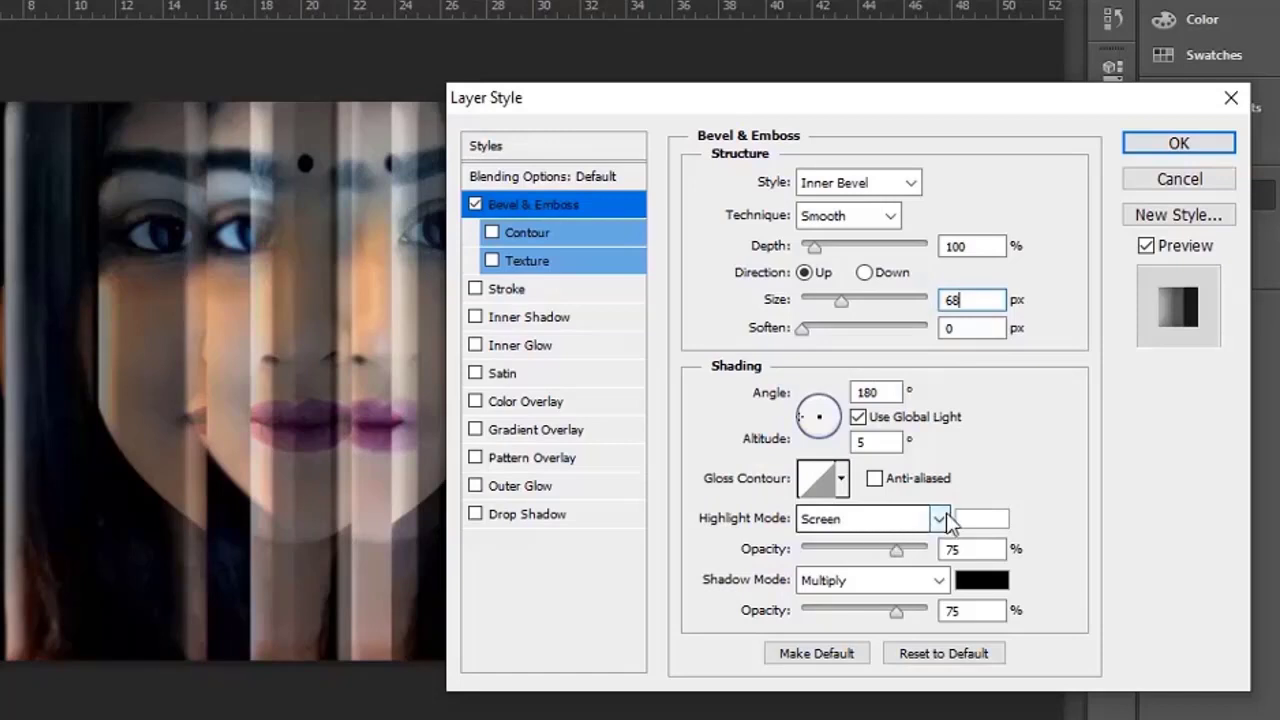
Give the blur layer's bevel a Color Dodge highlight mode and a Color Burn shadow mode at 30% opacity, and apply the style.
{"action": "left_click", "coordinate": [943, 515]}
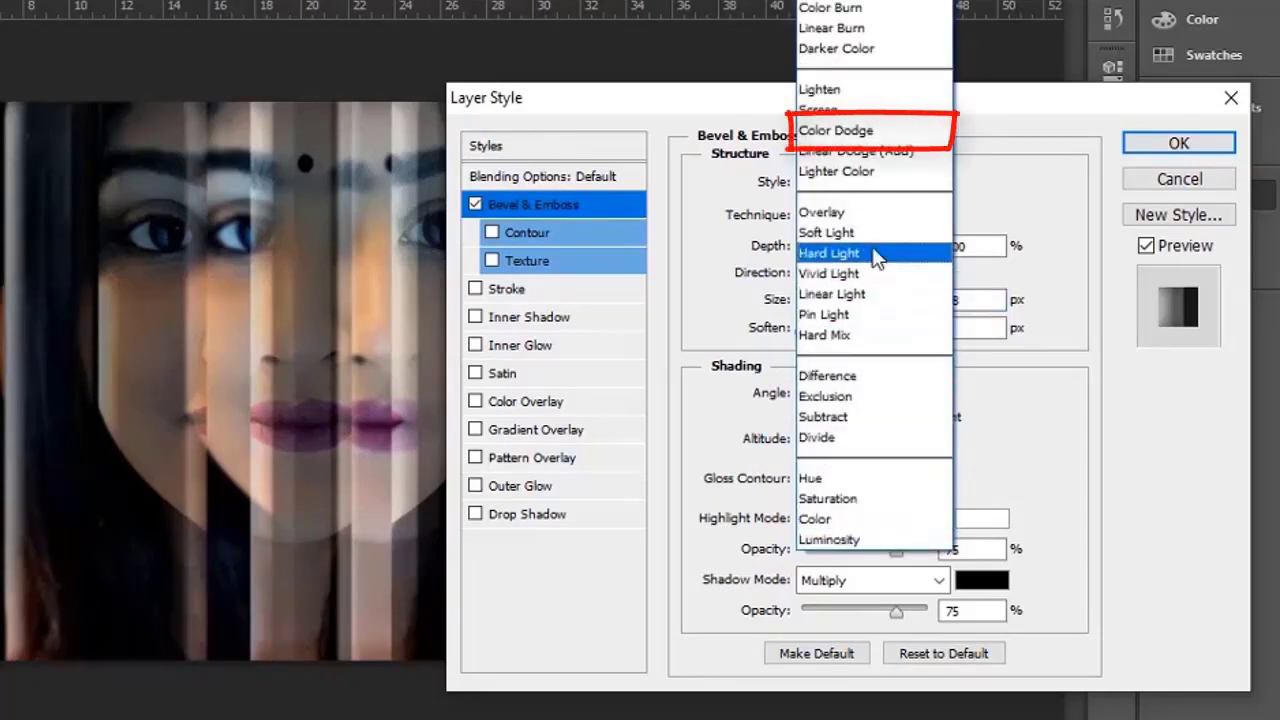
{"action": "left_click", "coordinate": [847, 131]}
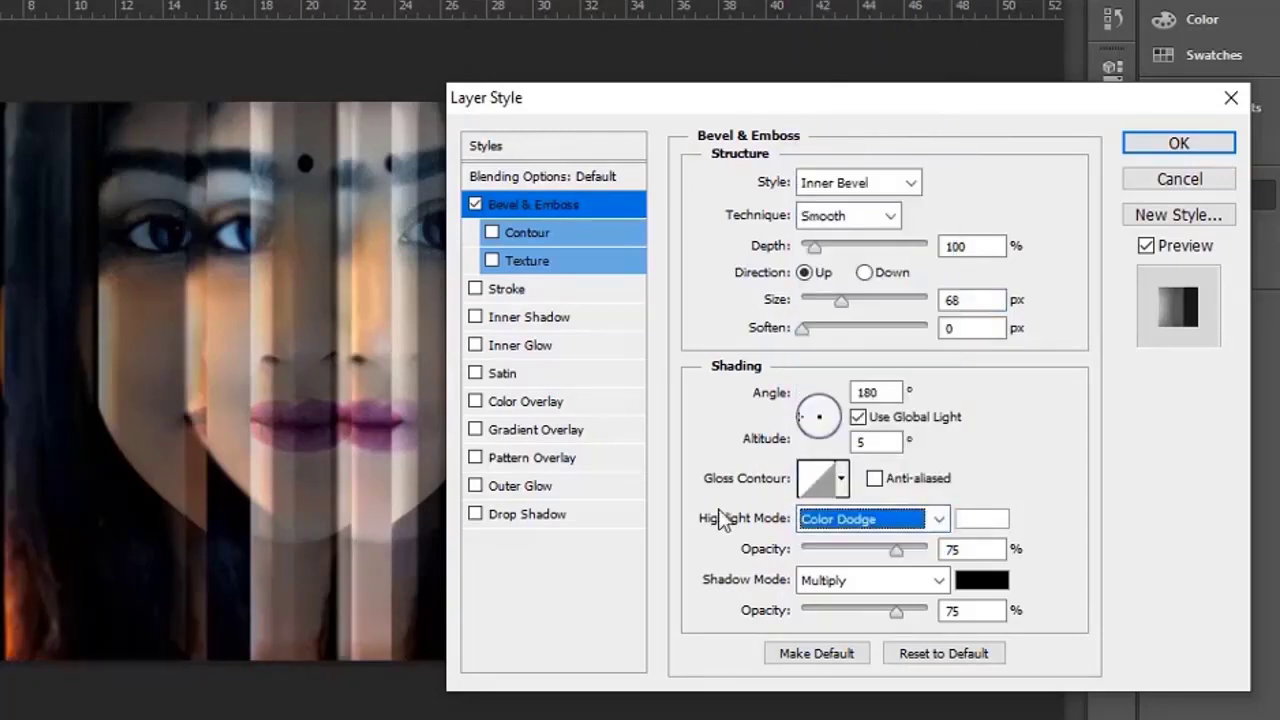
{"action": "left_click", "coordinate": [924, 582]}
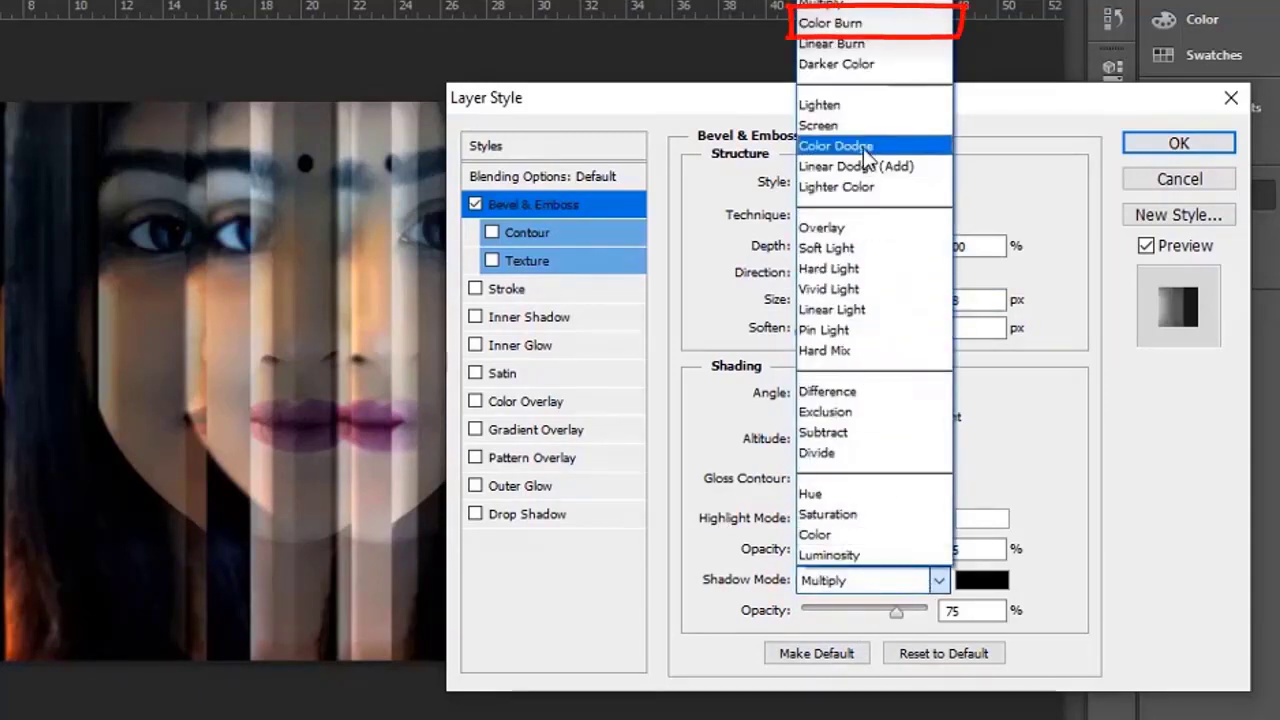
{"action": "left_click", "coordinate": [862, 24]}
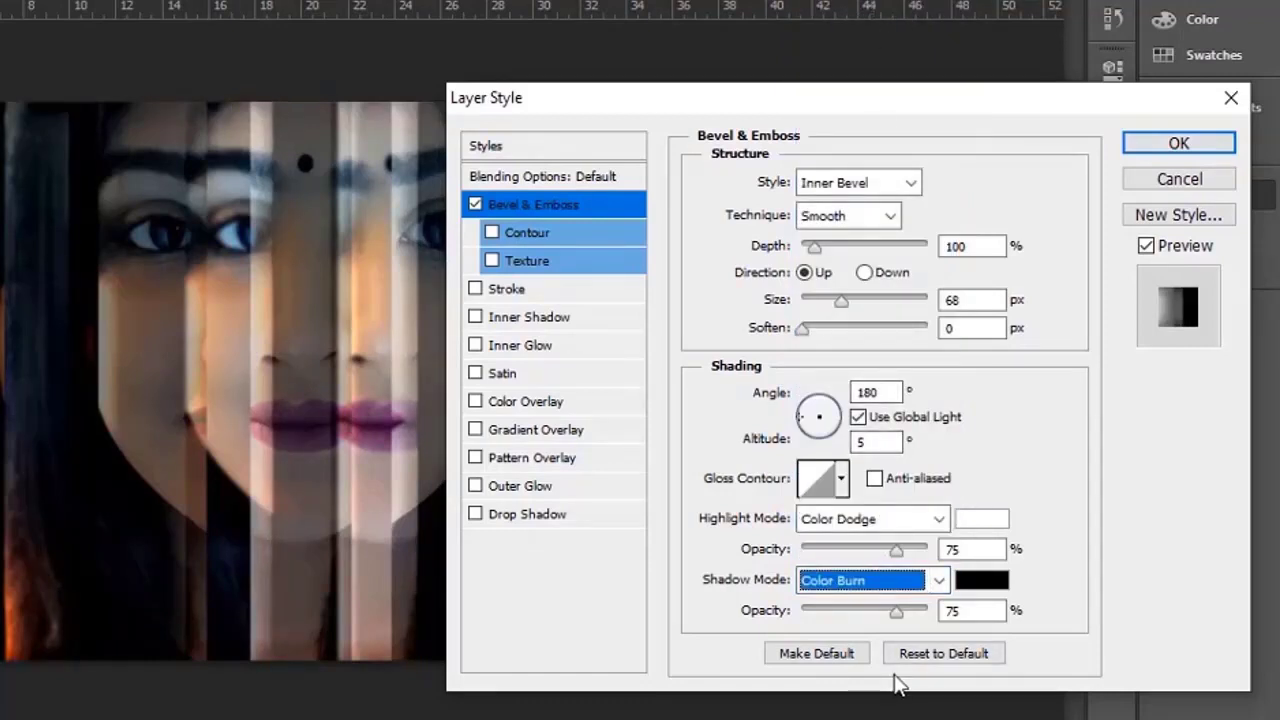
{"action": "left_click_drag", "start_coordinate": [900, 618], "coordinate": [838, 617]}
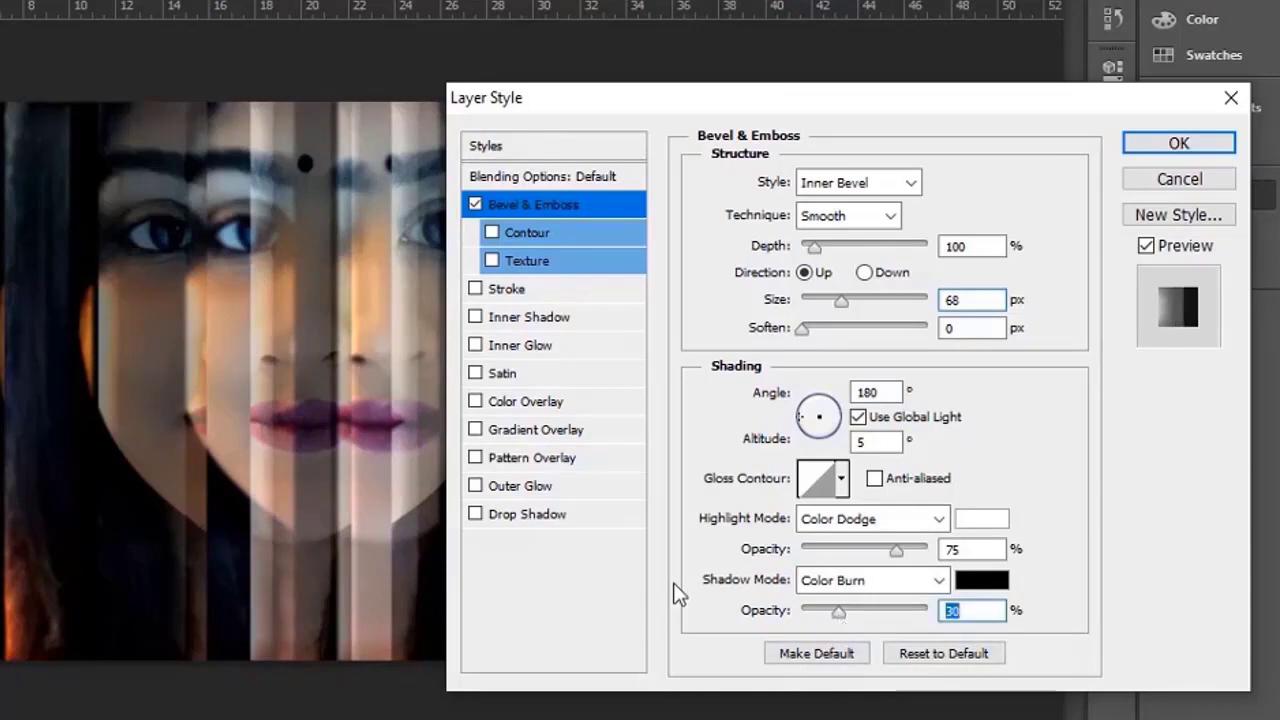
{"action": "left_click", "coordinate": [1179, 146]}
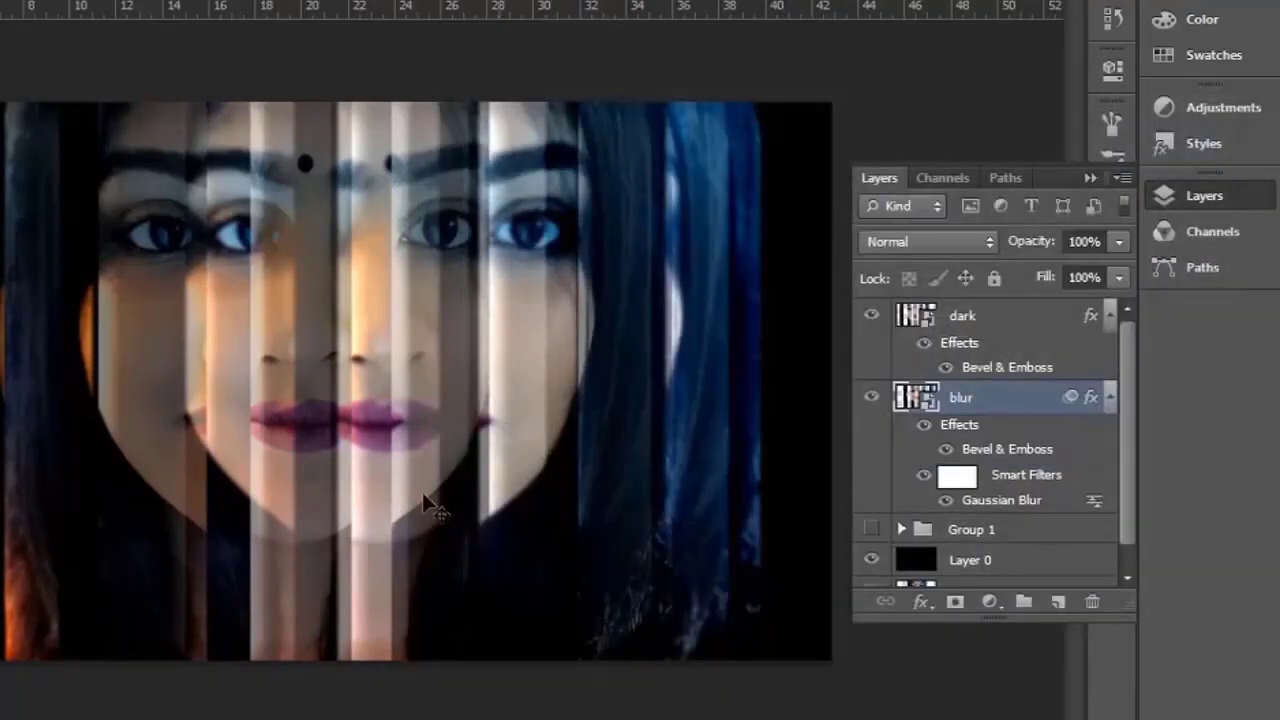
Add a black (000000) Solid Color fill layer above the dark layer and select its layer mask.
{"action": "key", "text": "ctrl+minus"}
{"action": "key", "text": "ctrl+plus"}
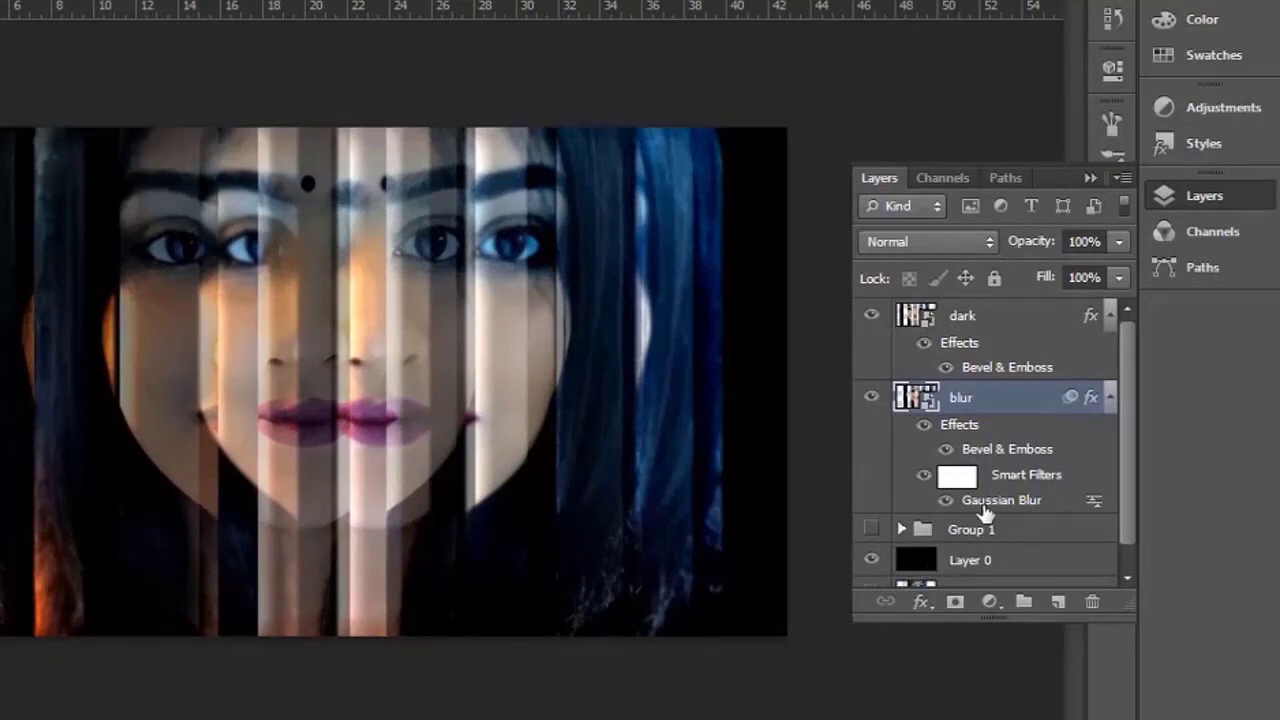
{"action": "left_click", "coordinate": [962, 316]}
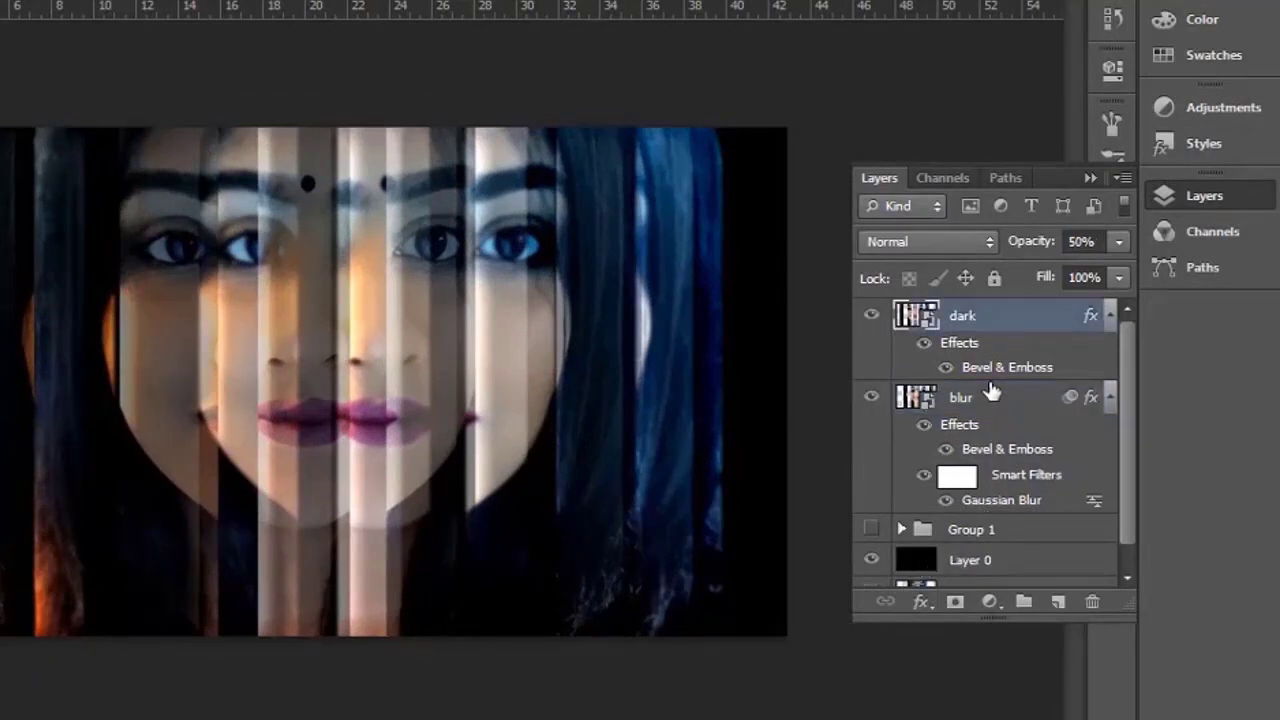
{"action": "key", "text": "5"}
{"action": "key", "text": "ctrl+minus"}
{"action": "left_click", "coordinate": [988, 602]}
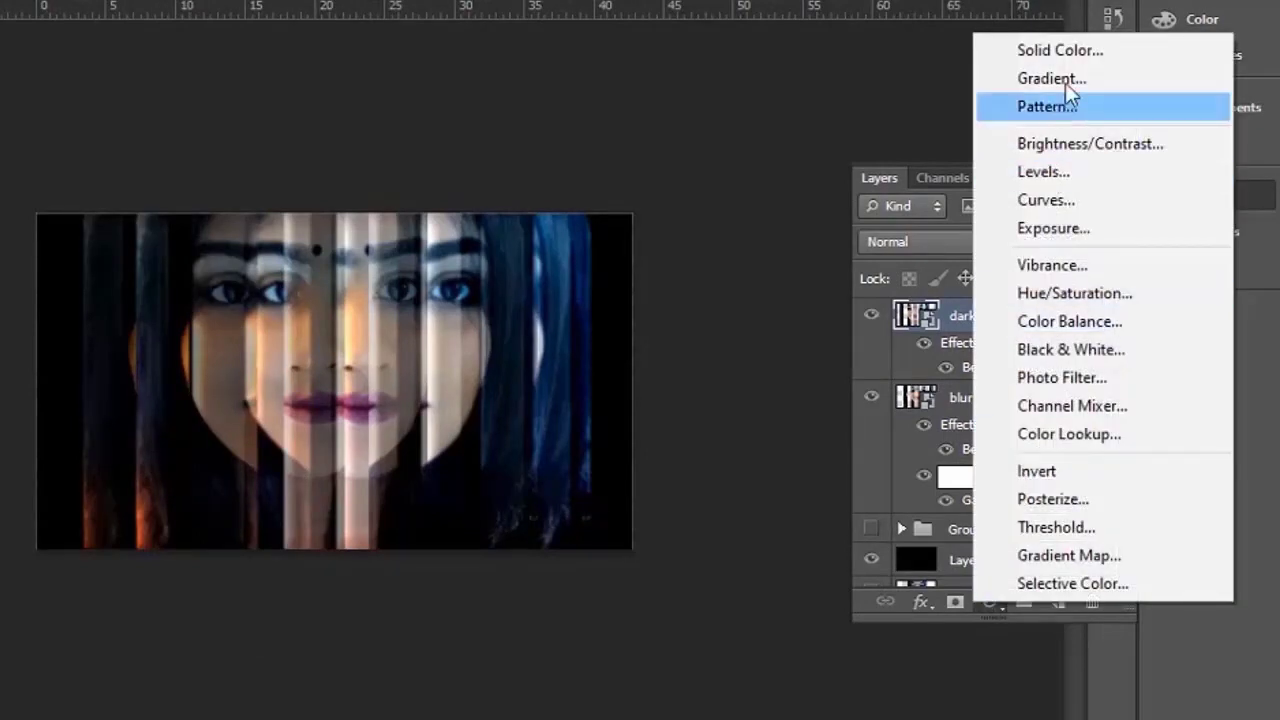
{"action": "left_click", "coordinate": [1079, 52]}
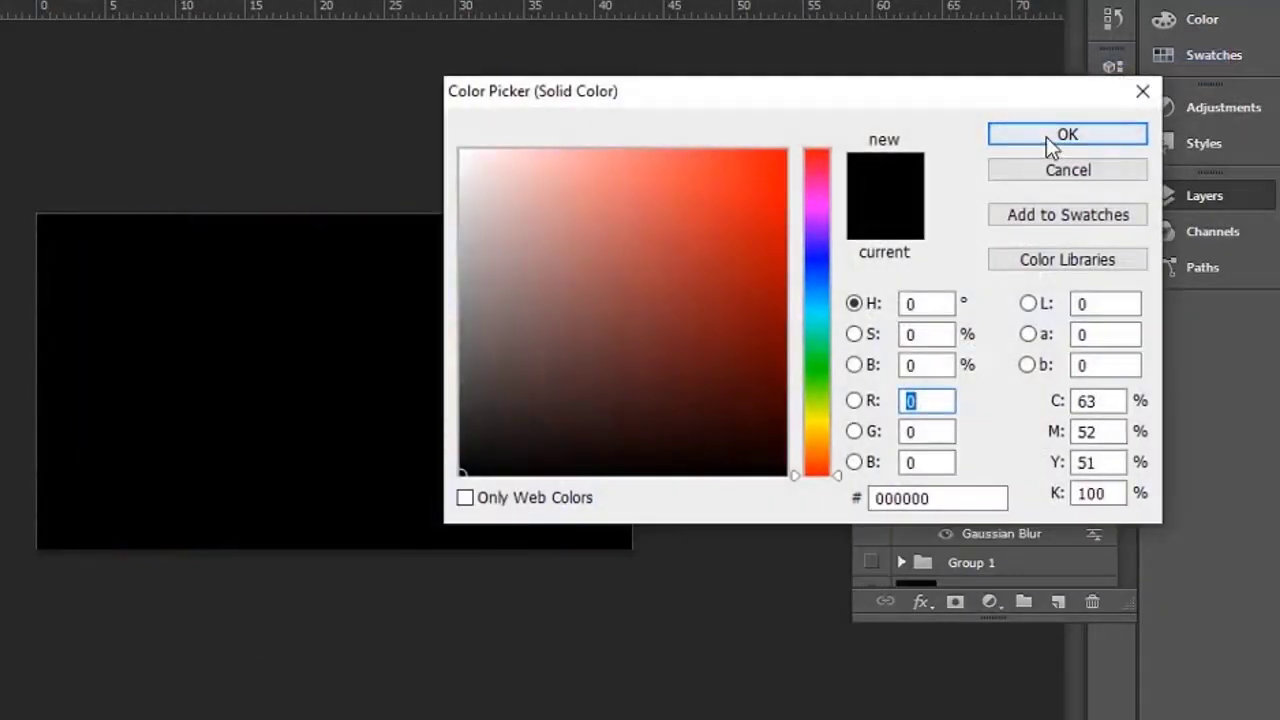
{"action": "left_click", "coordinate": [1050, 136]}
{"action": "left_click", "coordinate": [976, 315]}
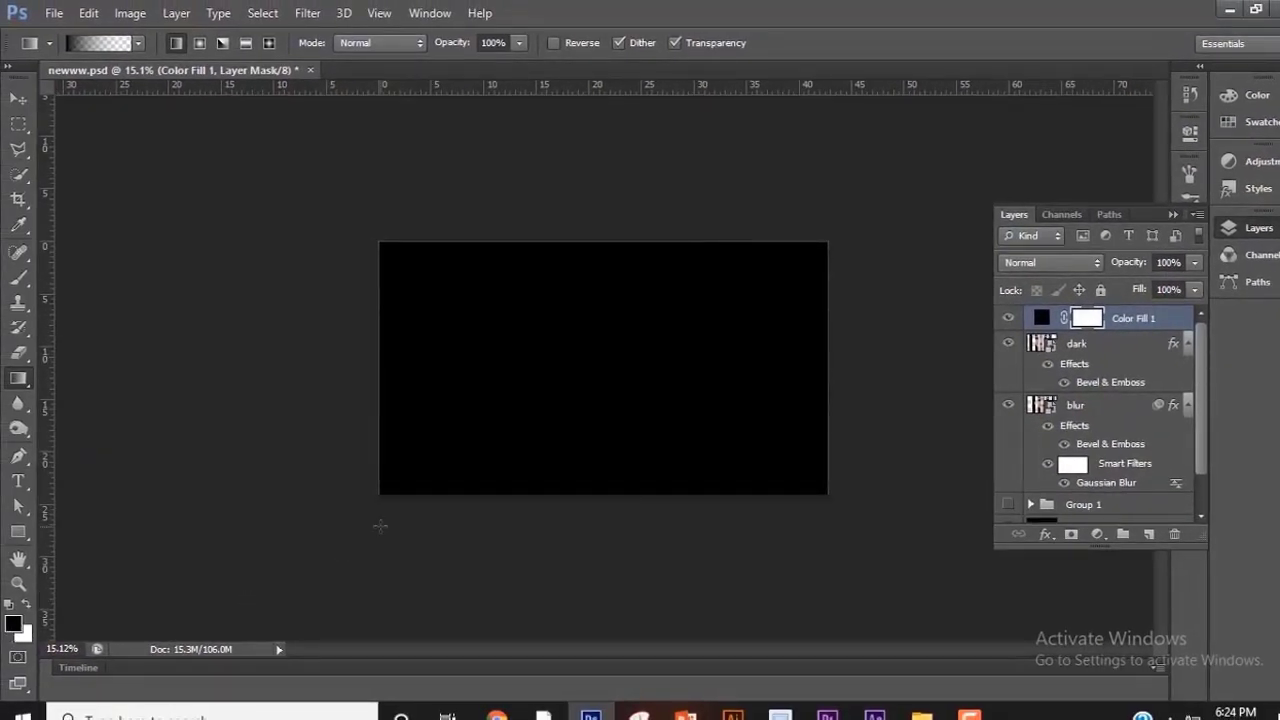
Choose the Brush tool with the soft round 100 px preset at 0% hardness.
{"action": "left_click", "coordinate": [20, 279]}
{"action": "left_click", "coordinate": [98, 45]}
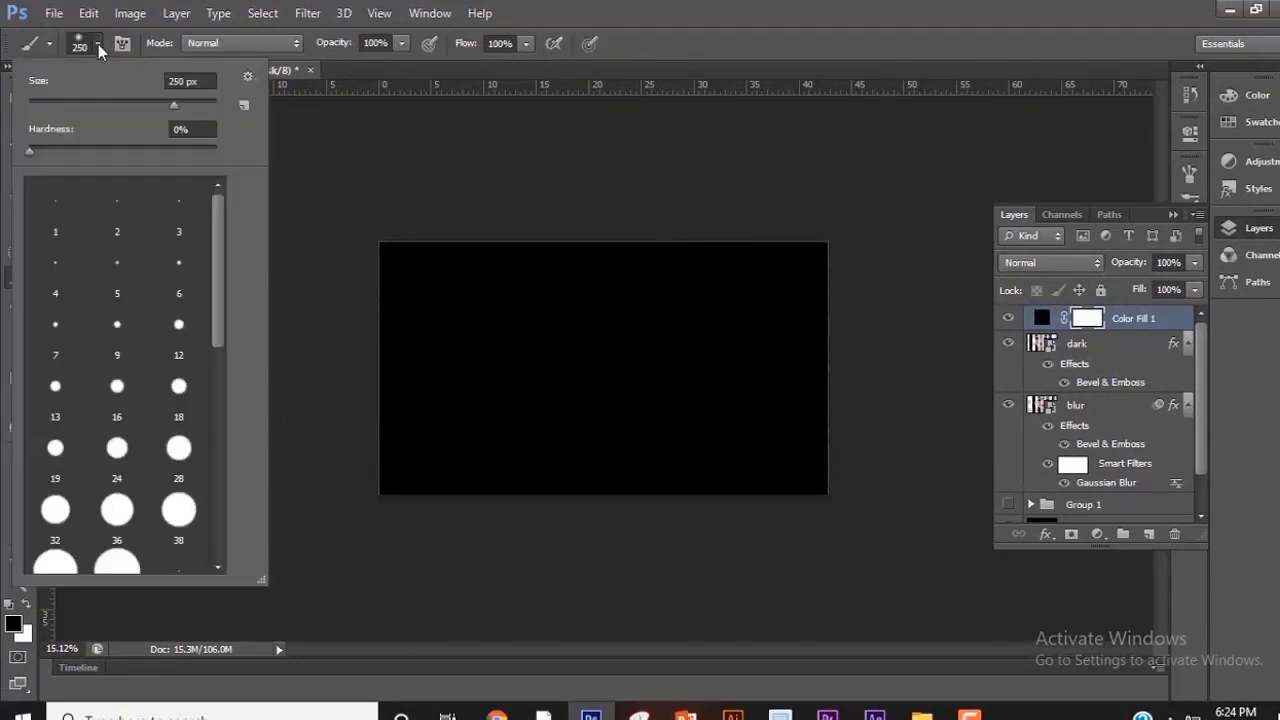
{"action": "scroll", "coordinate": [156, 455], "scroll_direction": "down", "scroll_amount": 10}
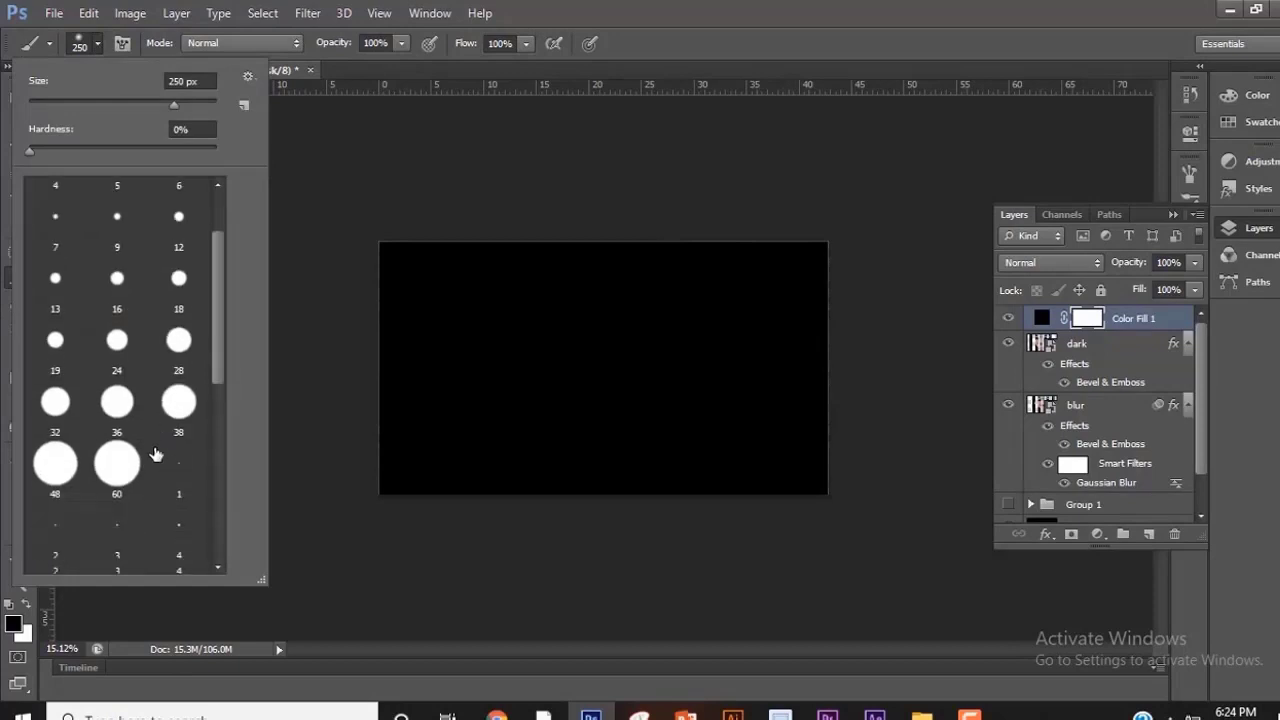
{"action": "scroll", "coordinate": [156, 455], "scroll_direction": "down", "scroll_amount": 2}
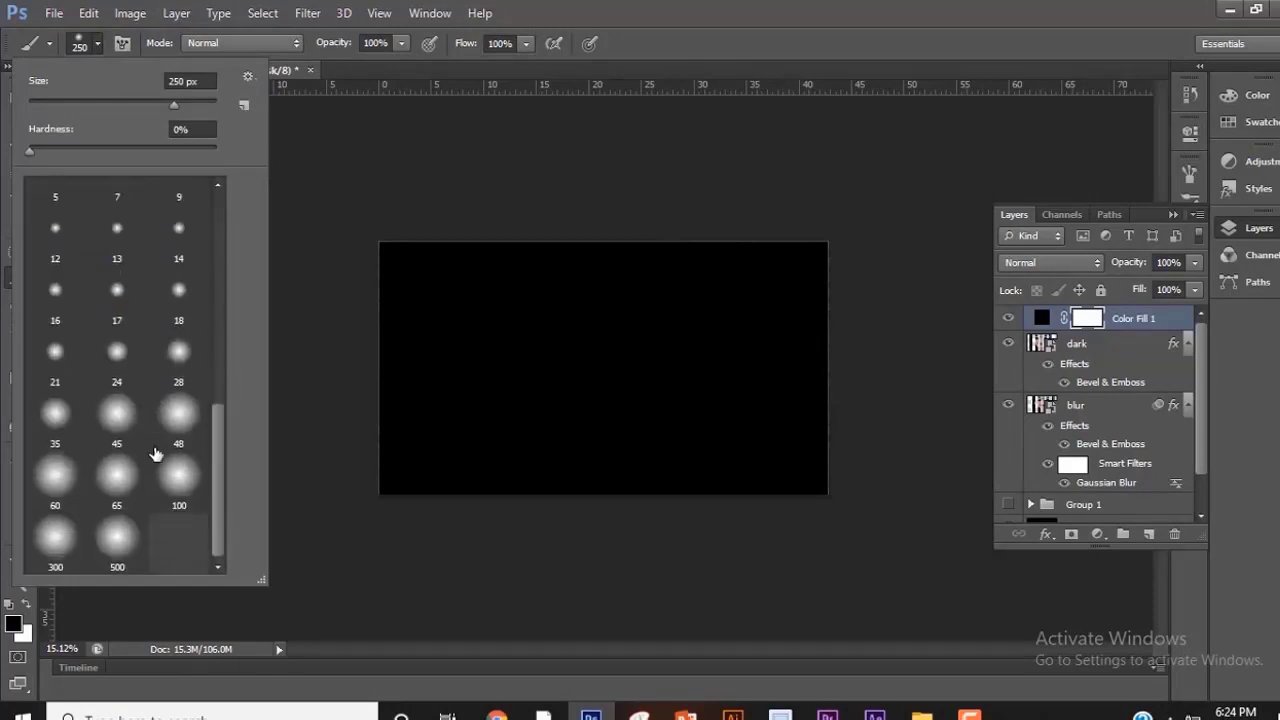
{"action": "left_click", "coordinate": [186, 487]}
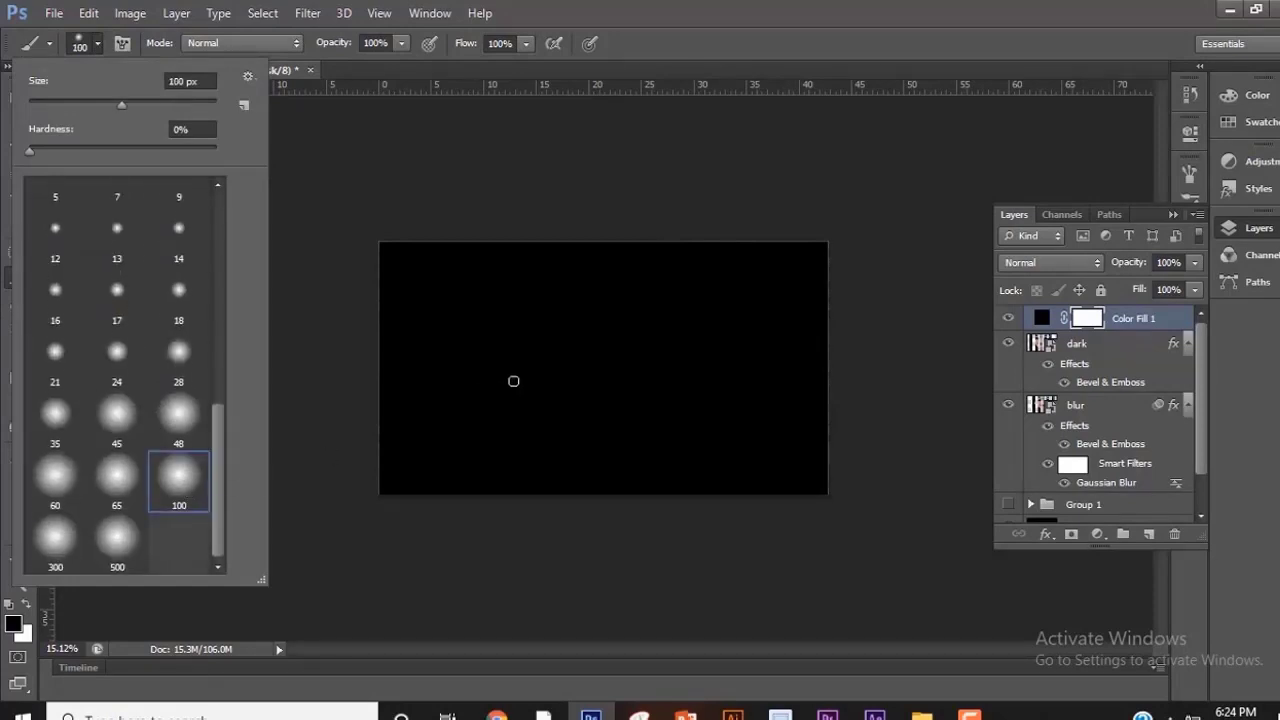
Enlarge the soft round brush to 2700 px.
{"action": "left_click", "coordinate": [545, 385]}
{"action": "key", "text": "bracketright"}
{"action": "key", "text": "bracketright"}
{"action": "key", "text": "bracketright"}
{"action": "key", "text": "bracketright"}
{"action": "key", "text": "bracketright"}
{"action": "key", "text": "bracketright"}
{"action": "key", "text": "bracketright"}
{"action": "key", "text": "bracketright"}
{"action": "key", "text": "bracketright"}
{"action": "key", "text": "bracketright"}
{"action": "key", "text": "bracketright"}
{"action": "key", "text": "bracketright"}
{"action": "key", "text": "bracketright"}
{"action": "key", "text": "bracketright"}
{"action": "key", "text": "bracketright"}
{"action": "key", "text": "bracketright"}
{"action": "key", "text": "bracketright"}
{"action": "key", "text": "bracketright"}
{"action": "key", "text": "bracketright"}
{"action": "key", "text": "bracketright"}
{"action": "key", "text": "bracketleft"}
{"action": "key", "text": "bracketleft"}
{"action": "key", "text": "bracketleft"}
{"action": "key", "text": "bracketleft"}
{"action": "key", "text": "bracketleft"}
{"action": "key", "text": "bracketleft"}
{"action": "key", "text": "bracketleft"}
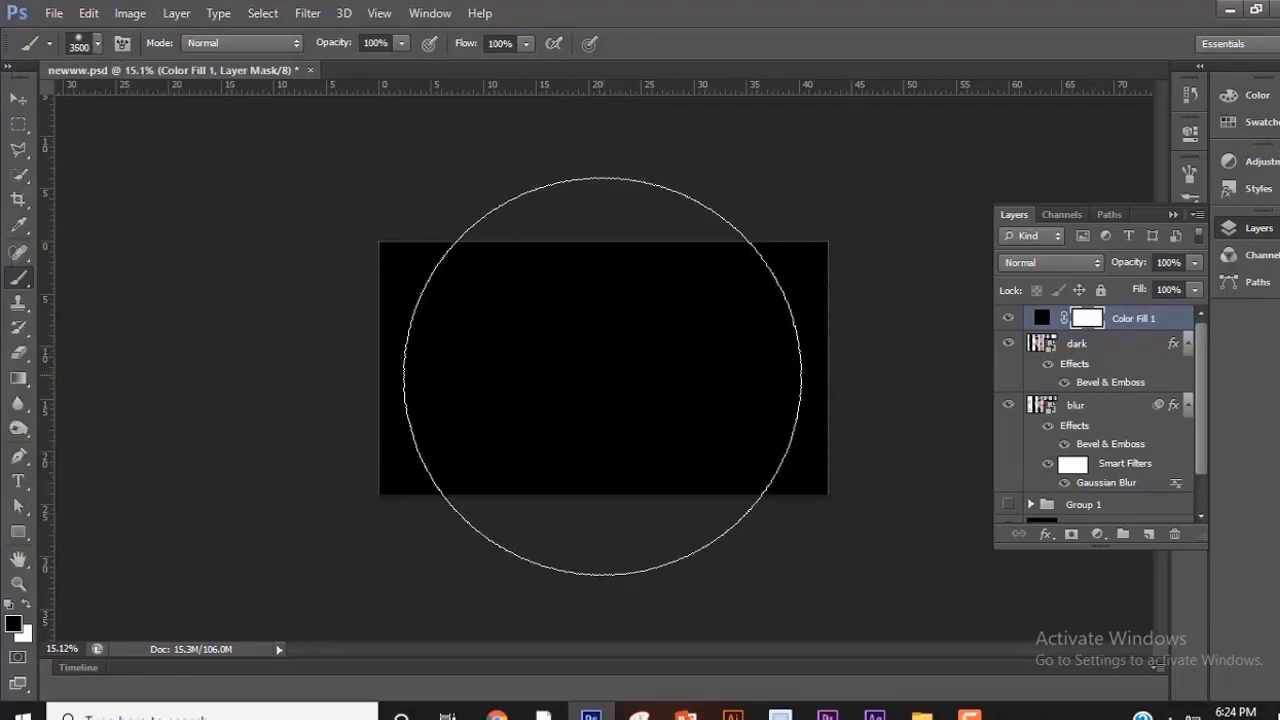
{"action": "key", "text": "bracketleft"}
{"action": "key", "text": "bracketleft"}
{"action": "key", "text": "bracketleft"}
{"action": "key", "text": "bracketleft"}
{"action": "key", "text": "bracketleft"}
{"action": "key", "text": "bracketleft"}
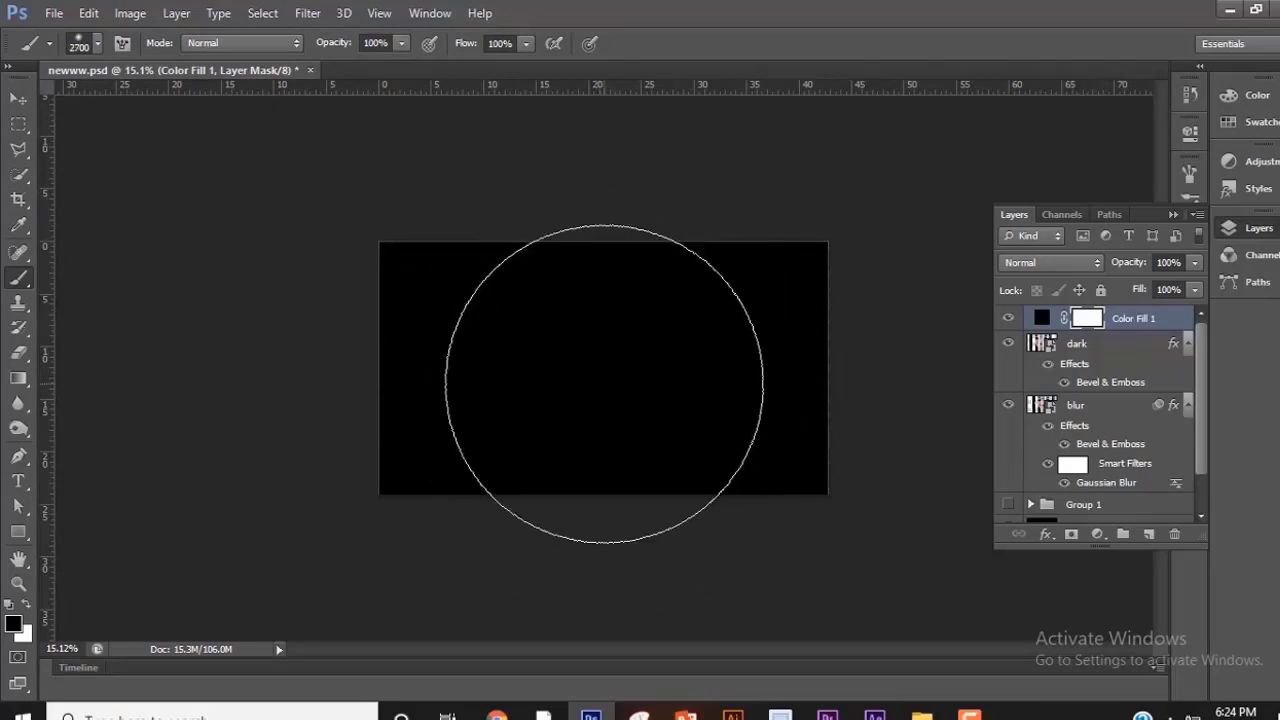
Paint overlapping soft black dabs at the centre of the black fill layer's mask to reveal the face and keep the edges dark.
{"action": "left_click", "coordinate": [600, 372]}
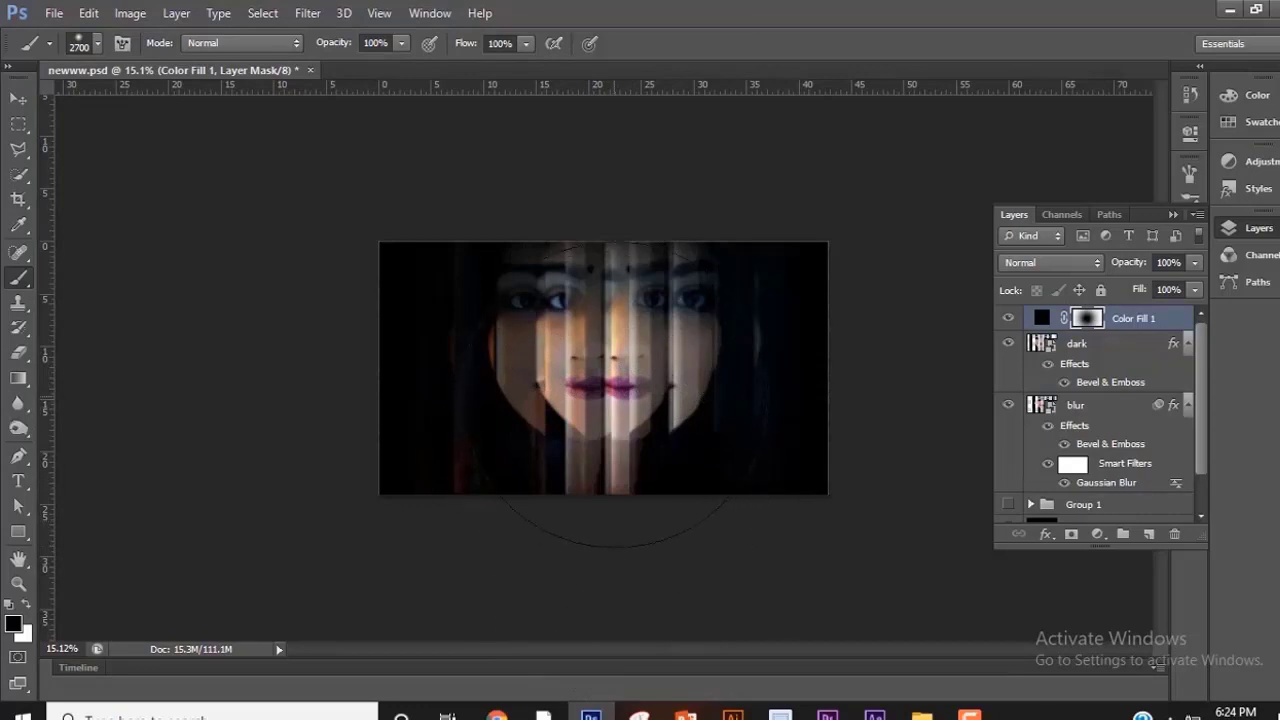
{"action": "left_click", "coordinate": [610, 375]}
{"action": "key", "text": "ctrl+minus"}
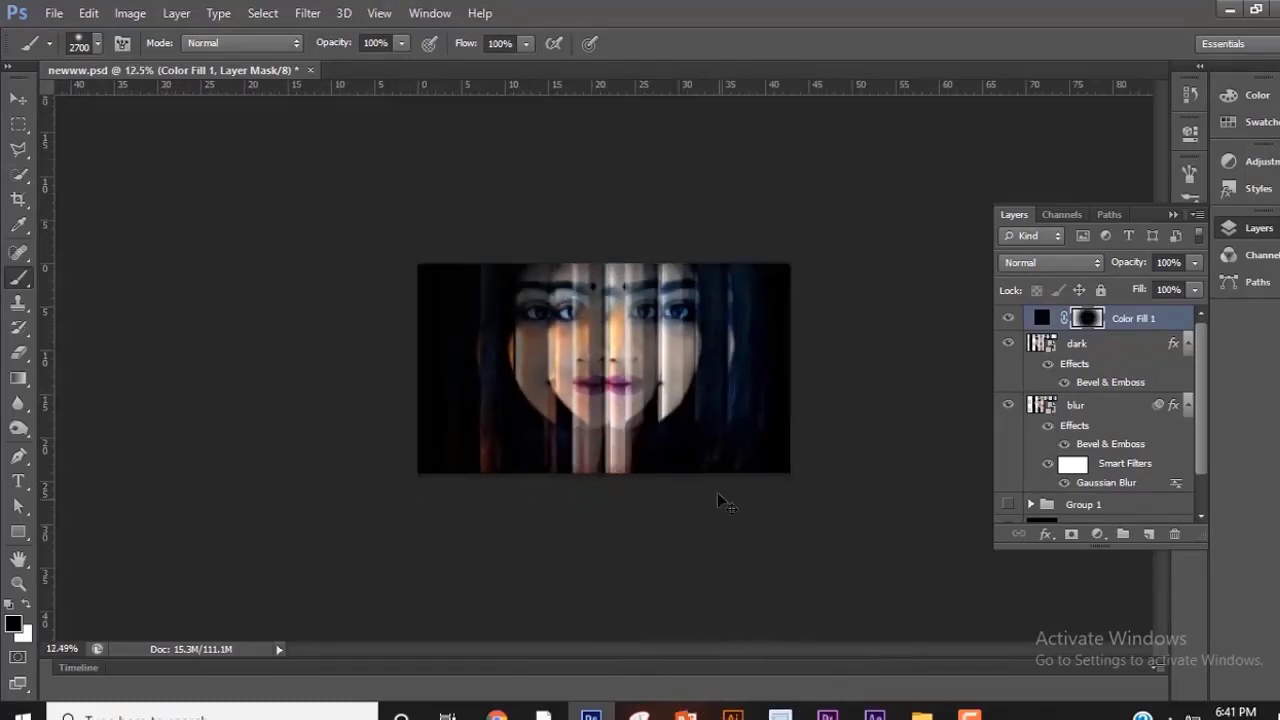
{"action": "key", "text": "ctrl+plus"}
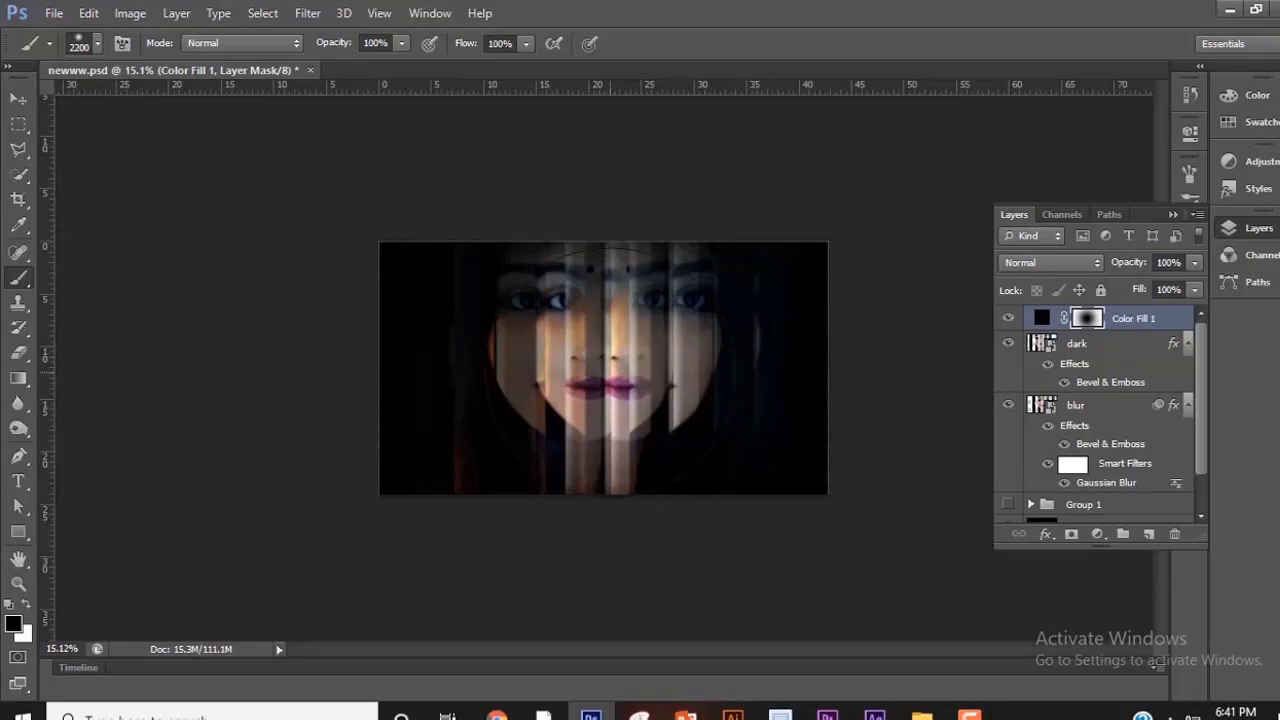
{"action": "scroll", "coordinate": [771, 466], "scroll_direction": "down", "scroll_amount": 2}
{"action": "scroll", "coordinate": [849, 457], "scroll_direction": "up", "scroll_amount": 3}
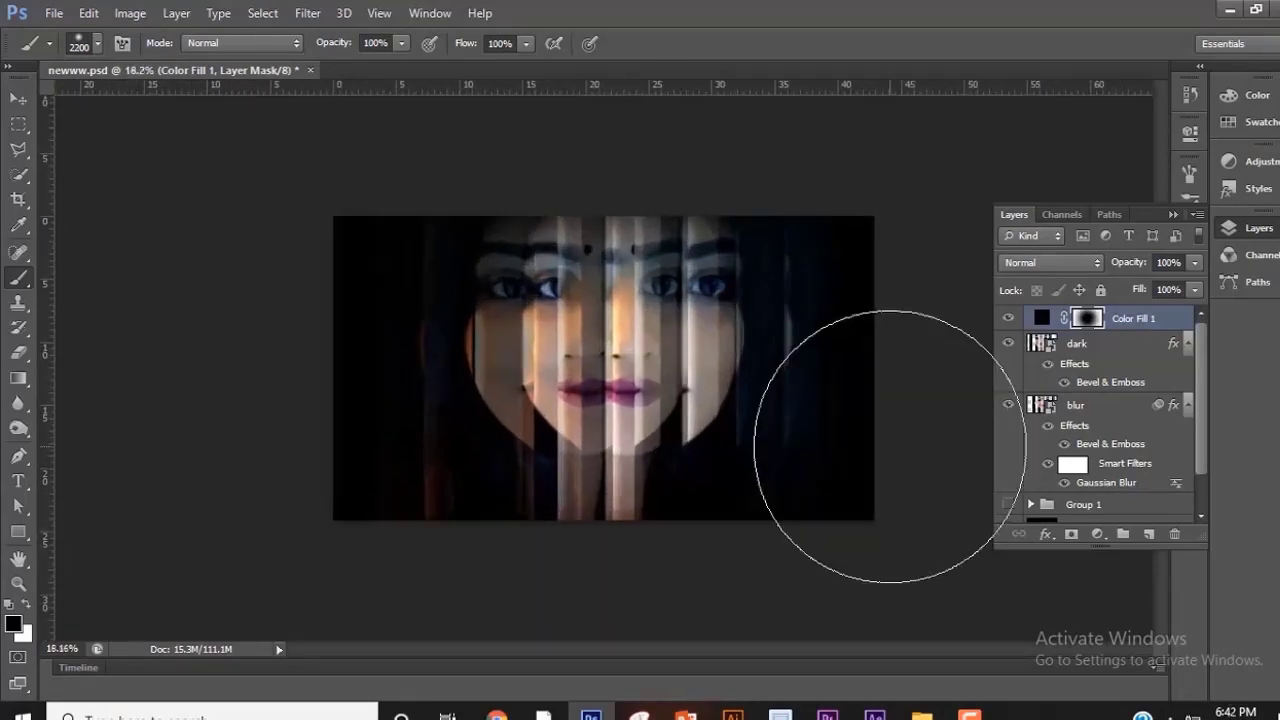
Add a Gradient Map adjustment layer above the black fill layer.
{"action": "left_click", "coordinate": [1042, 318]}
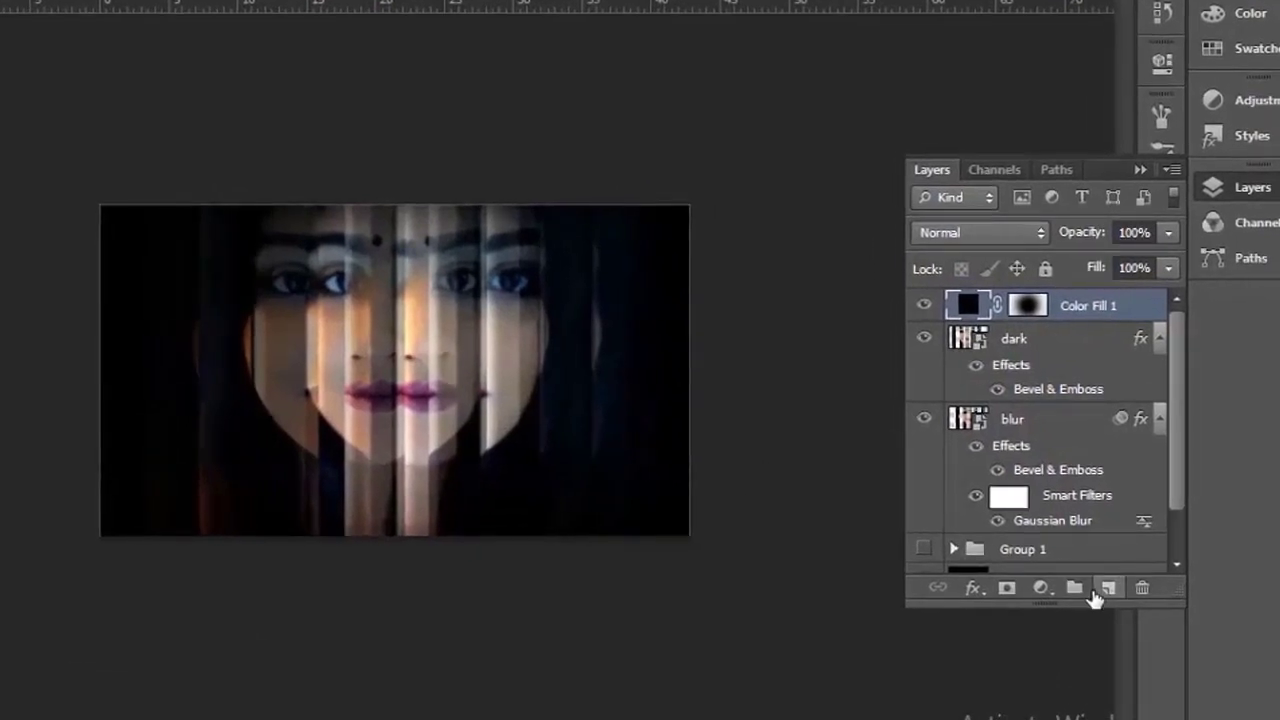
{"action": "left_click", "coordinate": [1040, 588]}
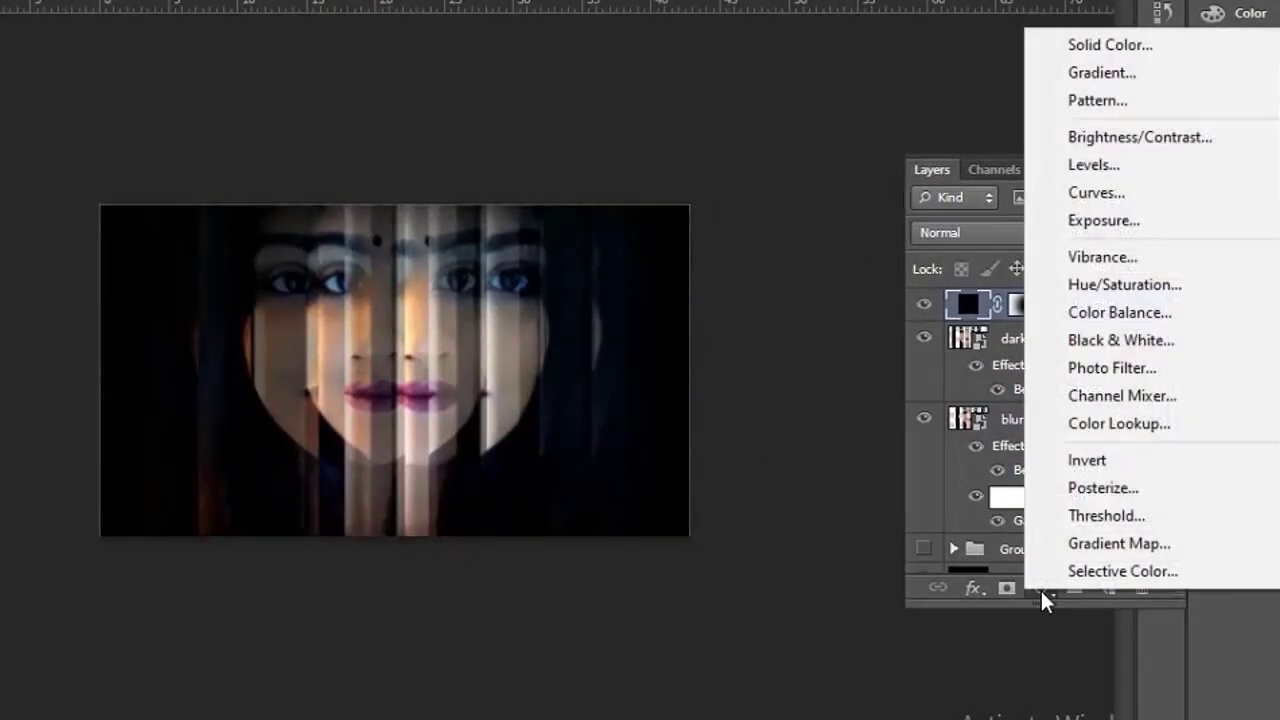
{"action": "left_click", "coordinate": [1076, 543]}
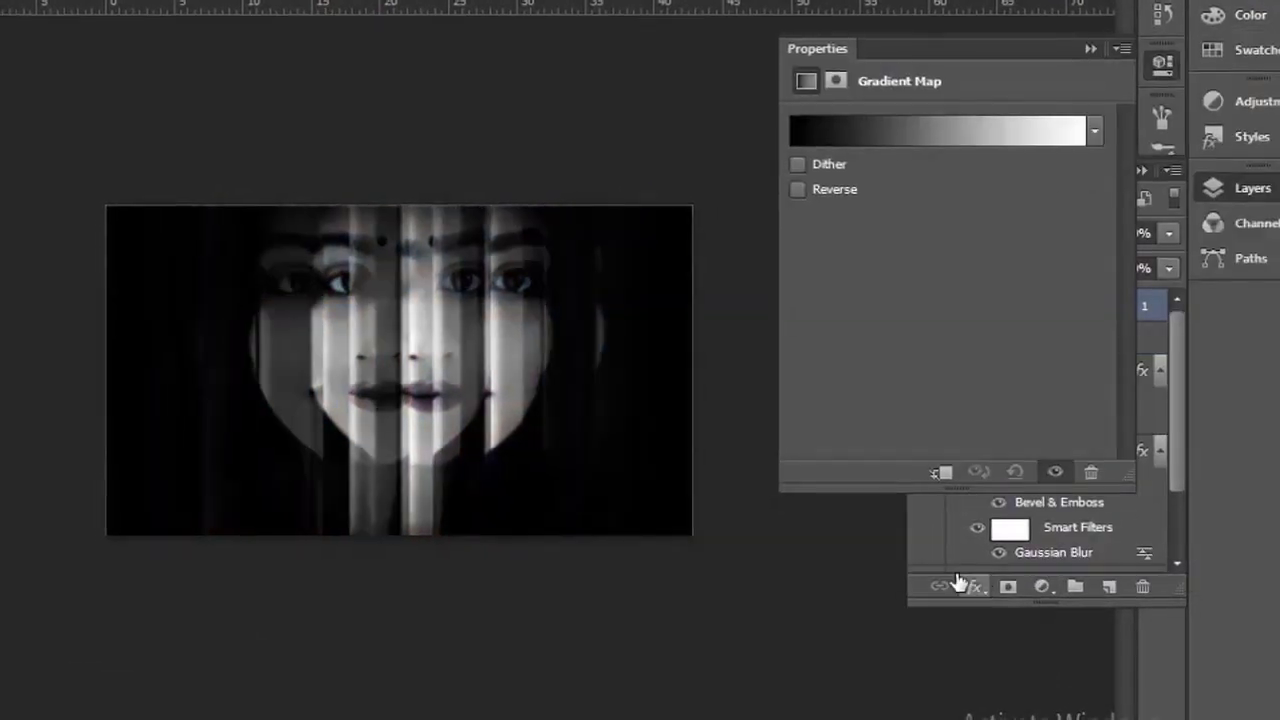
{"action": "key", "text": "bracketright"}
{"action": "key", "text": "bracketright"}
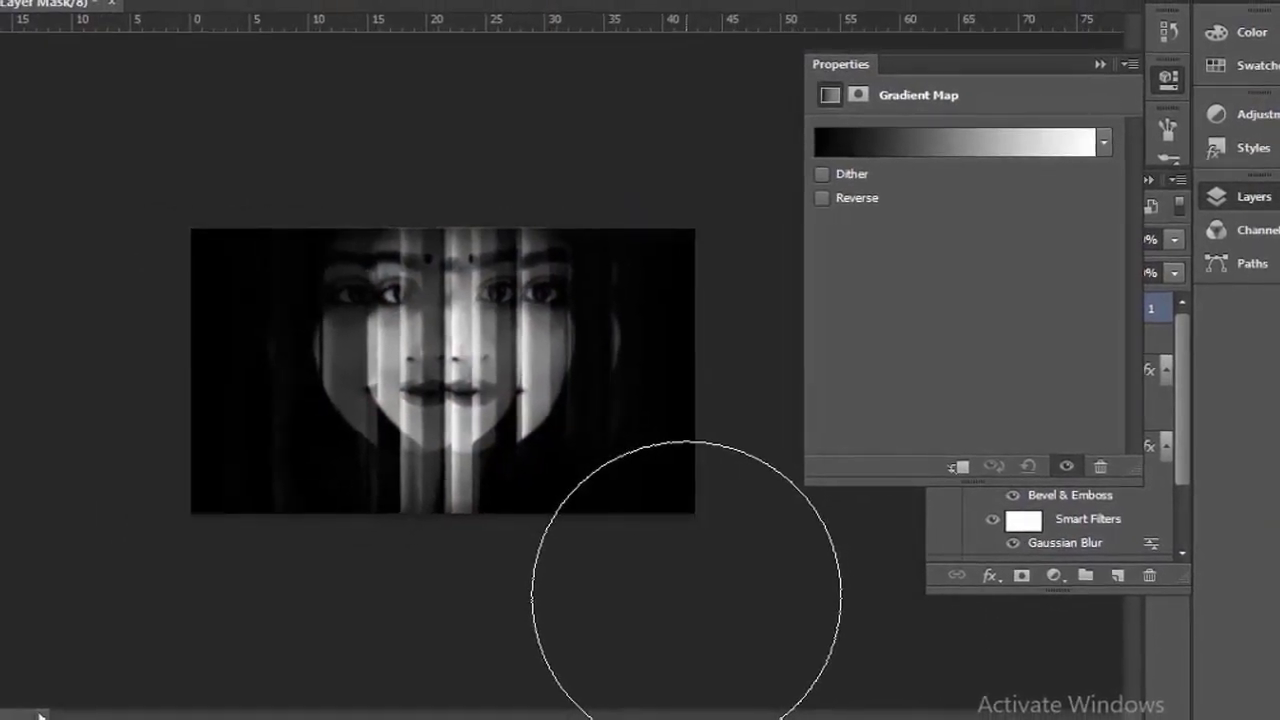
Try several gradient presets for the gradient map and apply the brown sepia preset directly after Sepia 1.
{"action": "scroll", "coordinate": [686, 595], "scroll_direction": "up", "scroll_amount": 3}
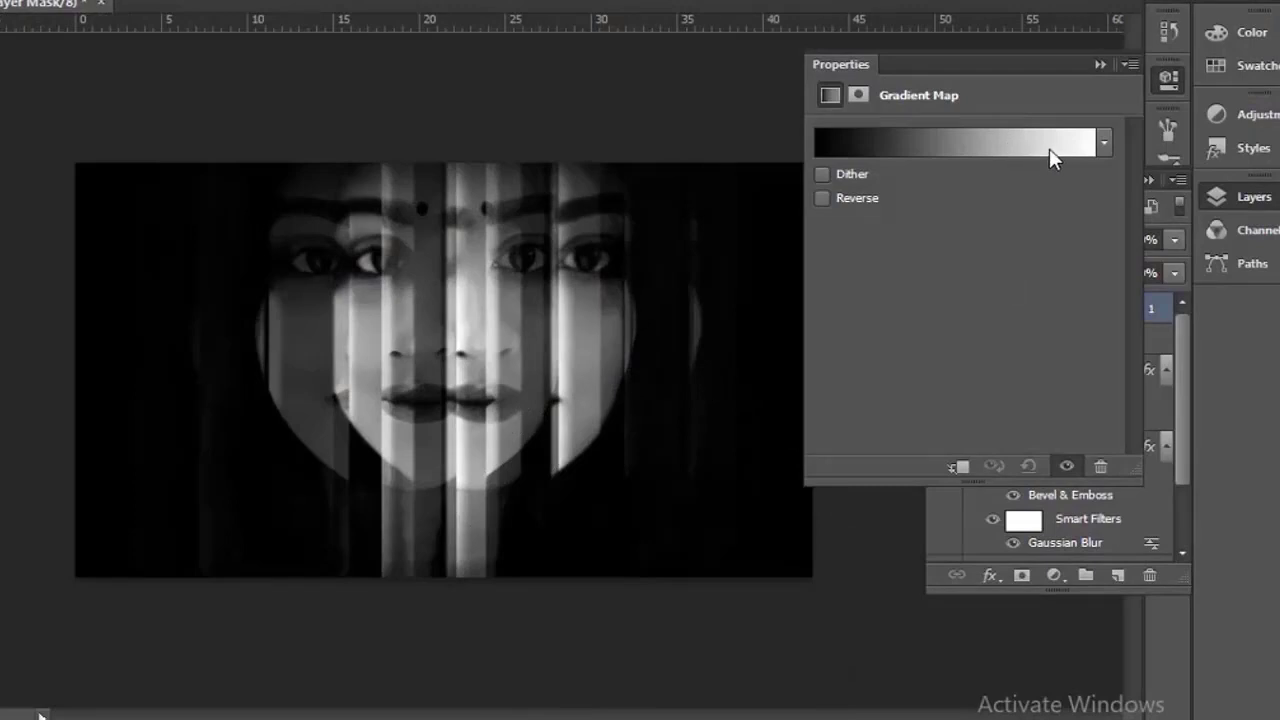
{"action": "left_click", "coordinate": [1101, 143]}
{"action": "left_click", "coordinate": [928, 318]}
{"action": "left_click", "coordinate": [886, 314]}
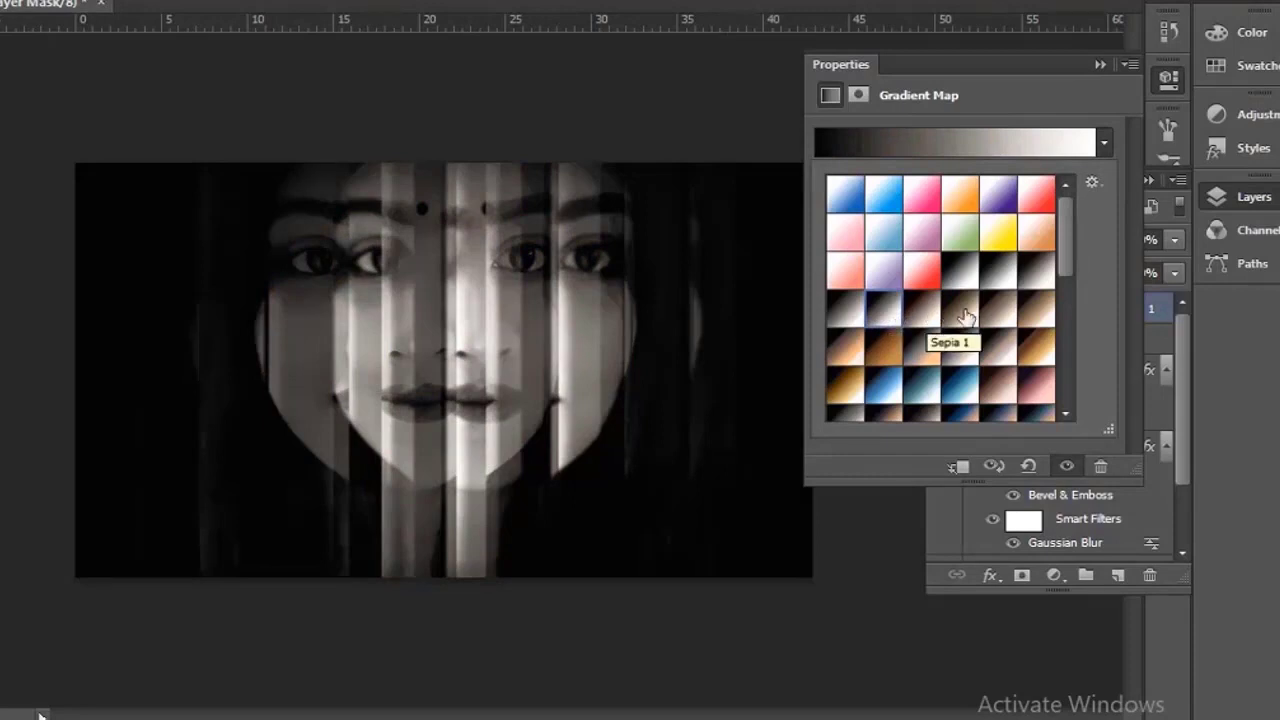
{"action": "left_click", "coordinate": [1003, 316]}
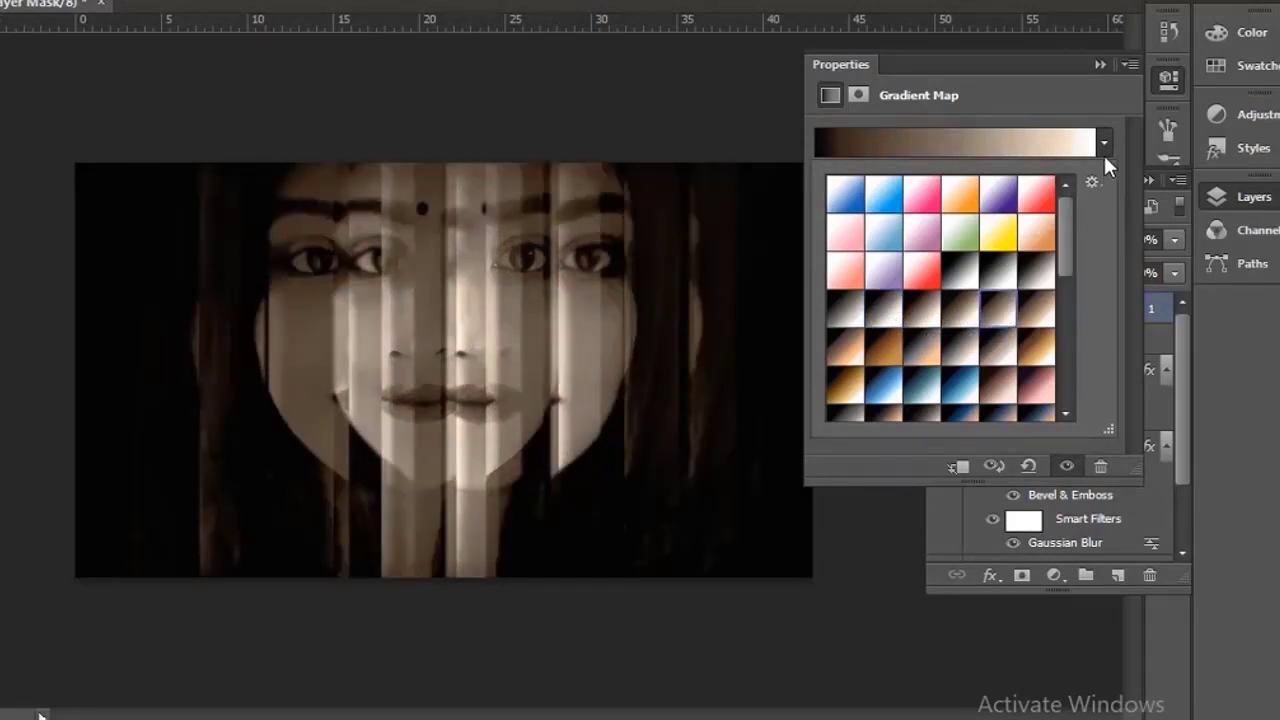
{"action": "left_click", "coordinate": [1099, 64]}
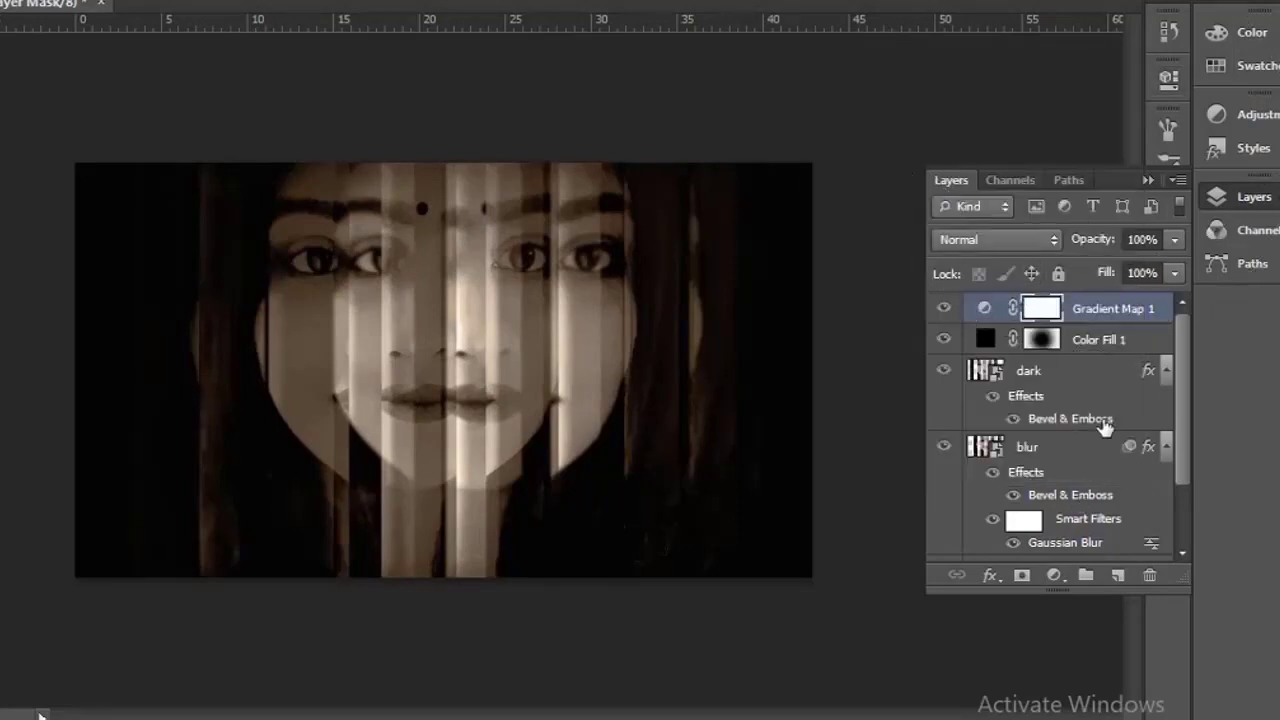
Set the gradient map layer's blend mode to Soft Light.
{"action": "left_click", "coordinate": [1035, 244]}
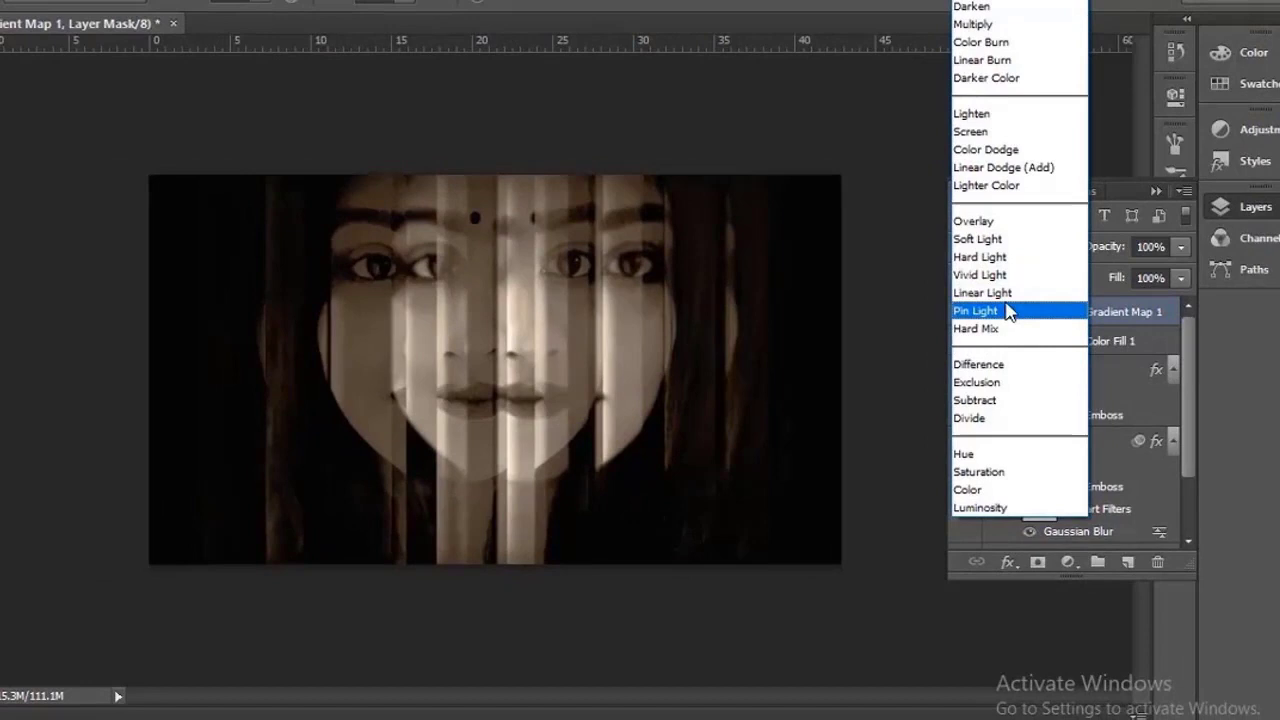
{"action": "left_click", "coordinate": [977, 240]}
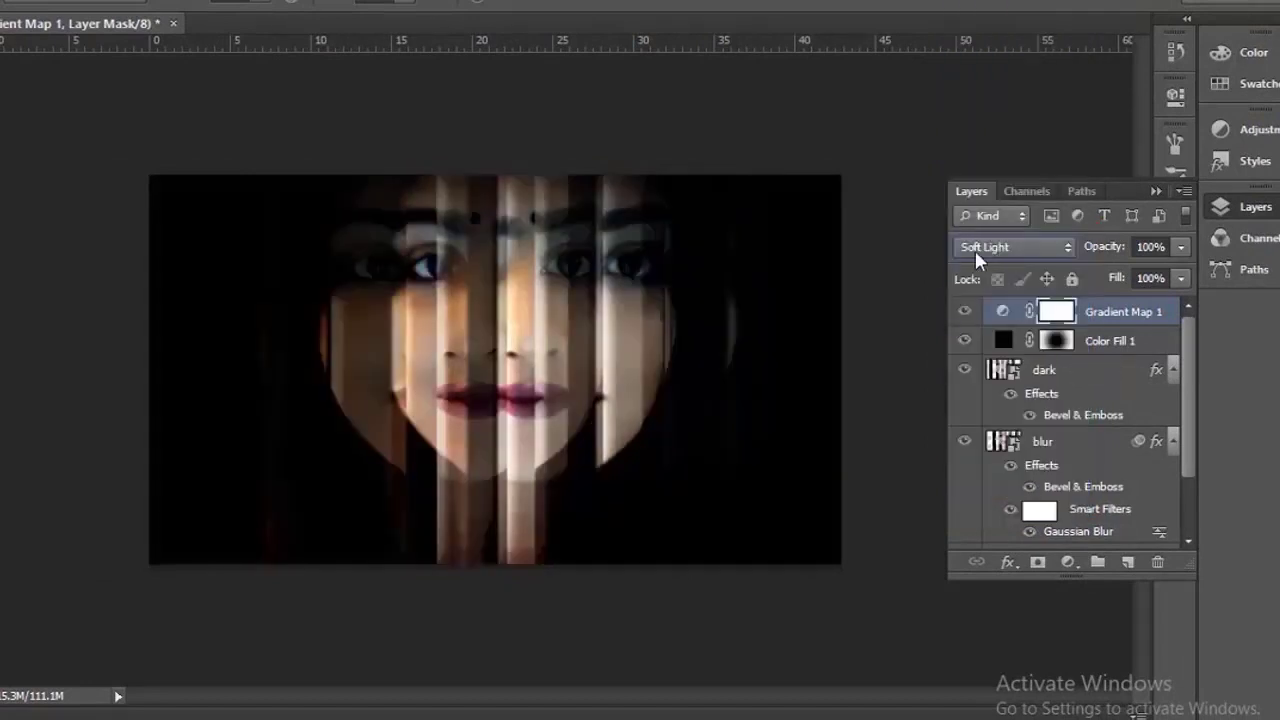